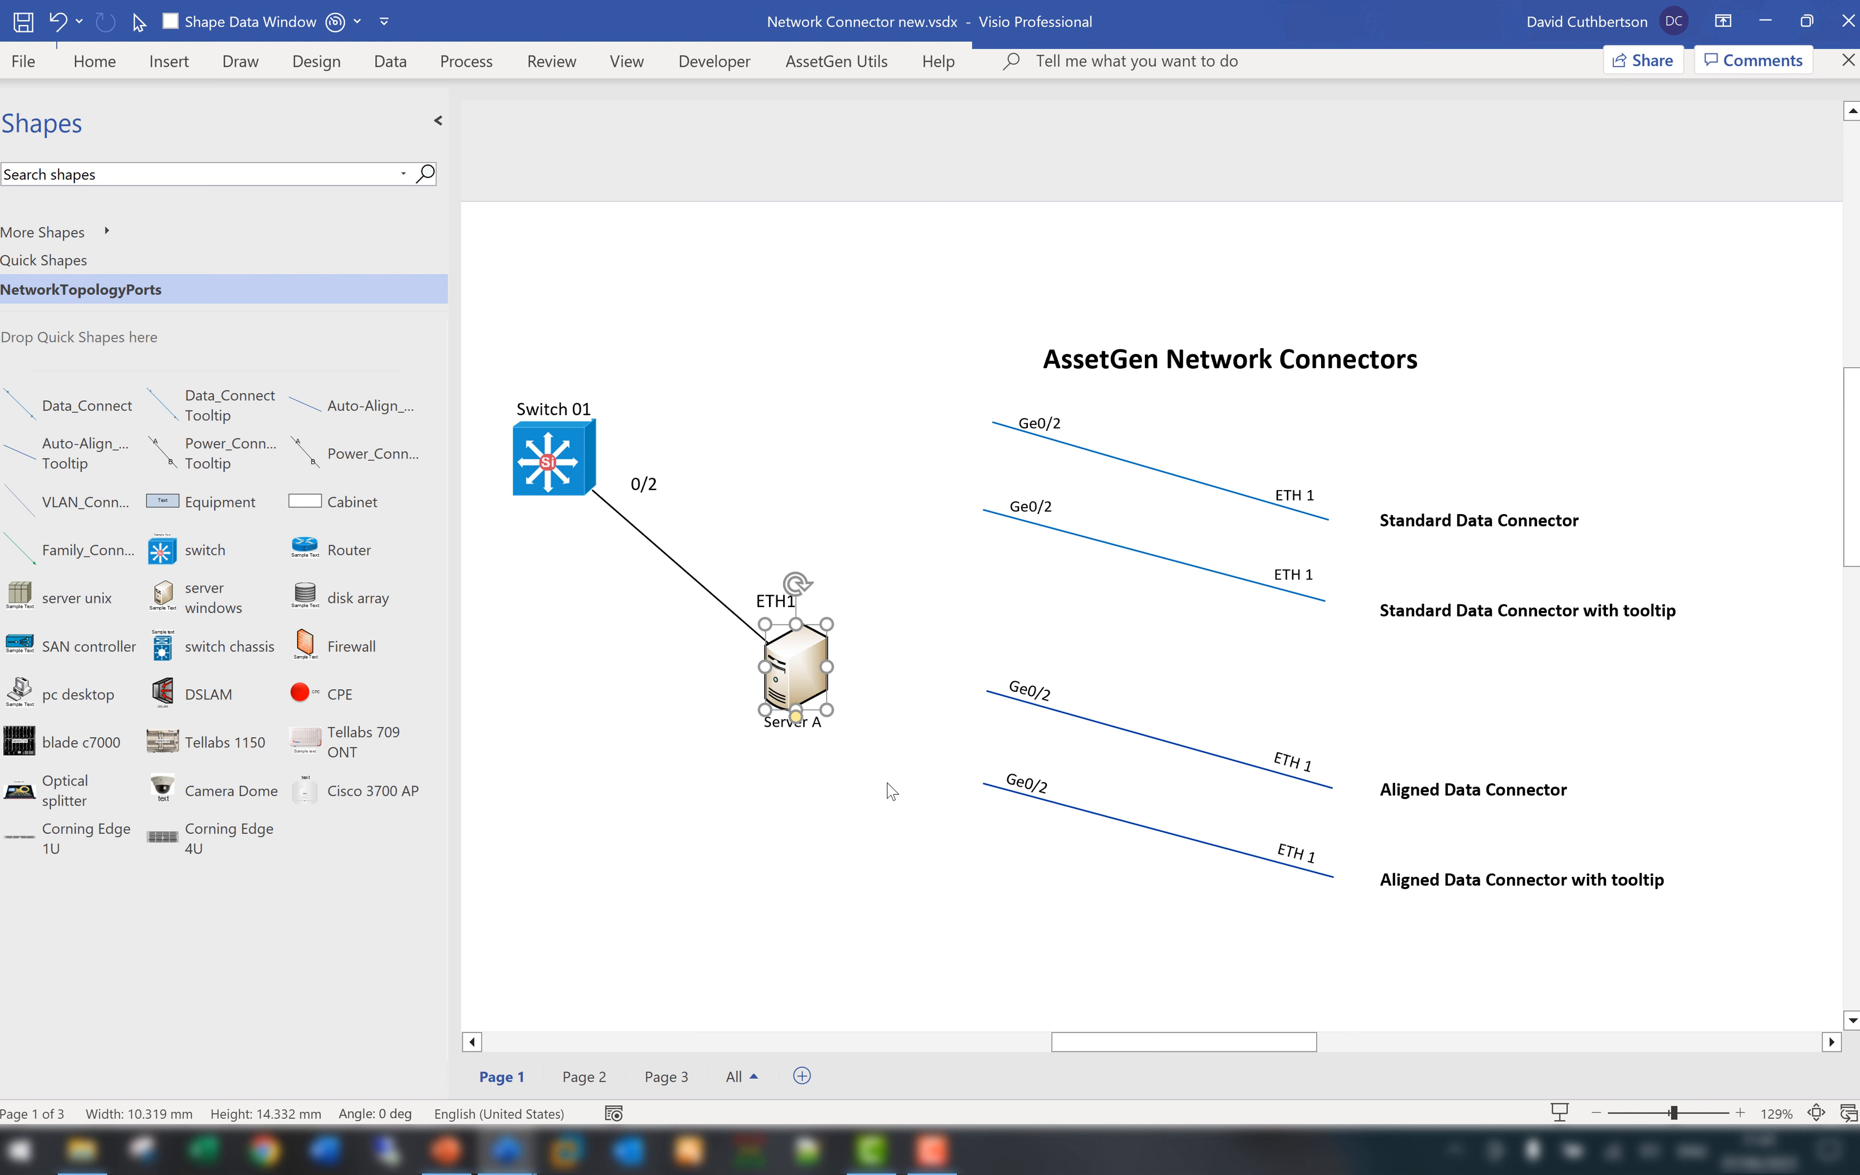
- Delete the black connector line between Switch 01 and Server A along with its ETH1 and 0/2 text labels
{"action": "left_click", "coordinate": [689, 580]}
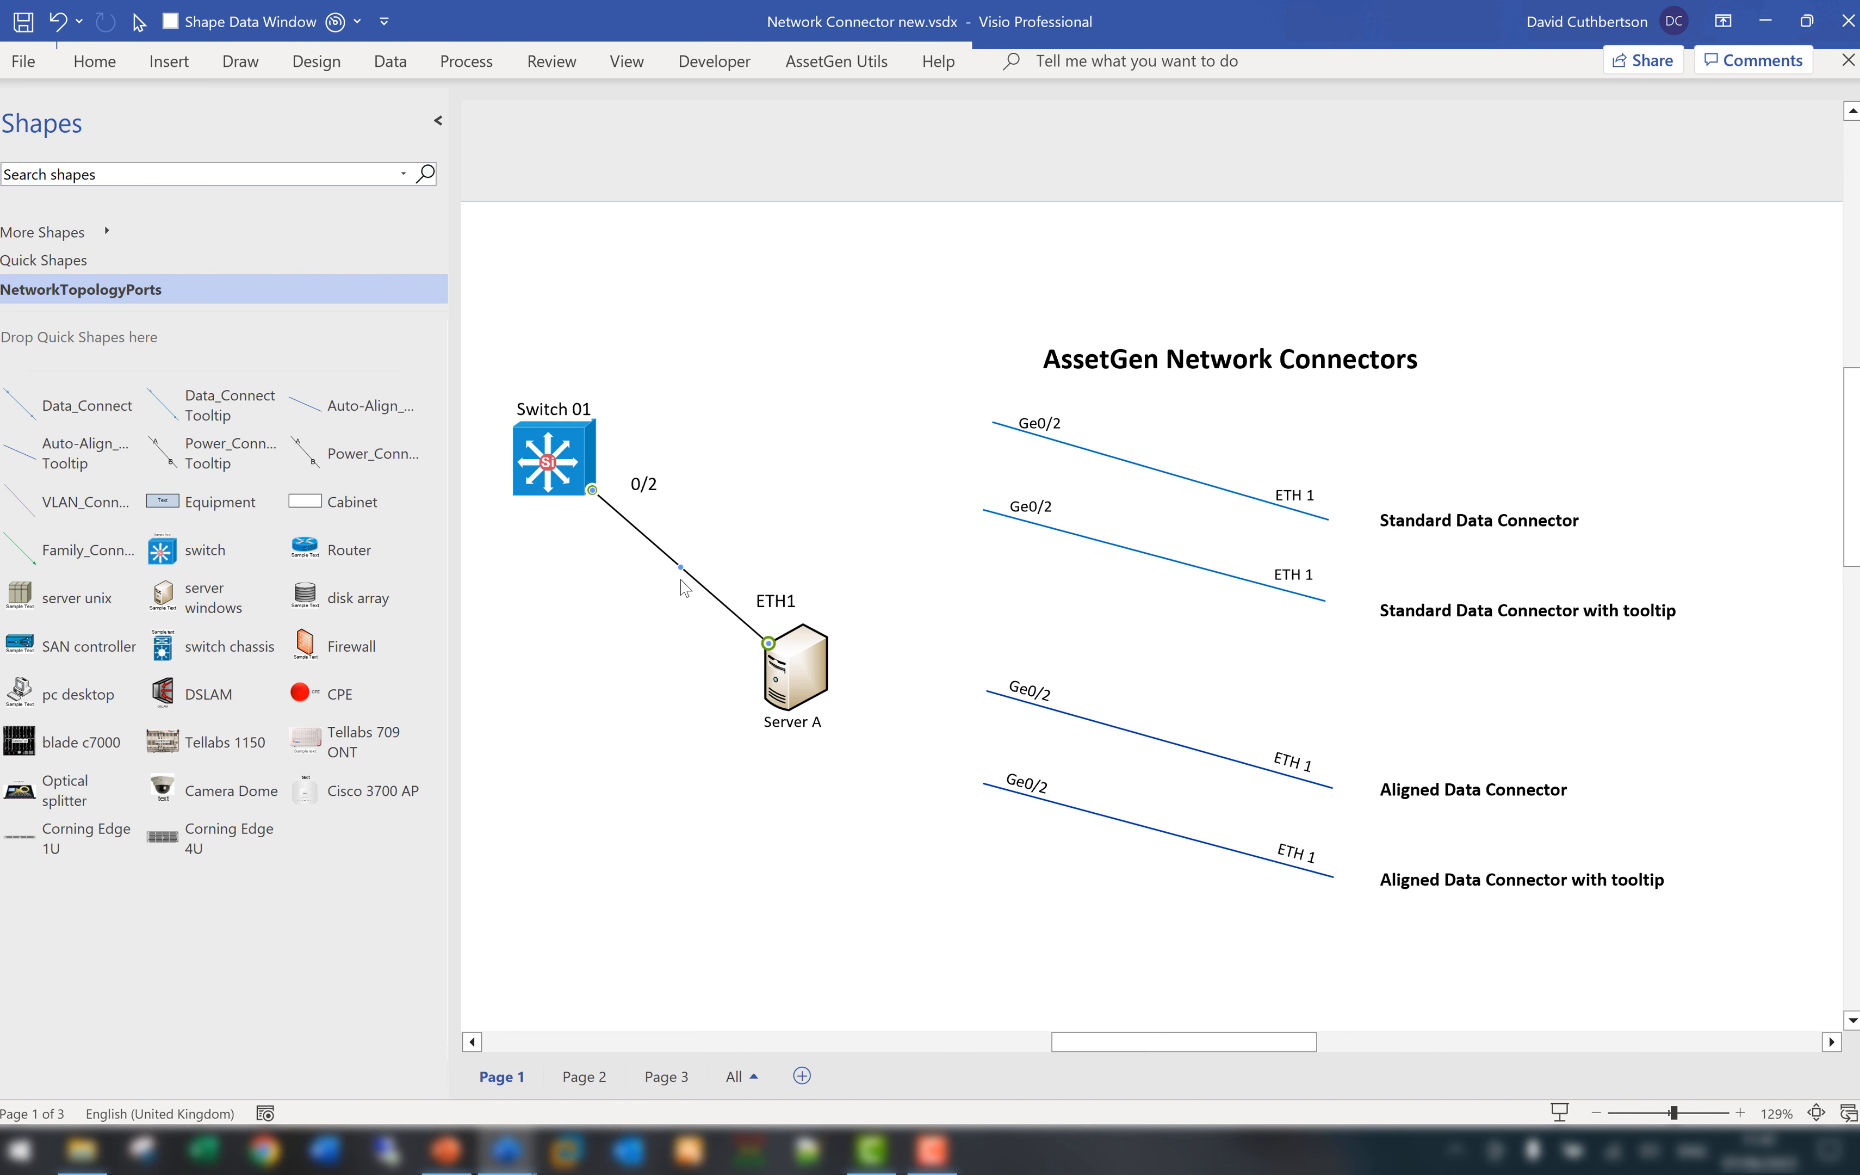
{"action": "key", "text": "Delete"}
{"action": "left_click", "coordinate": [752, 606]}
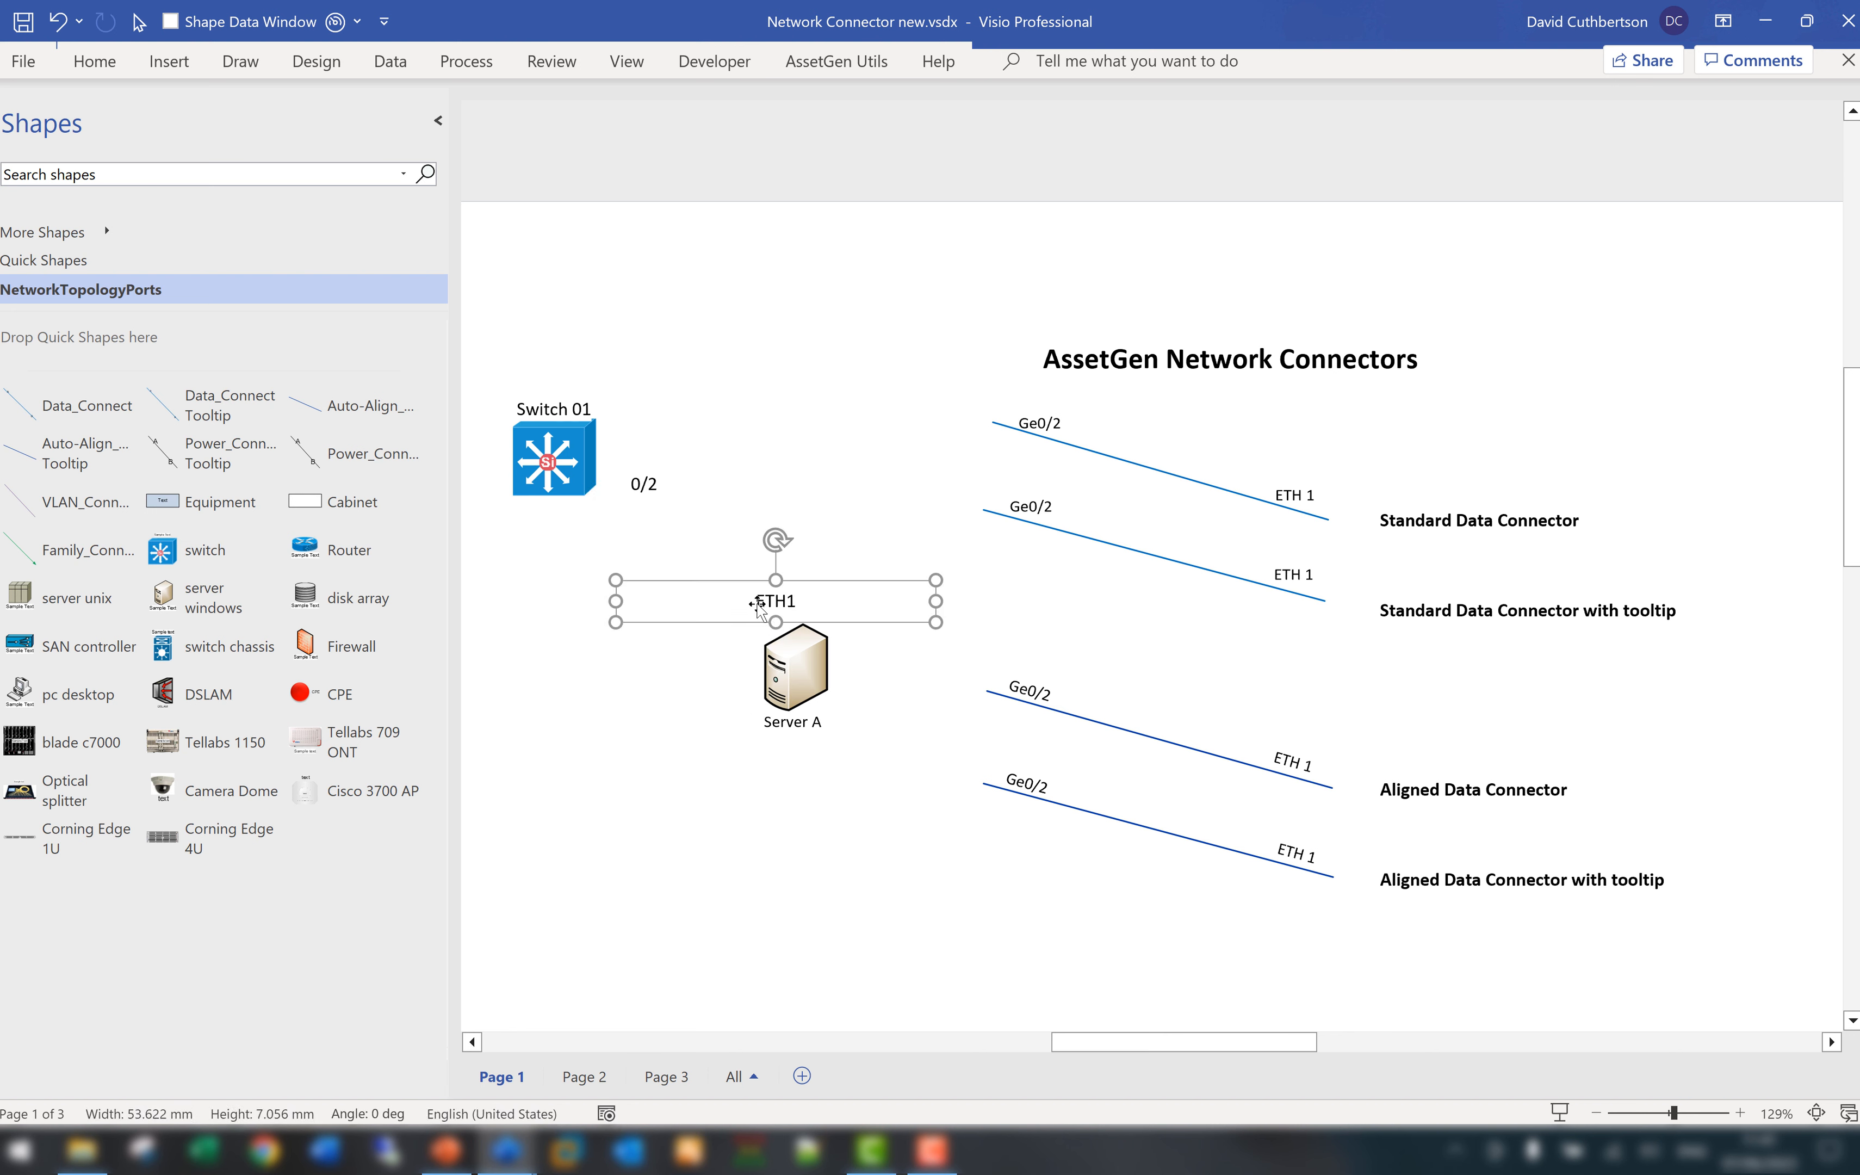
{"action": "key", "text": "Delete"}
{"action": "left_click", "coordinate": [649, 485]}
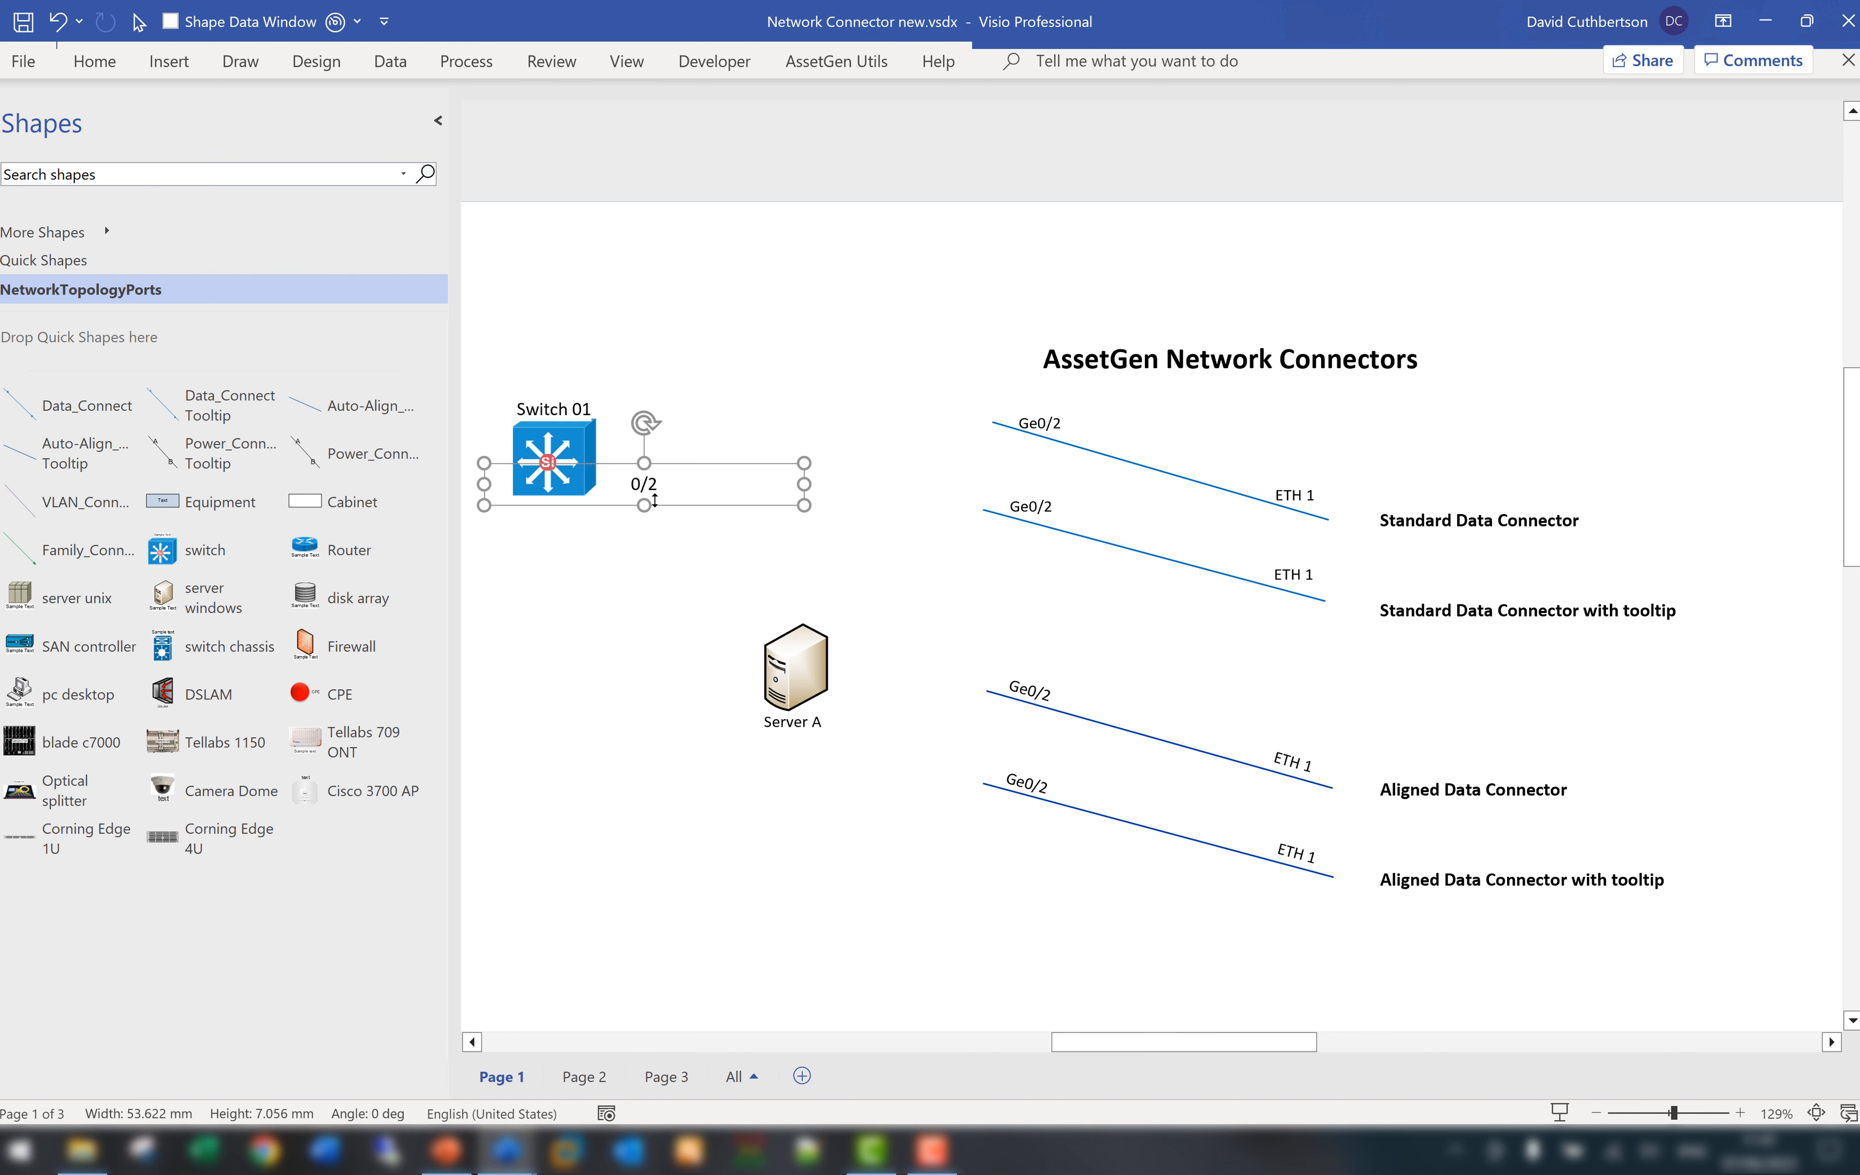
{"action": "key", "text": "Delete"}
- View the shape data stored in the Standard Data Connector and close it again
{"action": "left_click", "coordinate": [1116, 456]}
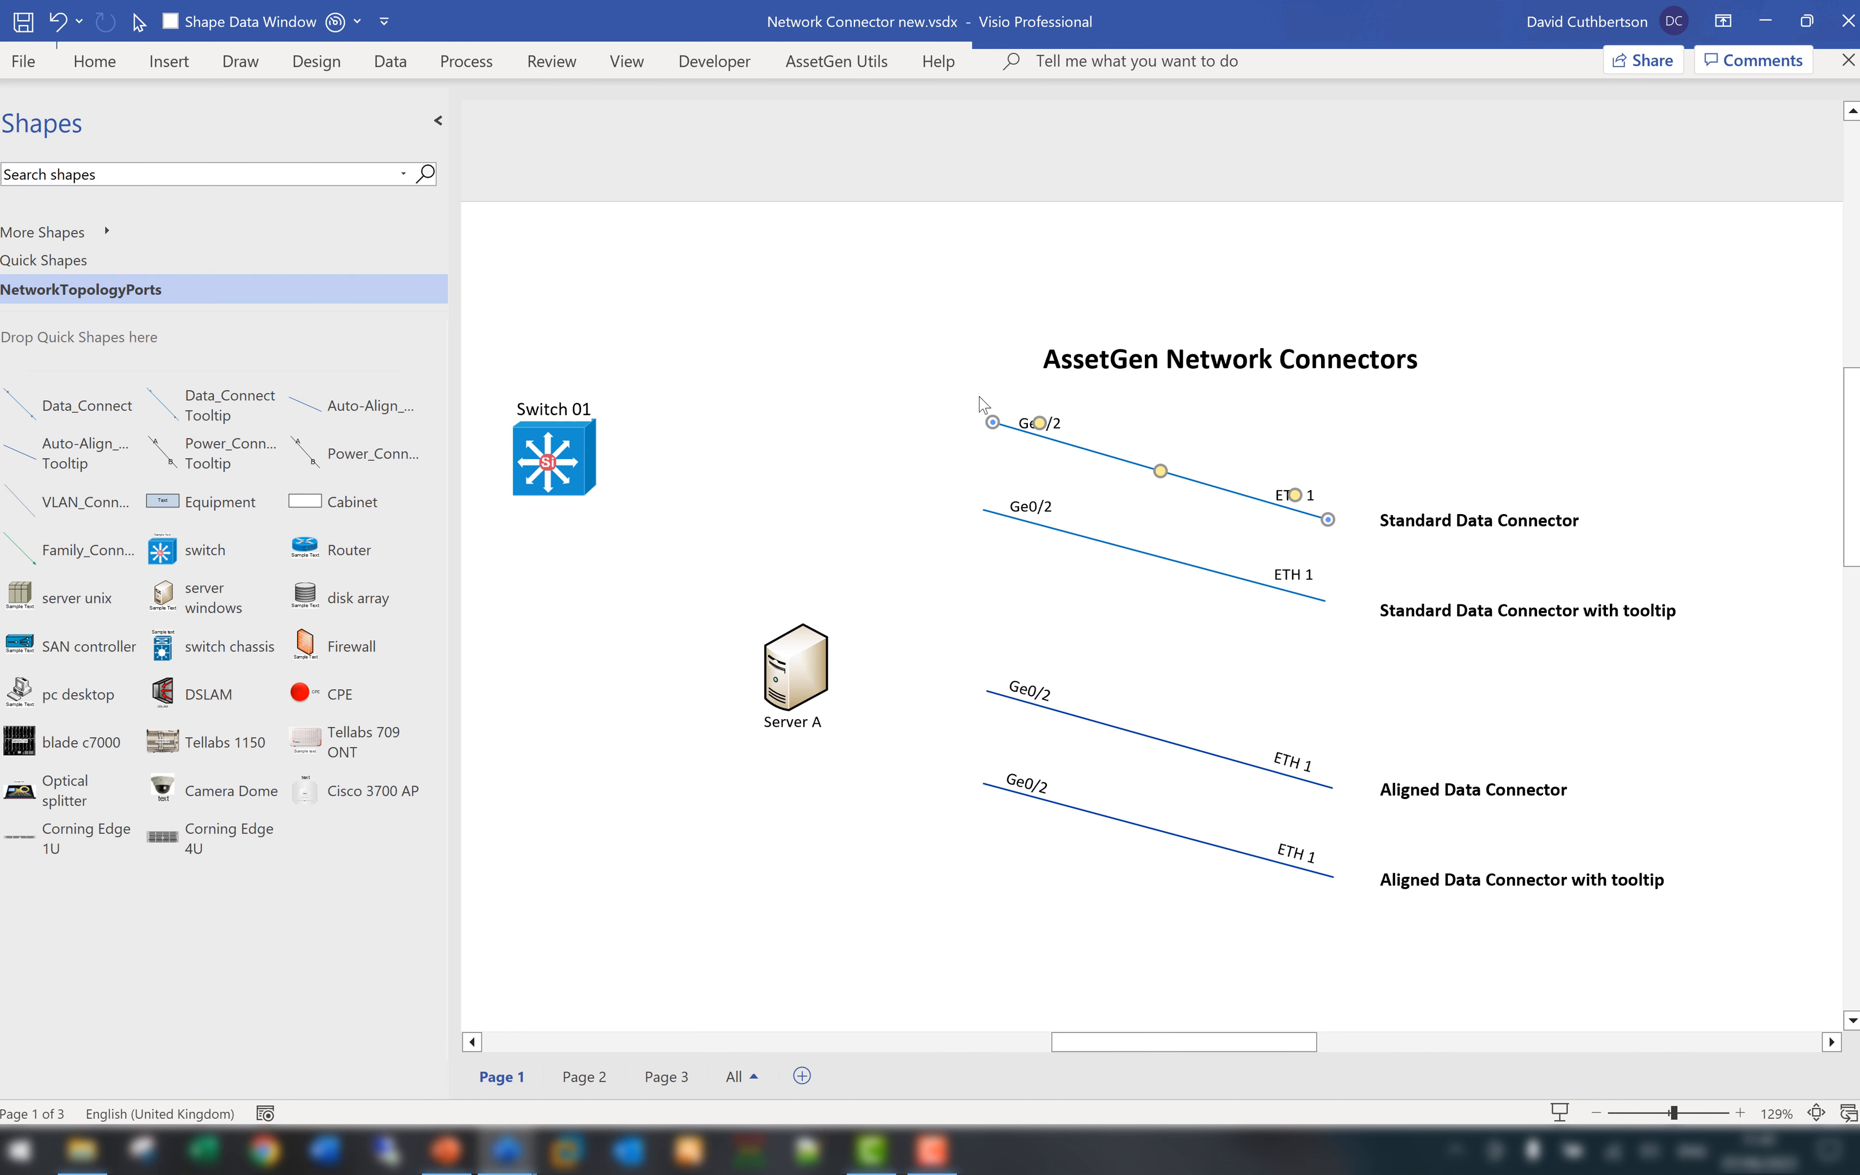
{"action": "left_click", "coordinate": [169, 21]}
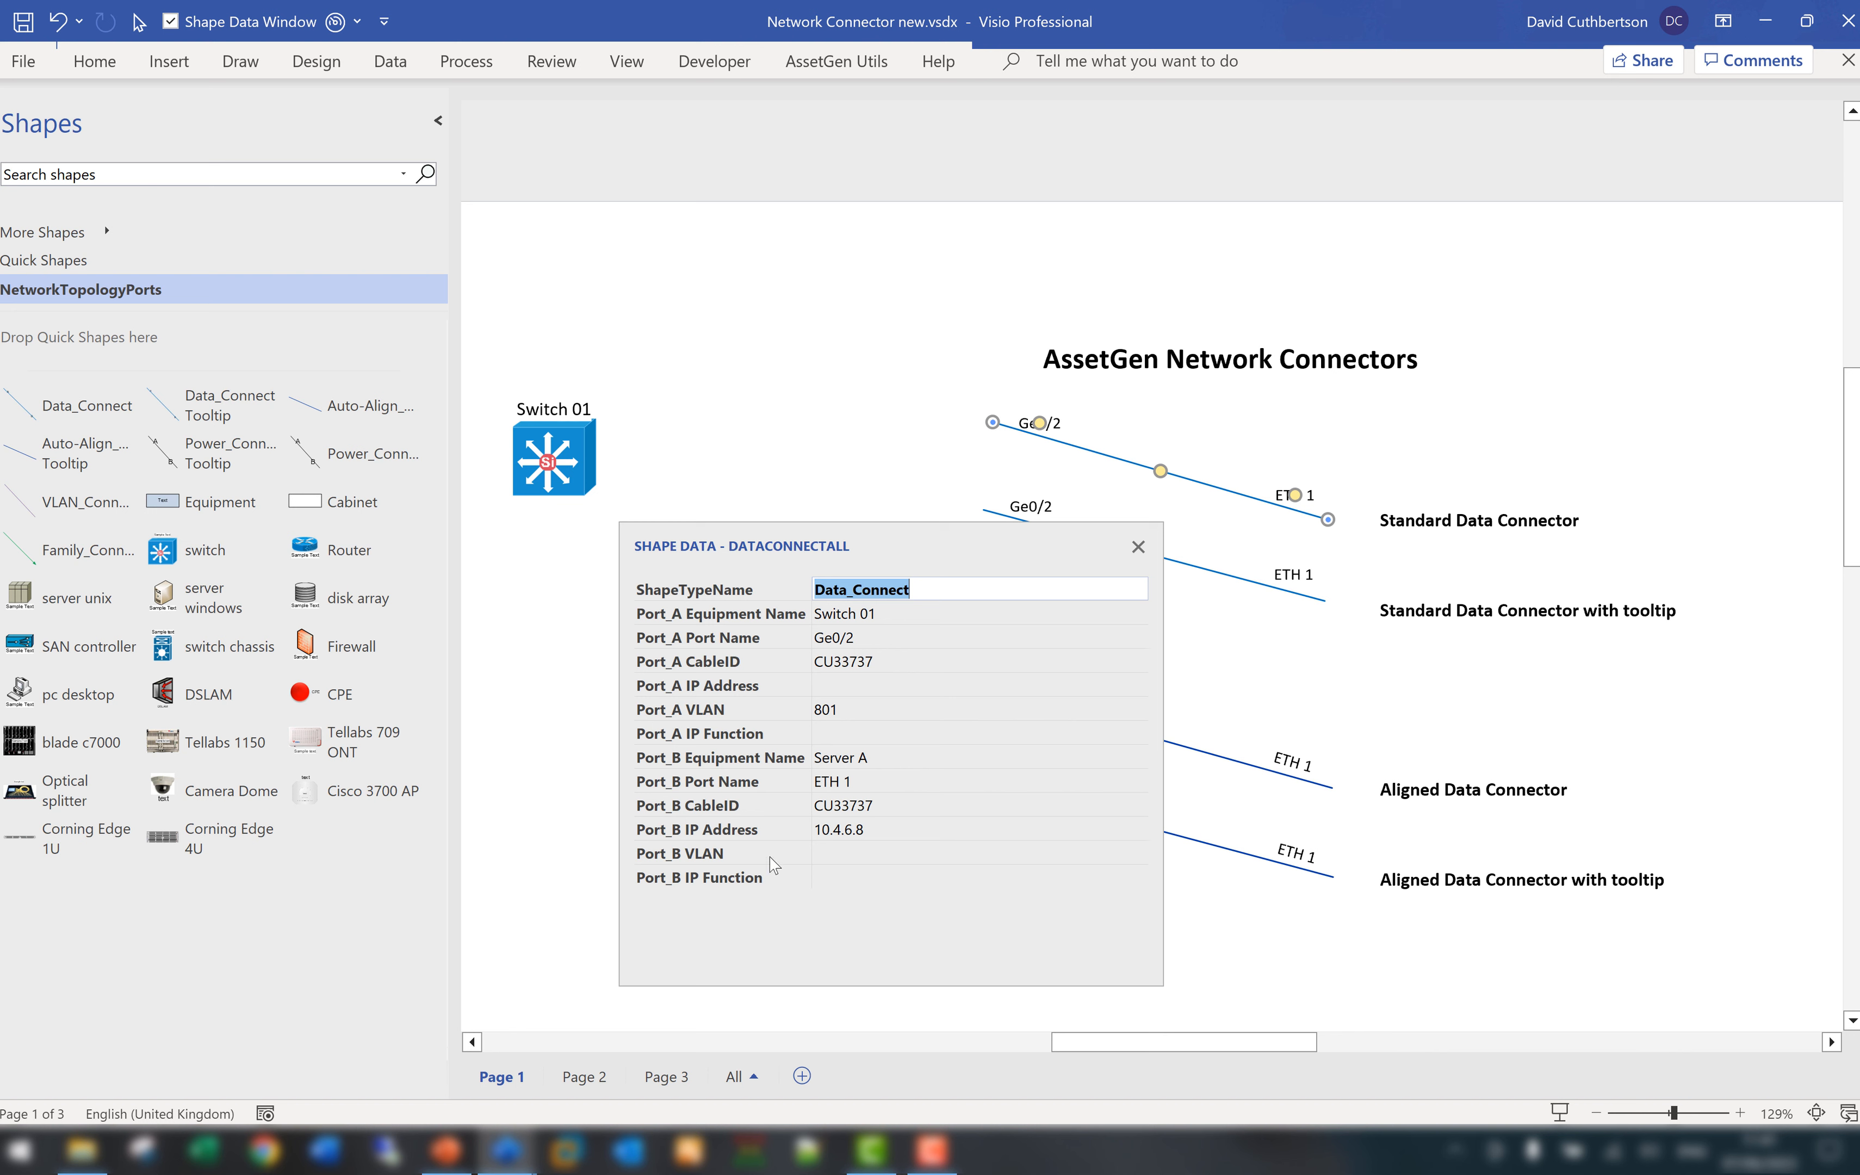
{"action": "left_click", "coordinate": [1139, 546]}
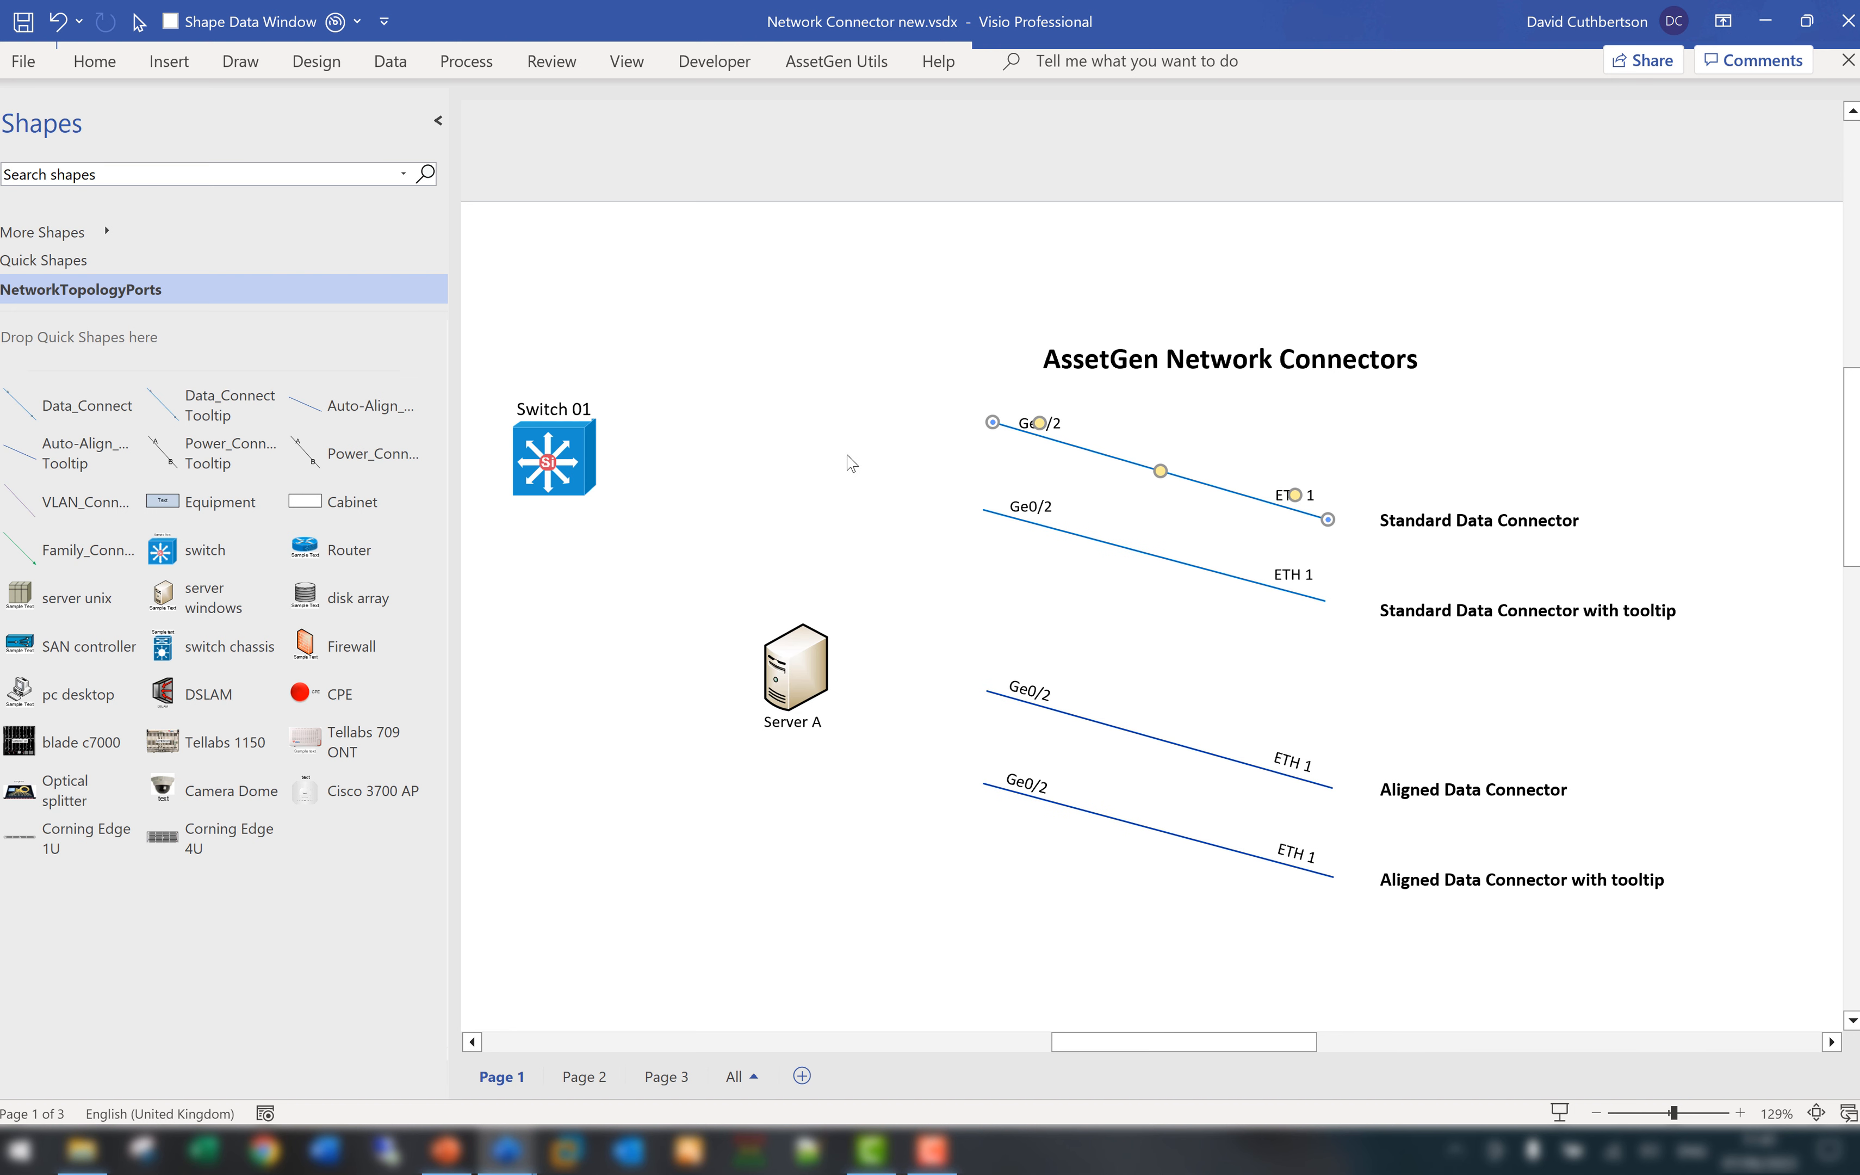
{"action": "left_click", "coordinate": [902, 456]}
- Move the Standard Data Connector's port labels below its line and attach the connector between Switch 01 and Server A
{"action": "left_click", "coordinate": [1117, 459]}
{"action": "left_click_drag", "start_coordinate": [1044, 441], "coordinate": [1039, 464]}
{"action": "left_click_drag", "start_coordinate": [1295, 497], "coordinate": [1285, 519]}
{"action": "left_click_drag", "start_coordinate": [1133, 464], "coordinate": [744, 513]}
{"action": "left_click_drag", "start_coordinate": [892, 554], "coordinate": [768, 642]}
{"action": "left_click", "coordinate": [674, 691]}
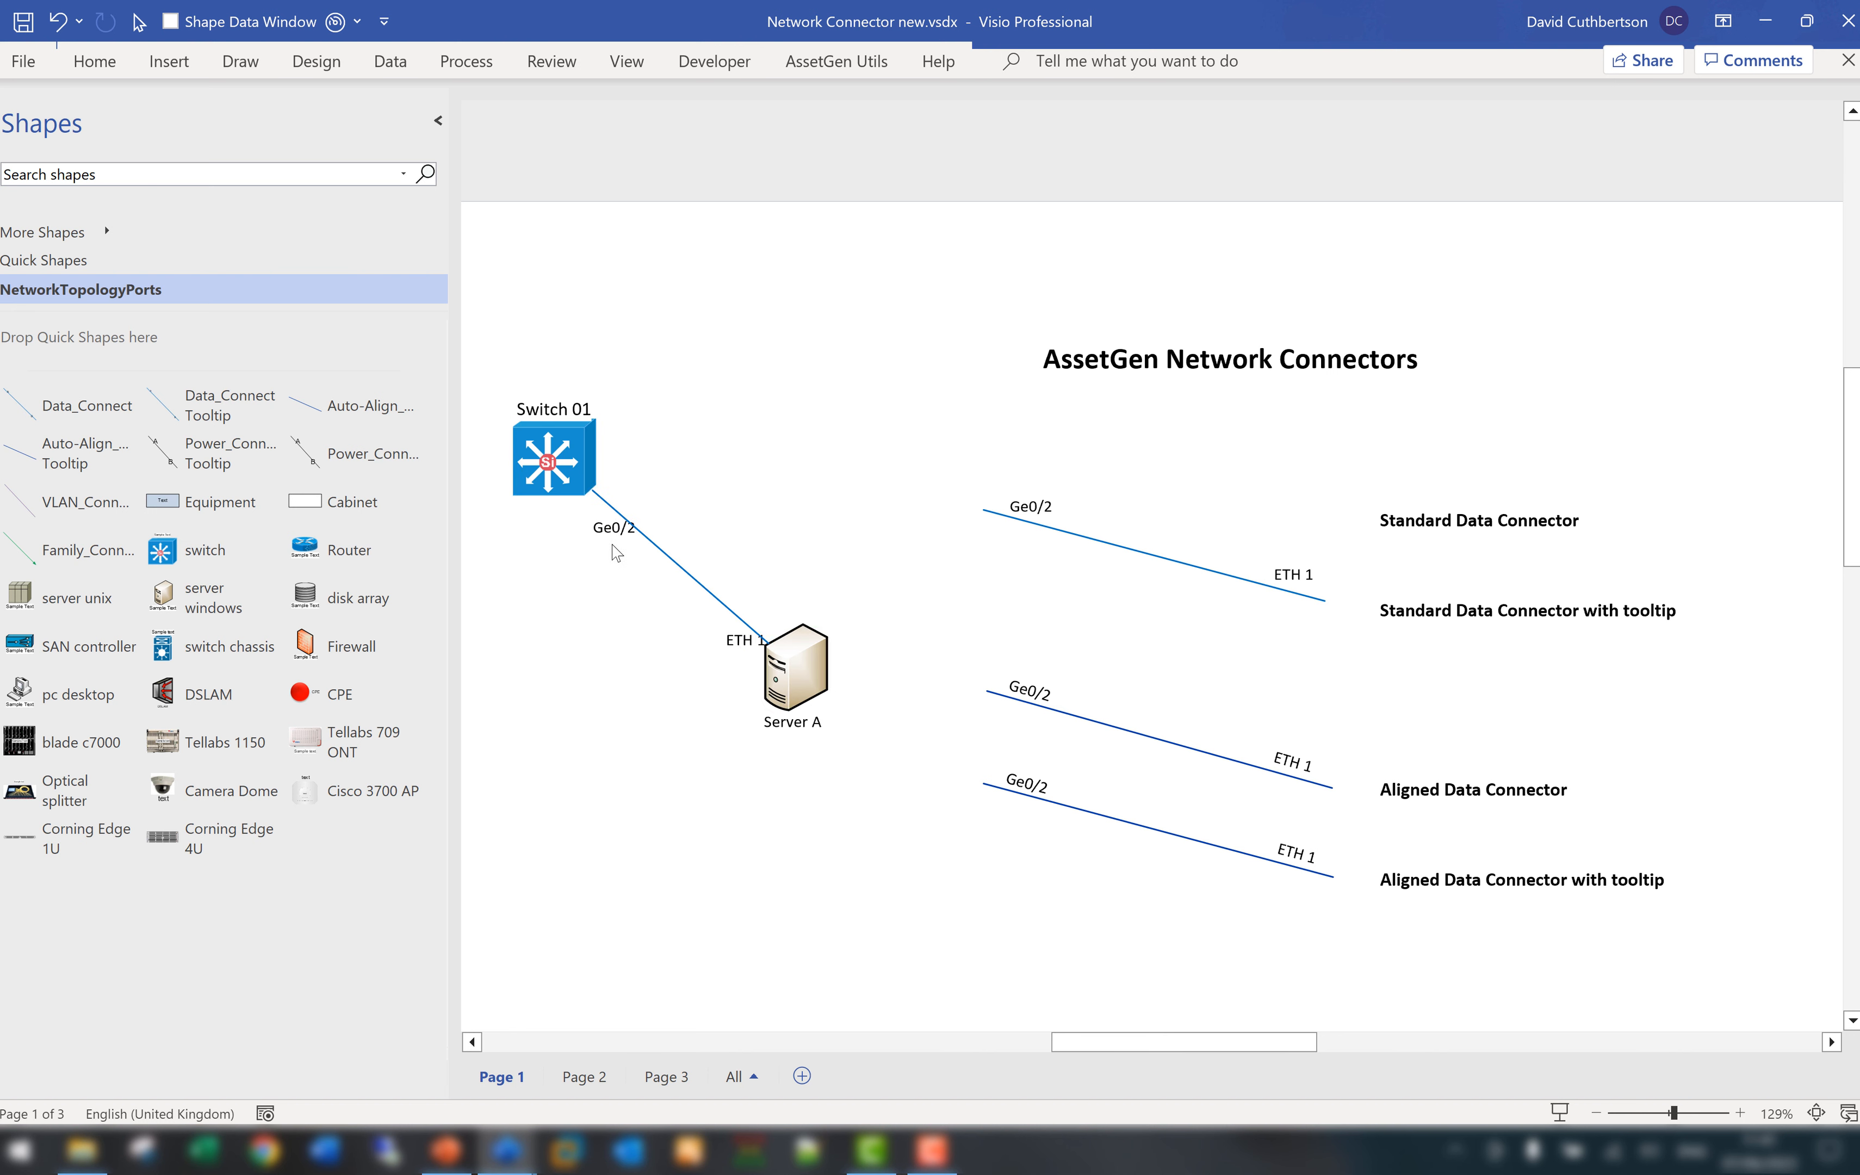
- Move the Ge0/2 and ETH 1 port labels to the upper side of the connector between Switch 01 and Server A
{"action": "left_click", "coordinate": [650, 542]}
{"action": "left_click_drag", "start_coordinate": [615, 529], "coordinate": [640, 493]}
{"action": "left_click_drag", "start_coordinate": [747, 638], "coordinate": [765, 612]}
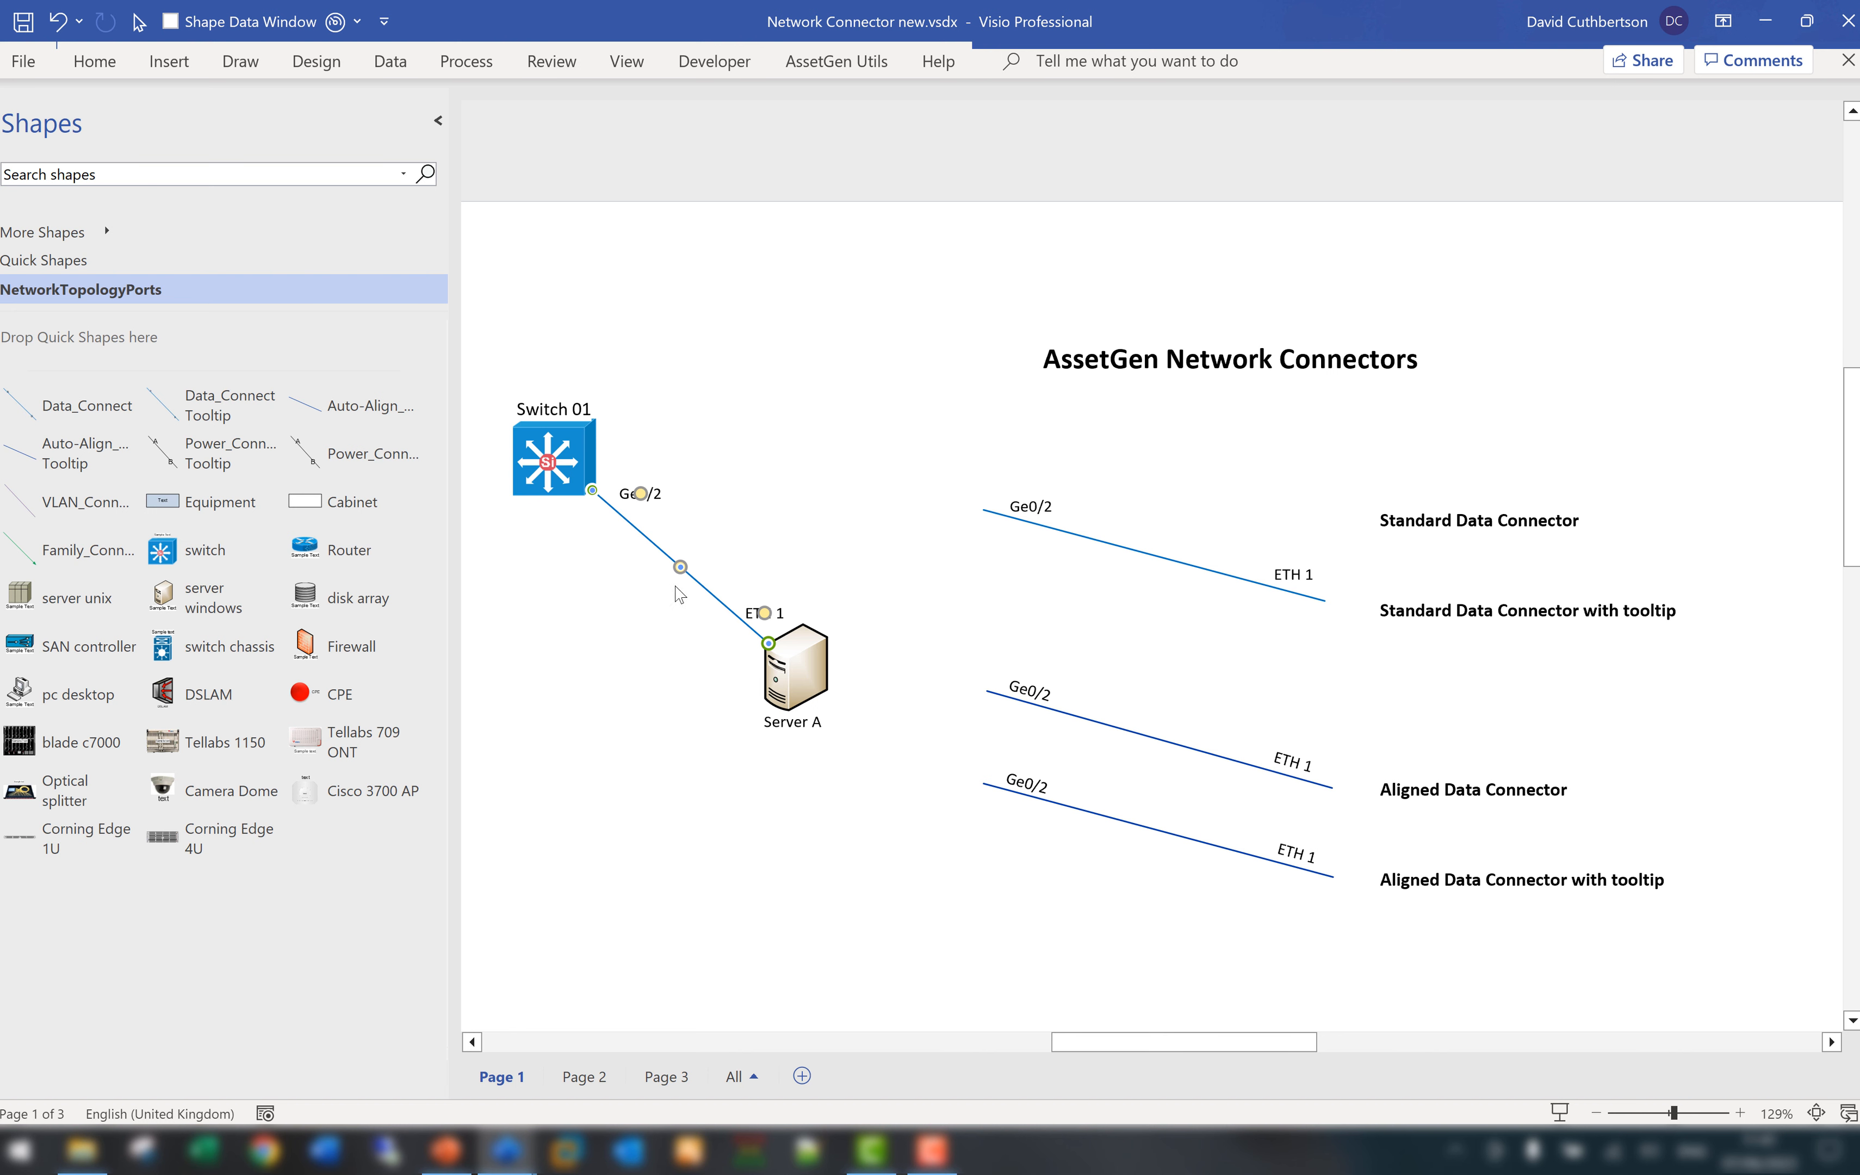
{"action": "left_click", "coordinate": [668, 611]}
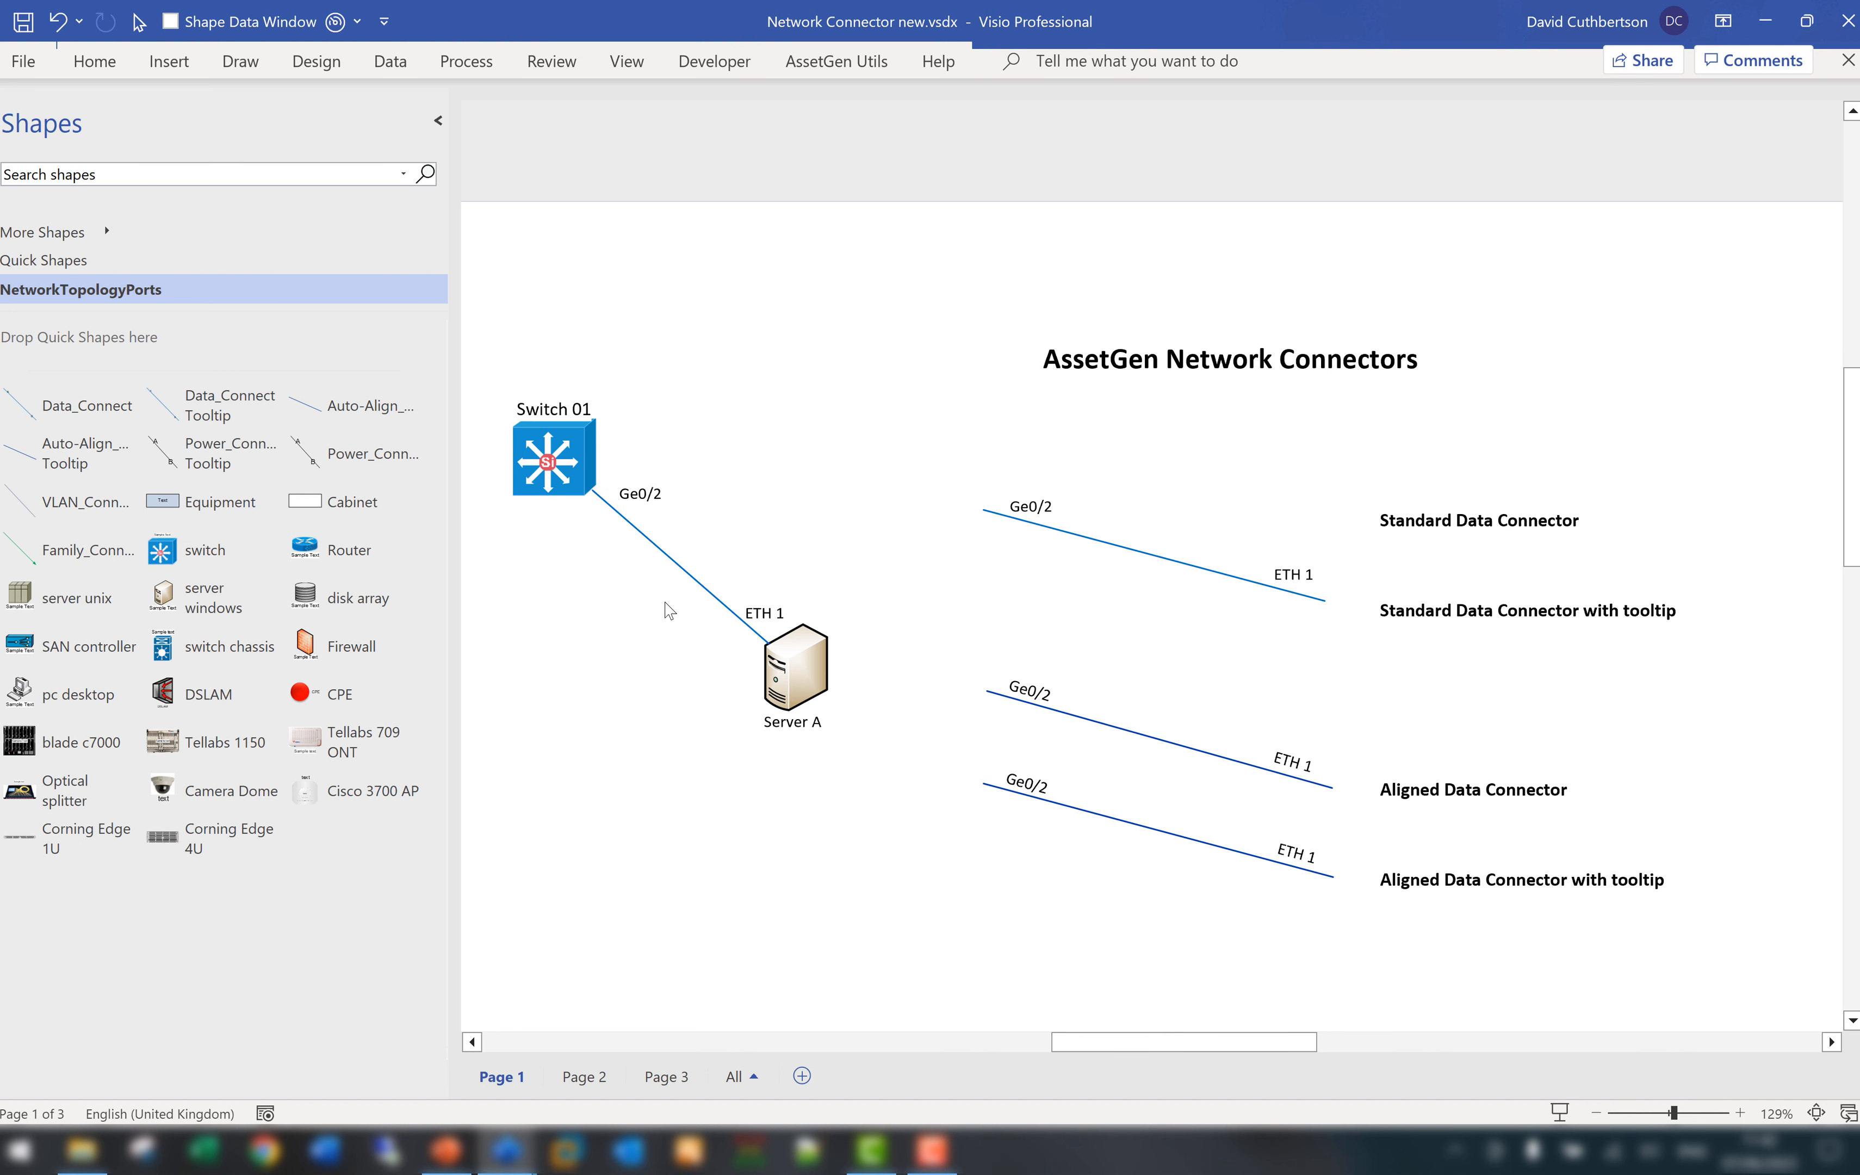
- Hide all port labels on the connectors and show them all again
{"action": "right_click", "coordinate": [685, 575]}
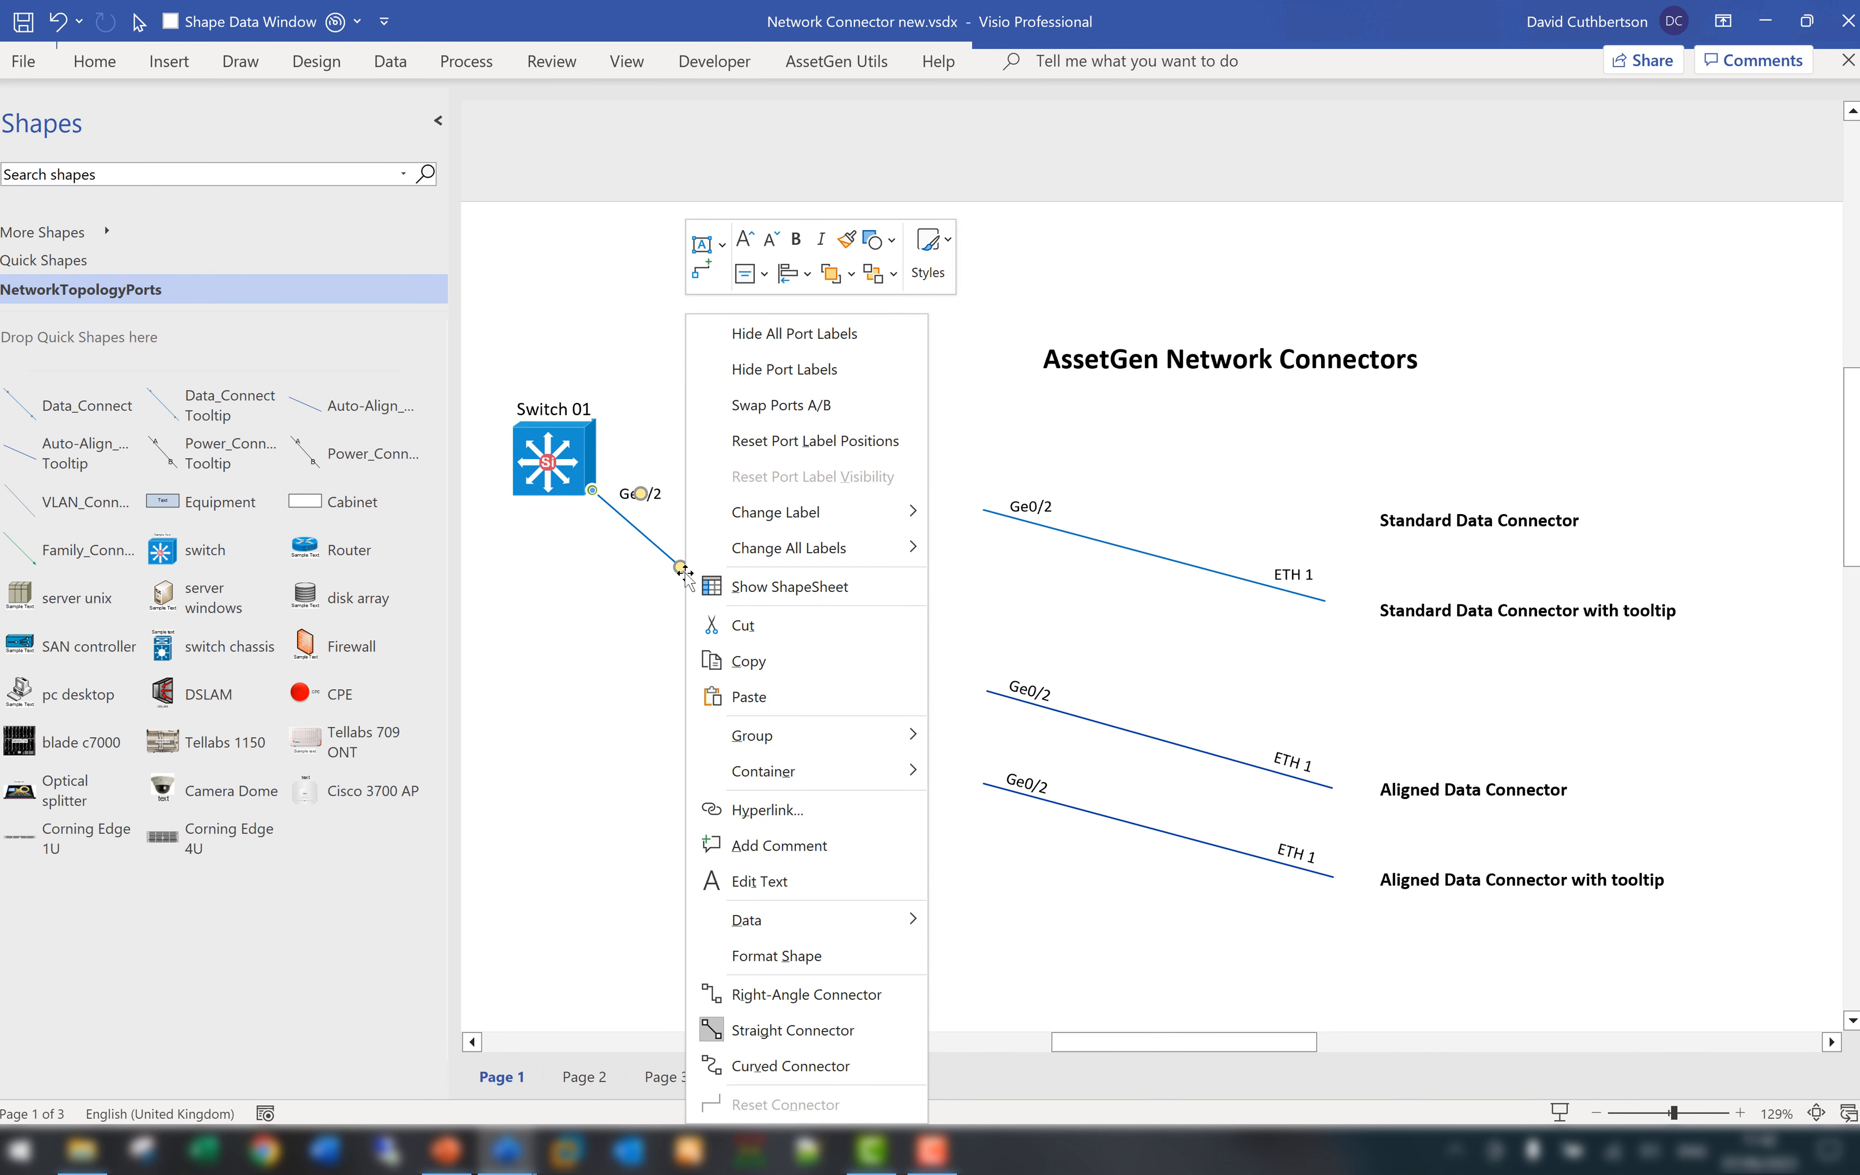
{"action": "left_click", "coordinate": [818, 334]}
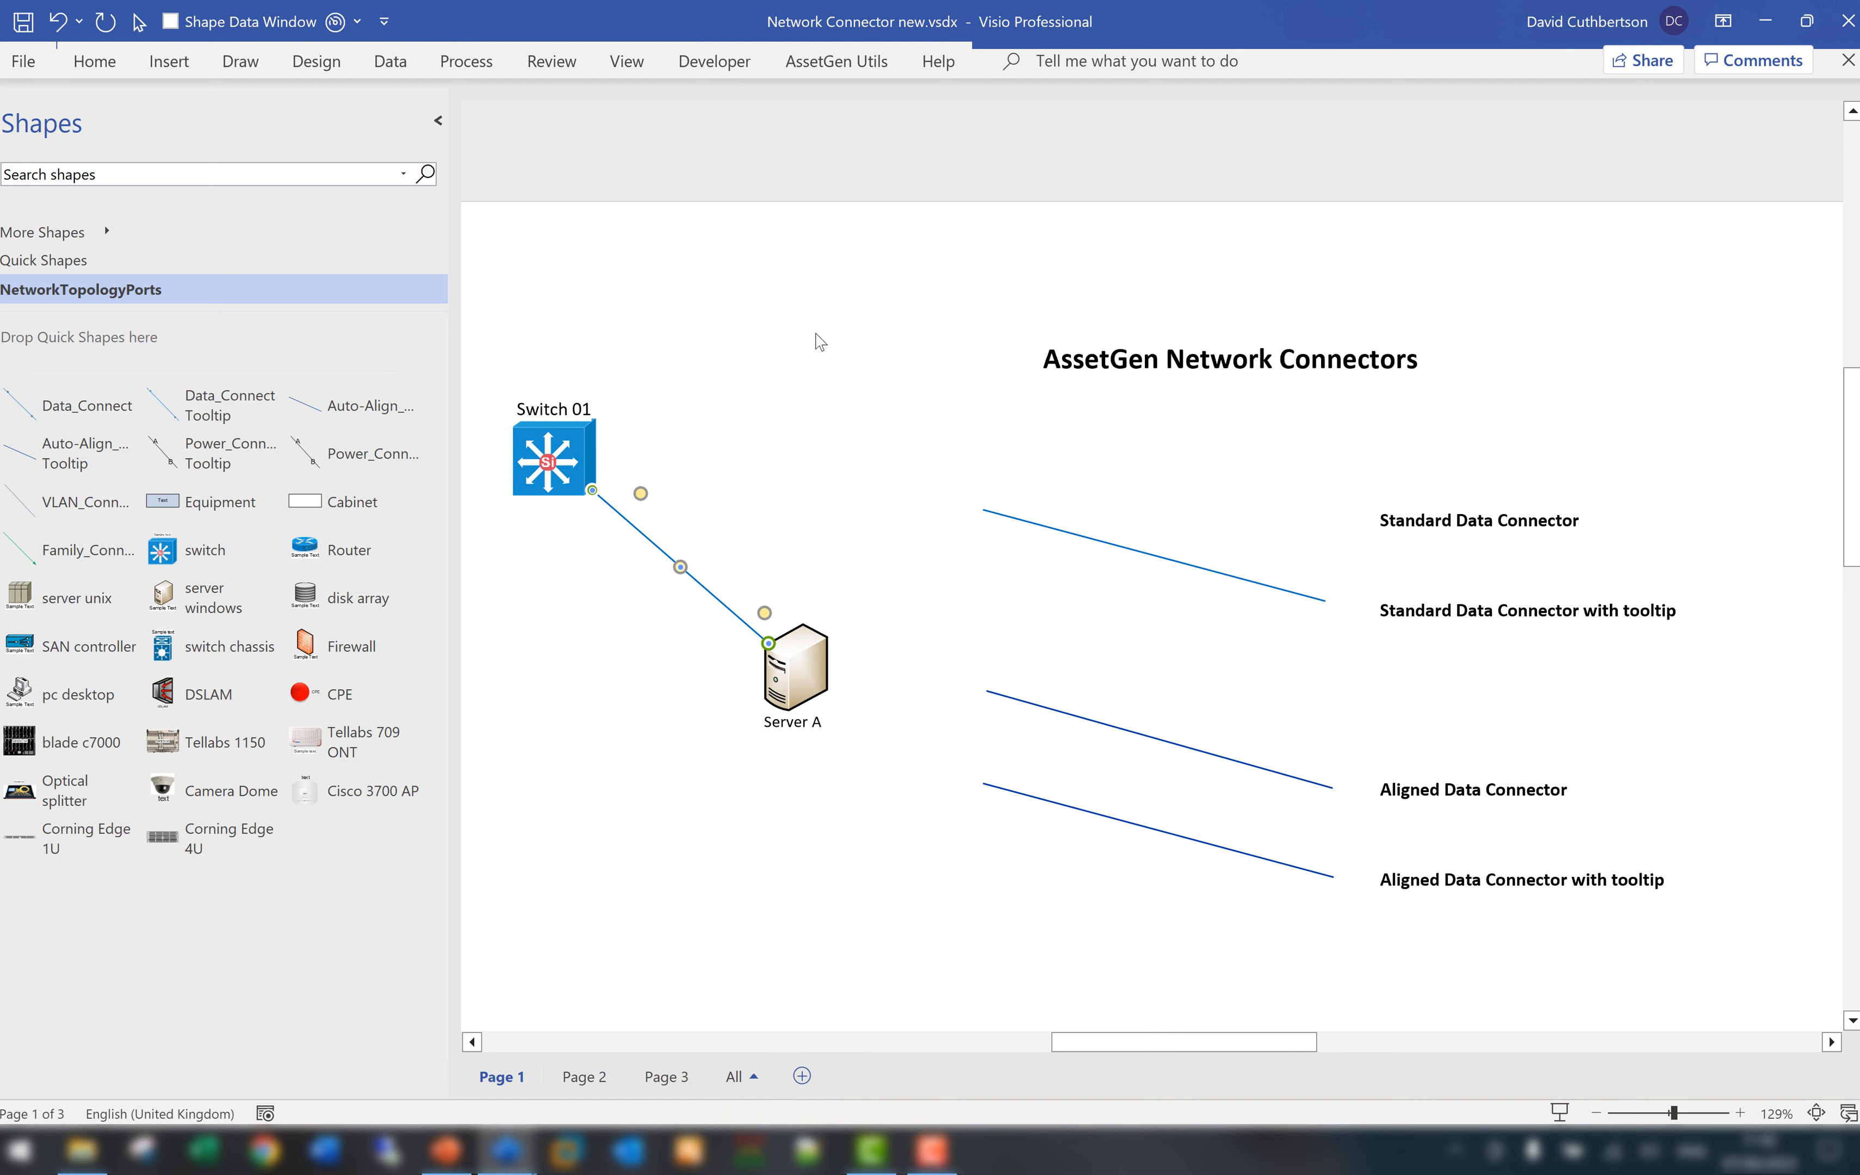
{"action": "right_click", "coordinate": [632, 526]}
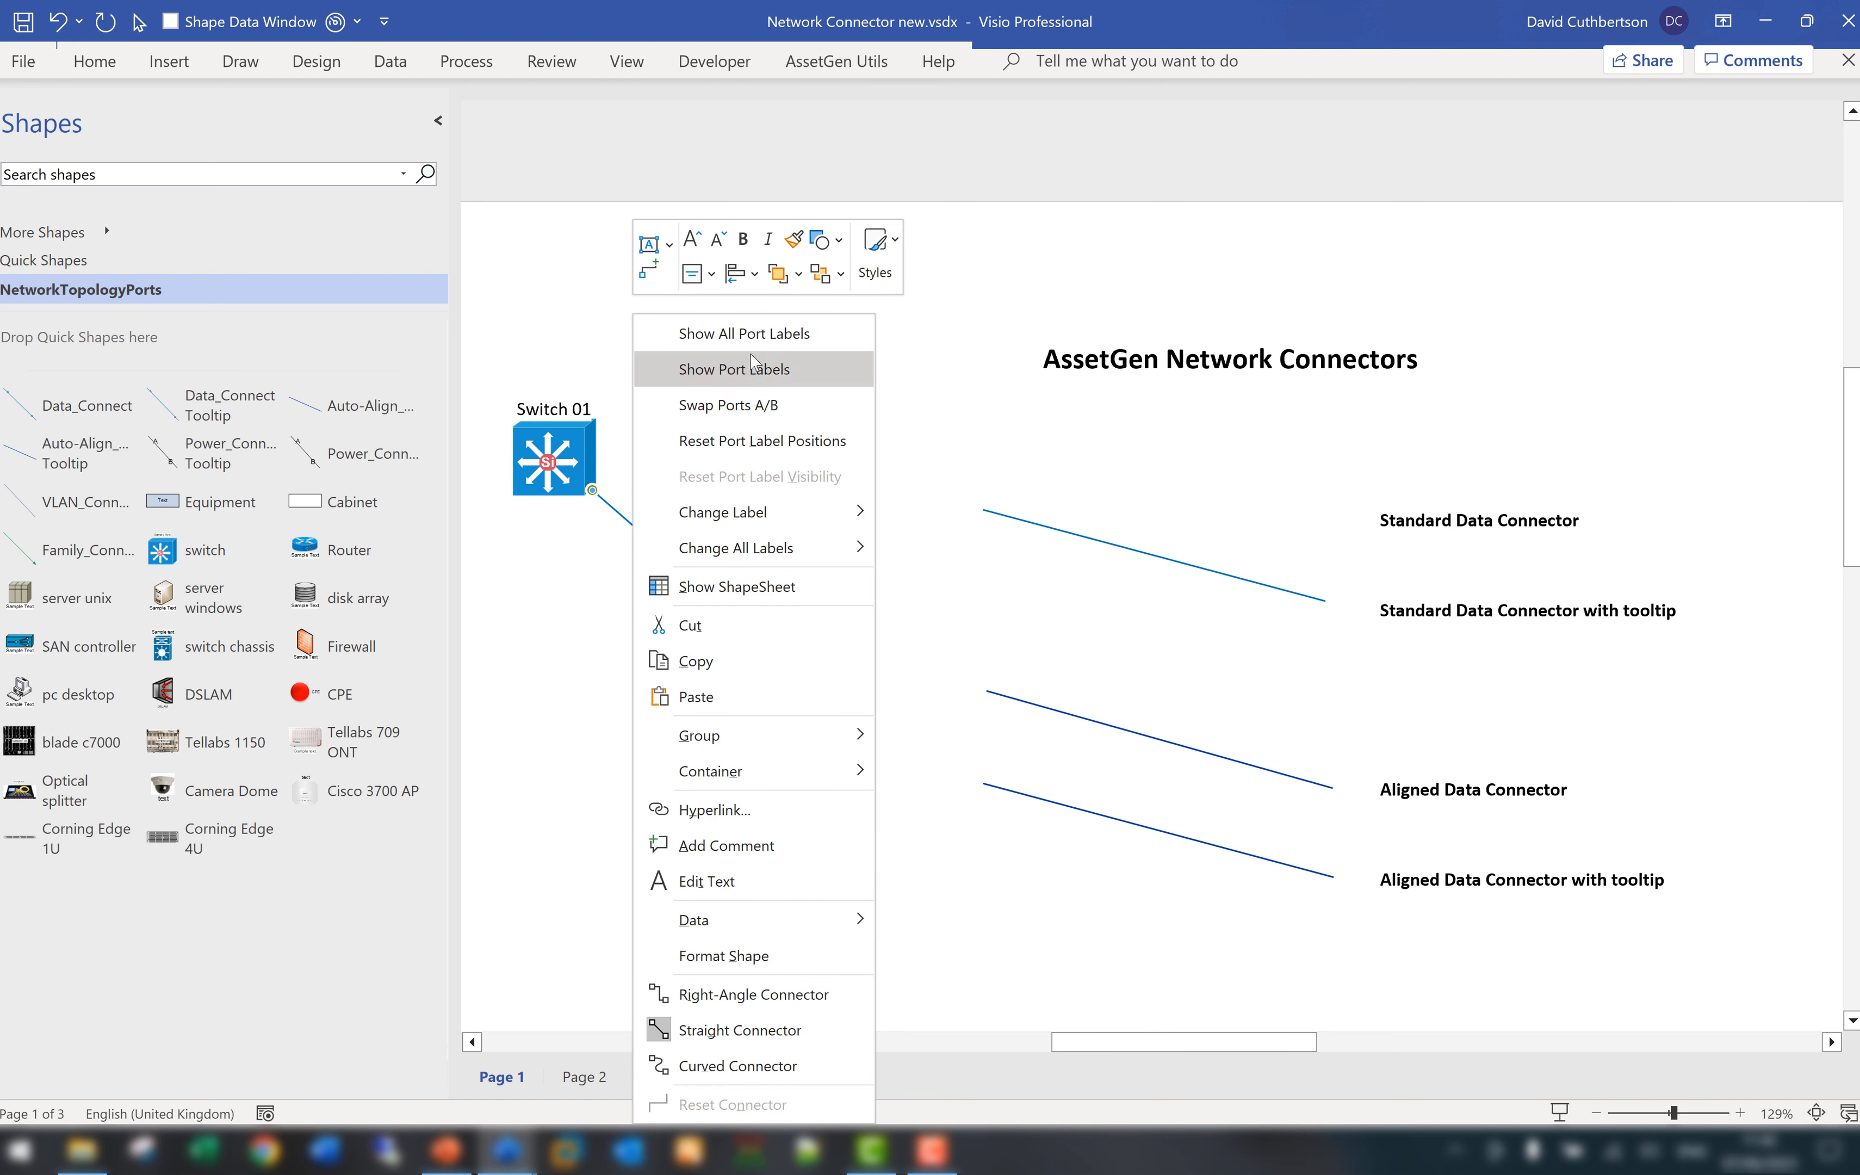
{"action": "left_click", "coordinate": [761, 344]}
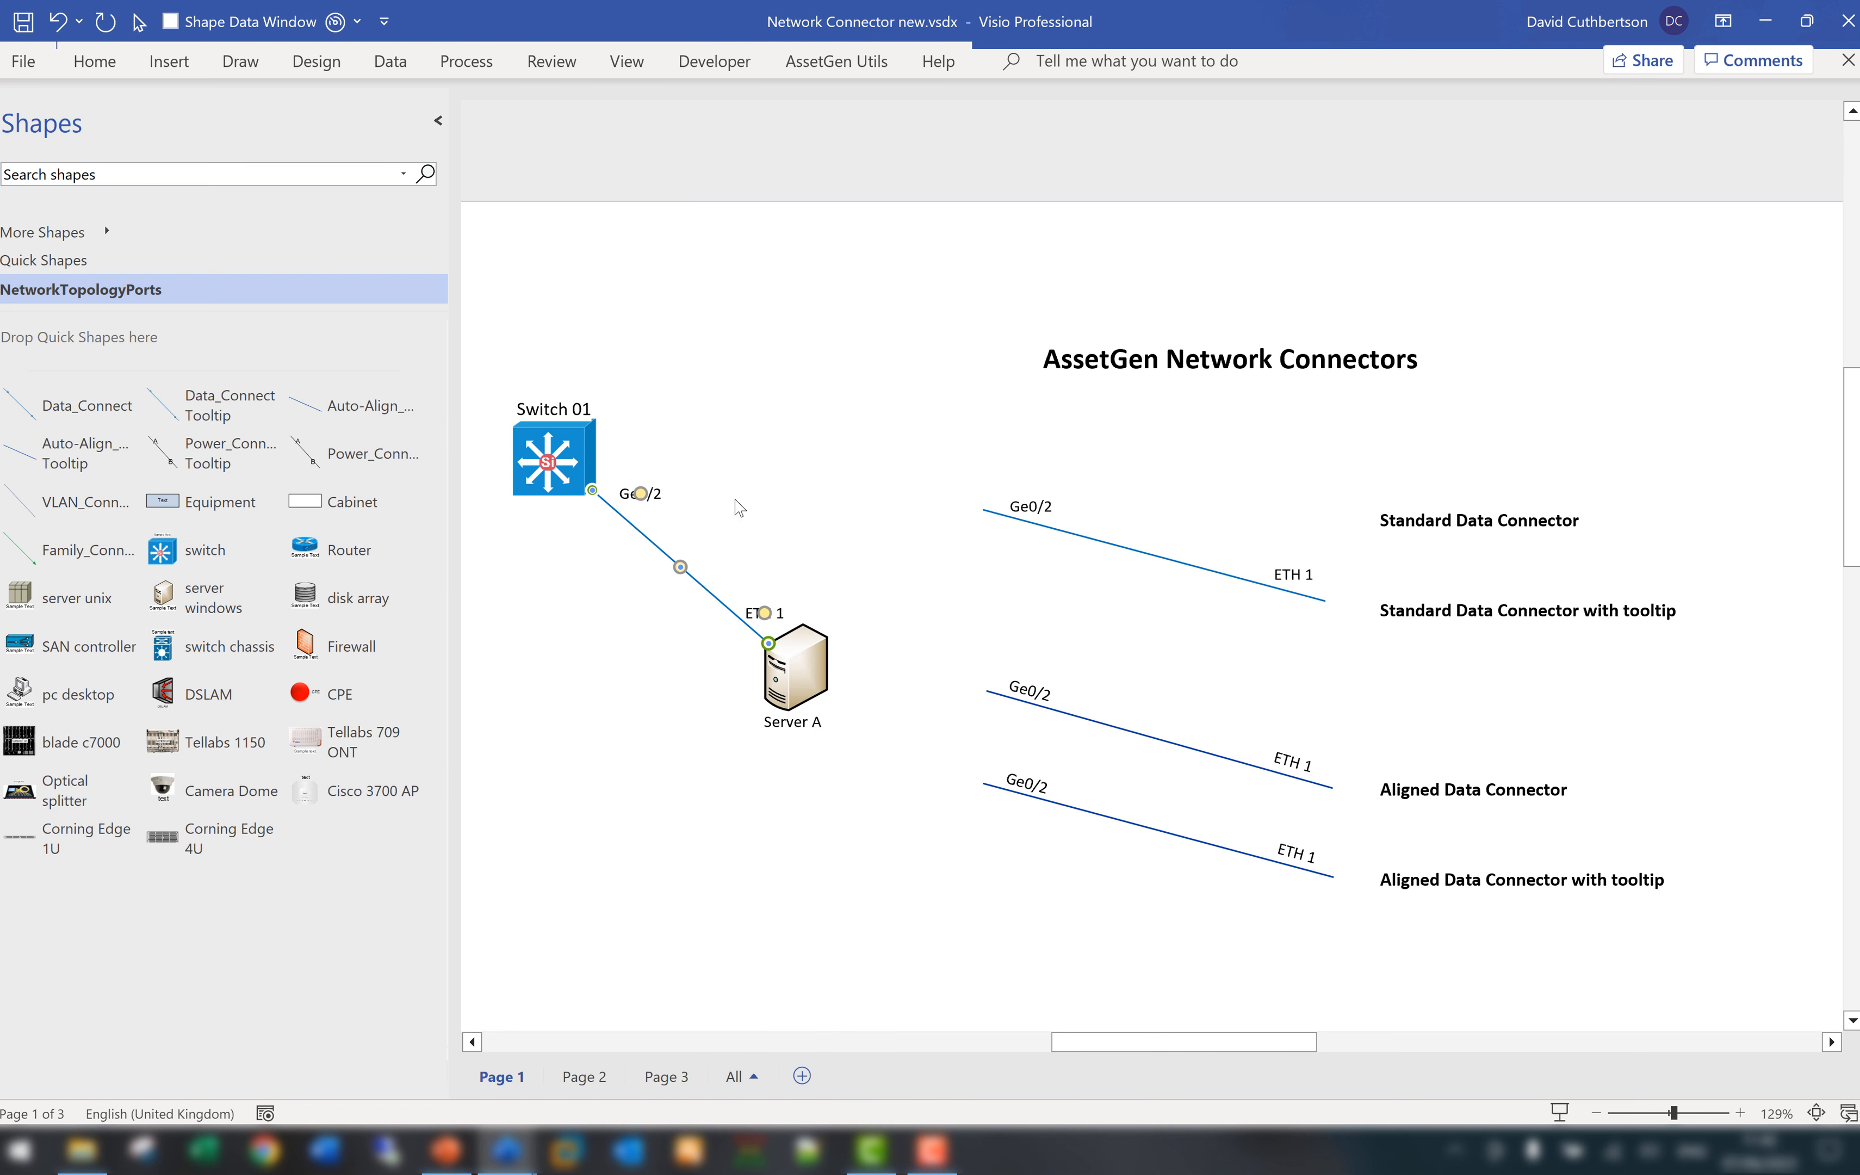
- Change the labels of all connectors to IP Address and switch them to Cable ID
{"action": "right_click", "coordinate": [648, 540]}
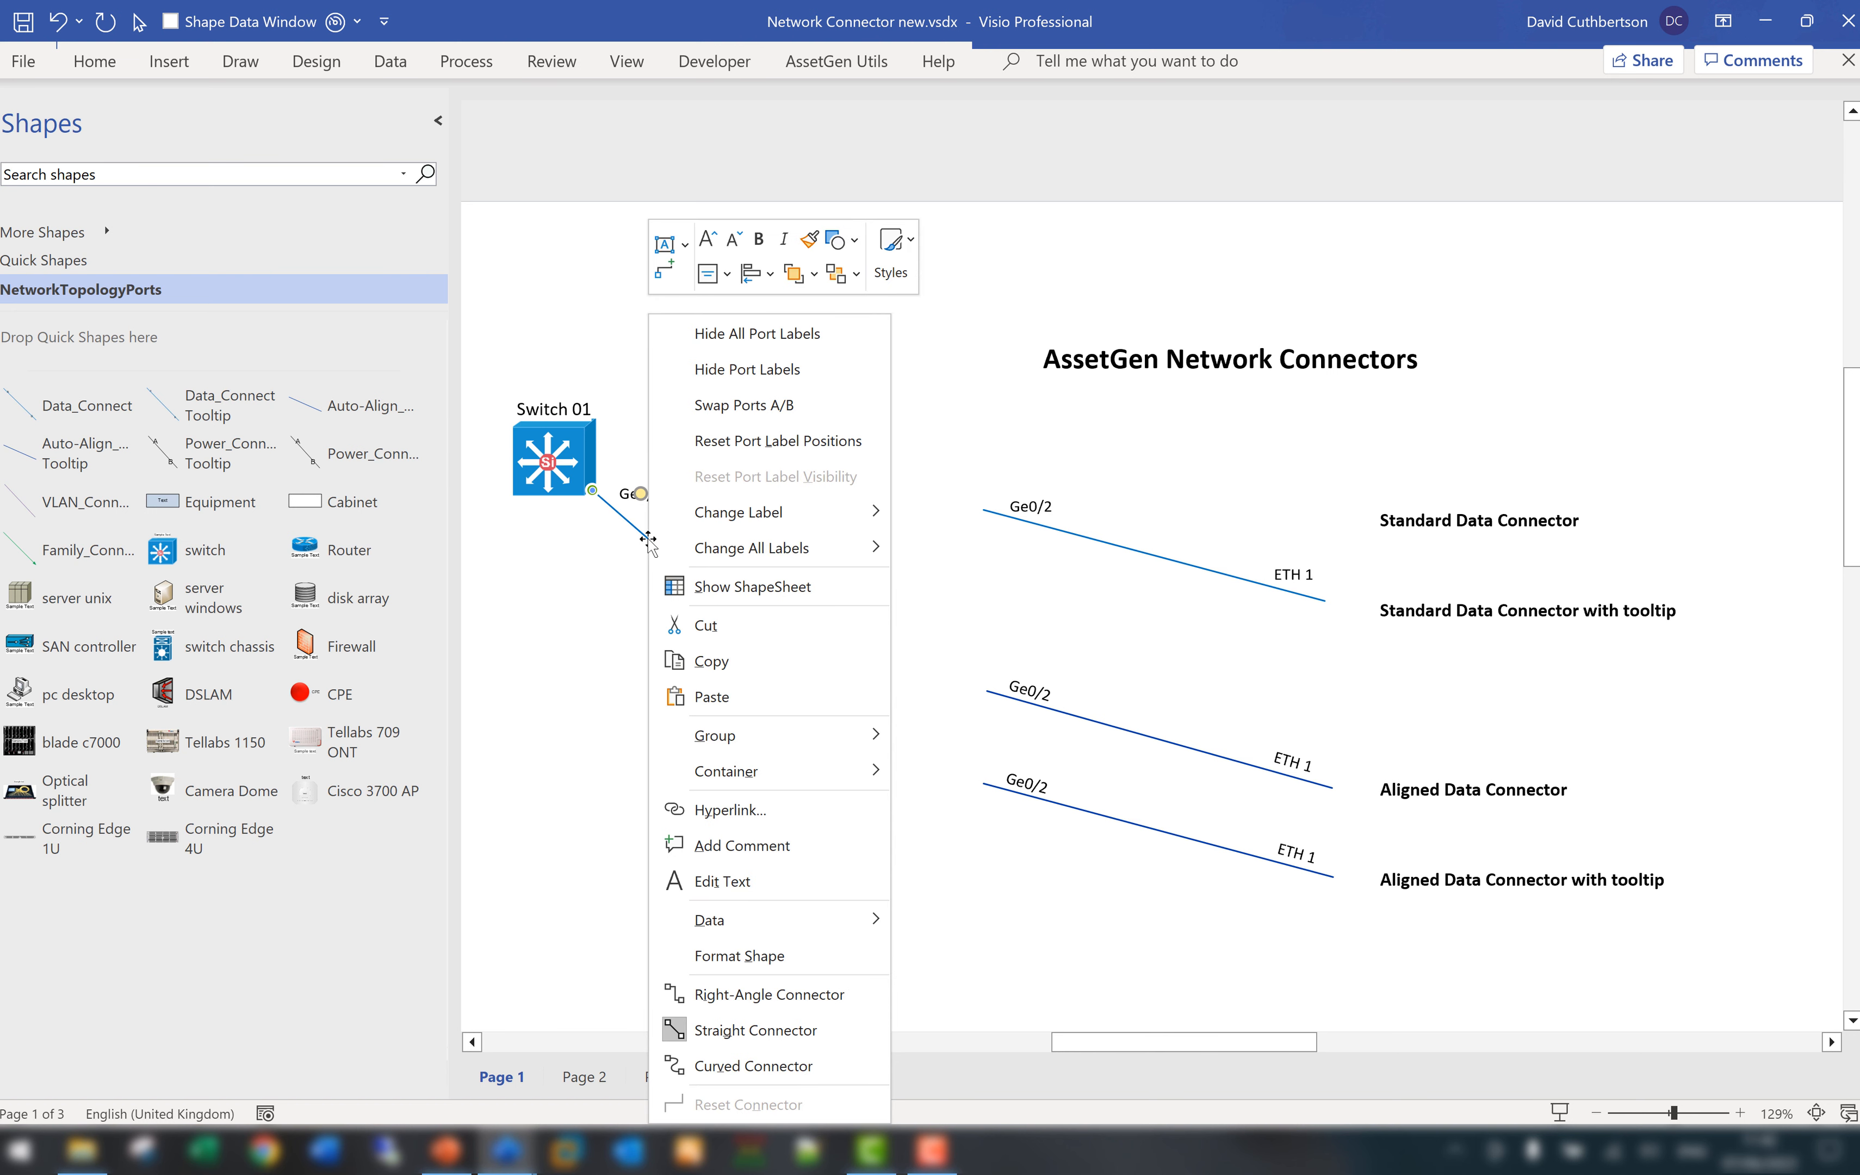
{"action": "mouse_move", "coordinate": [745, 525]}
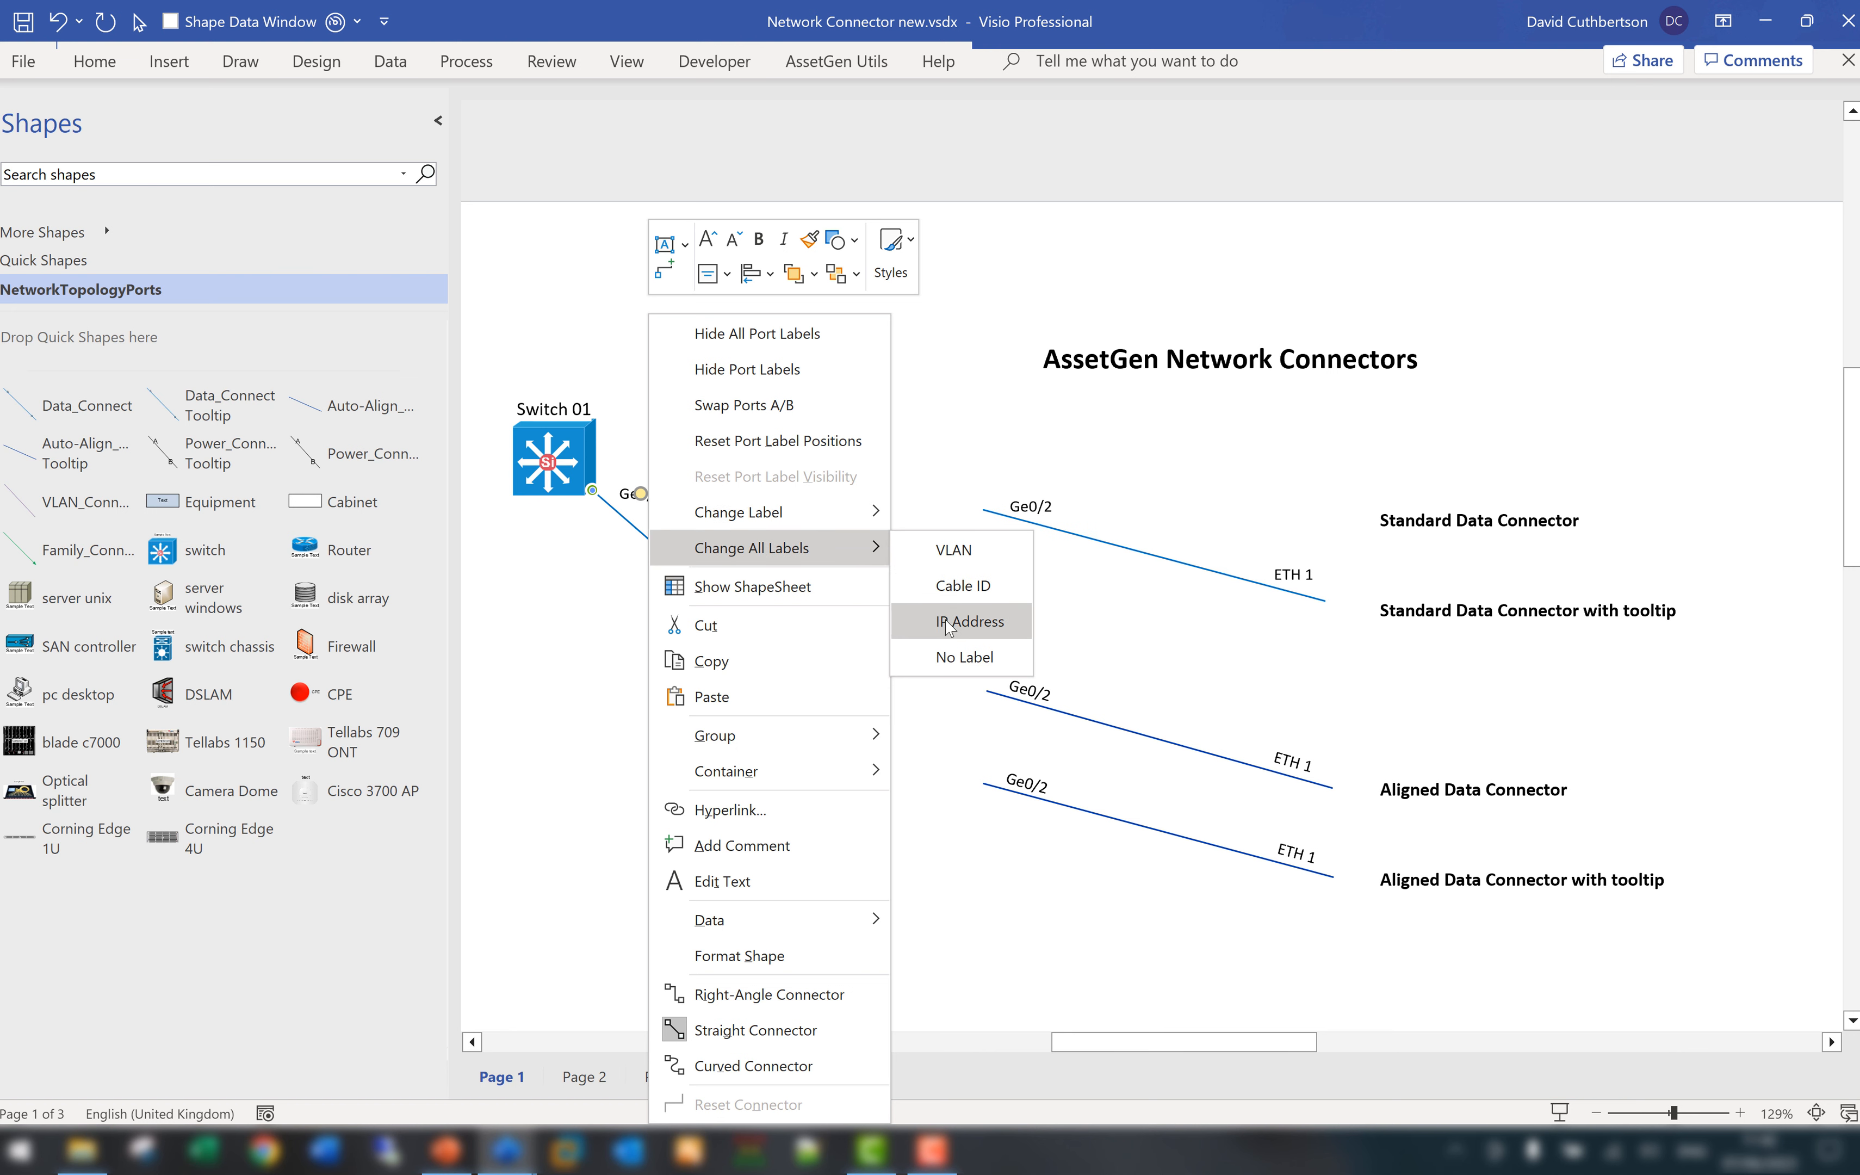
{"action": "left_click", "coordinate": [947, 626]}
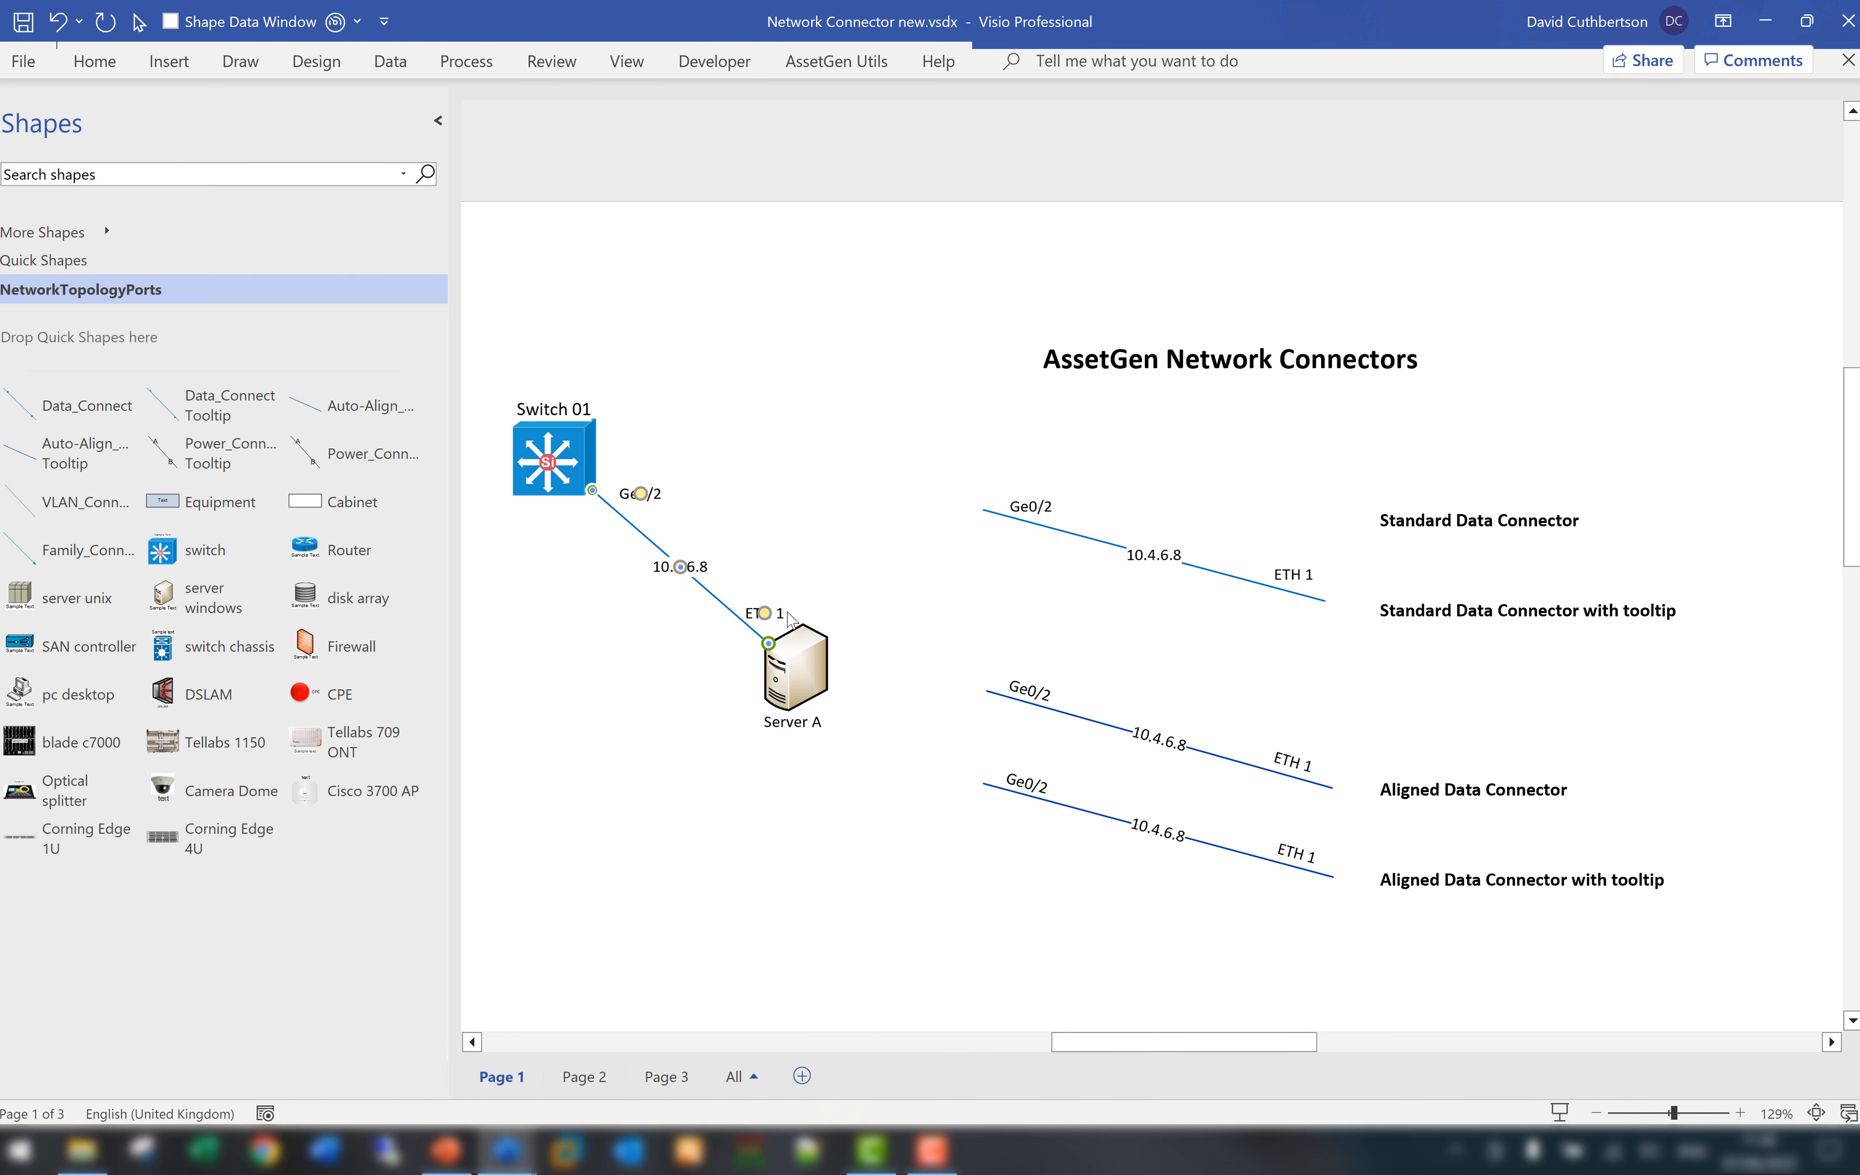
{"action": "right_click", "coordinate": [700, 584]}
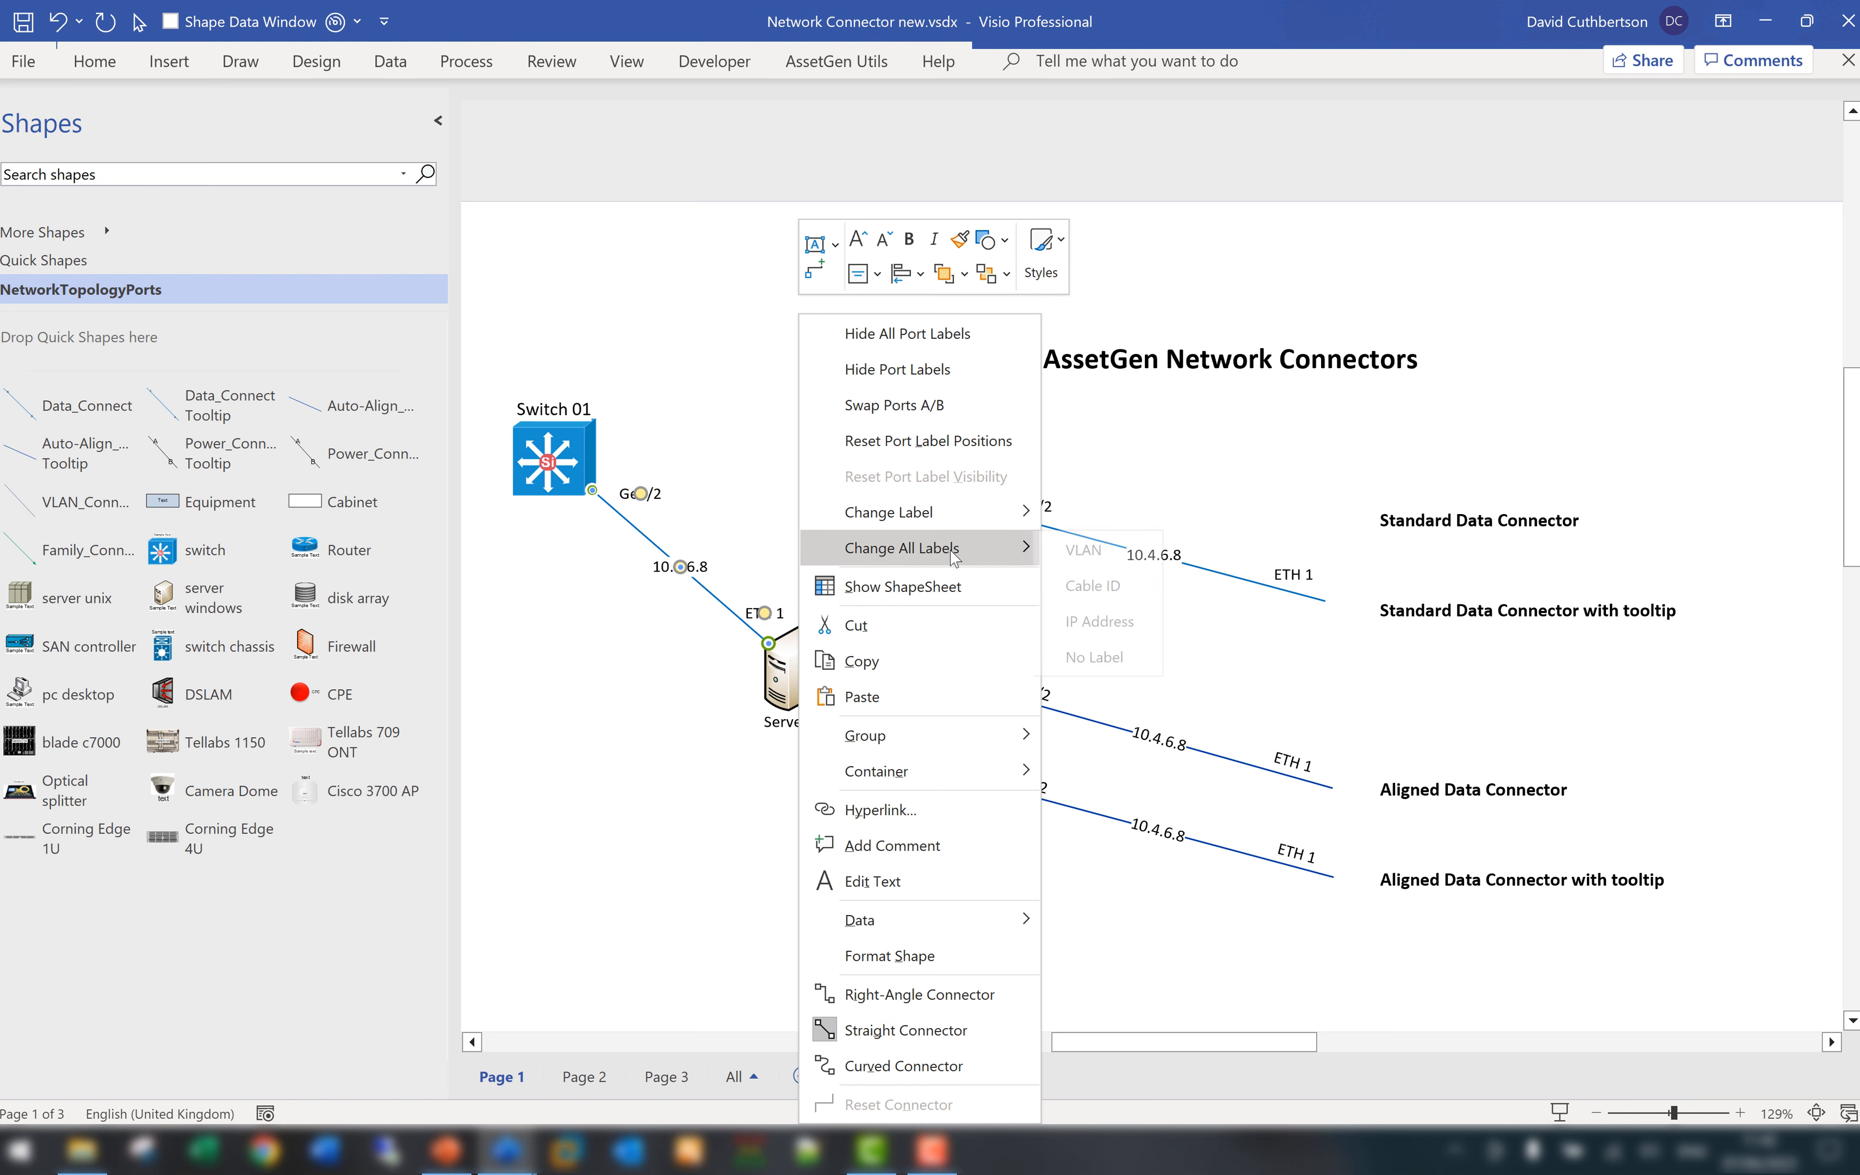
{"action": "mouse_move", "coordinate": [952, 552]}
{"action": "left_click", "coordinate": [1092, 586]}
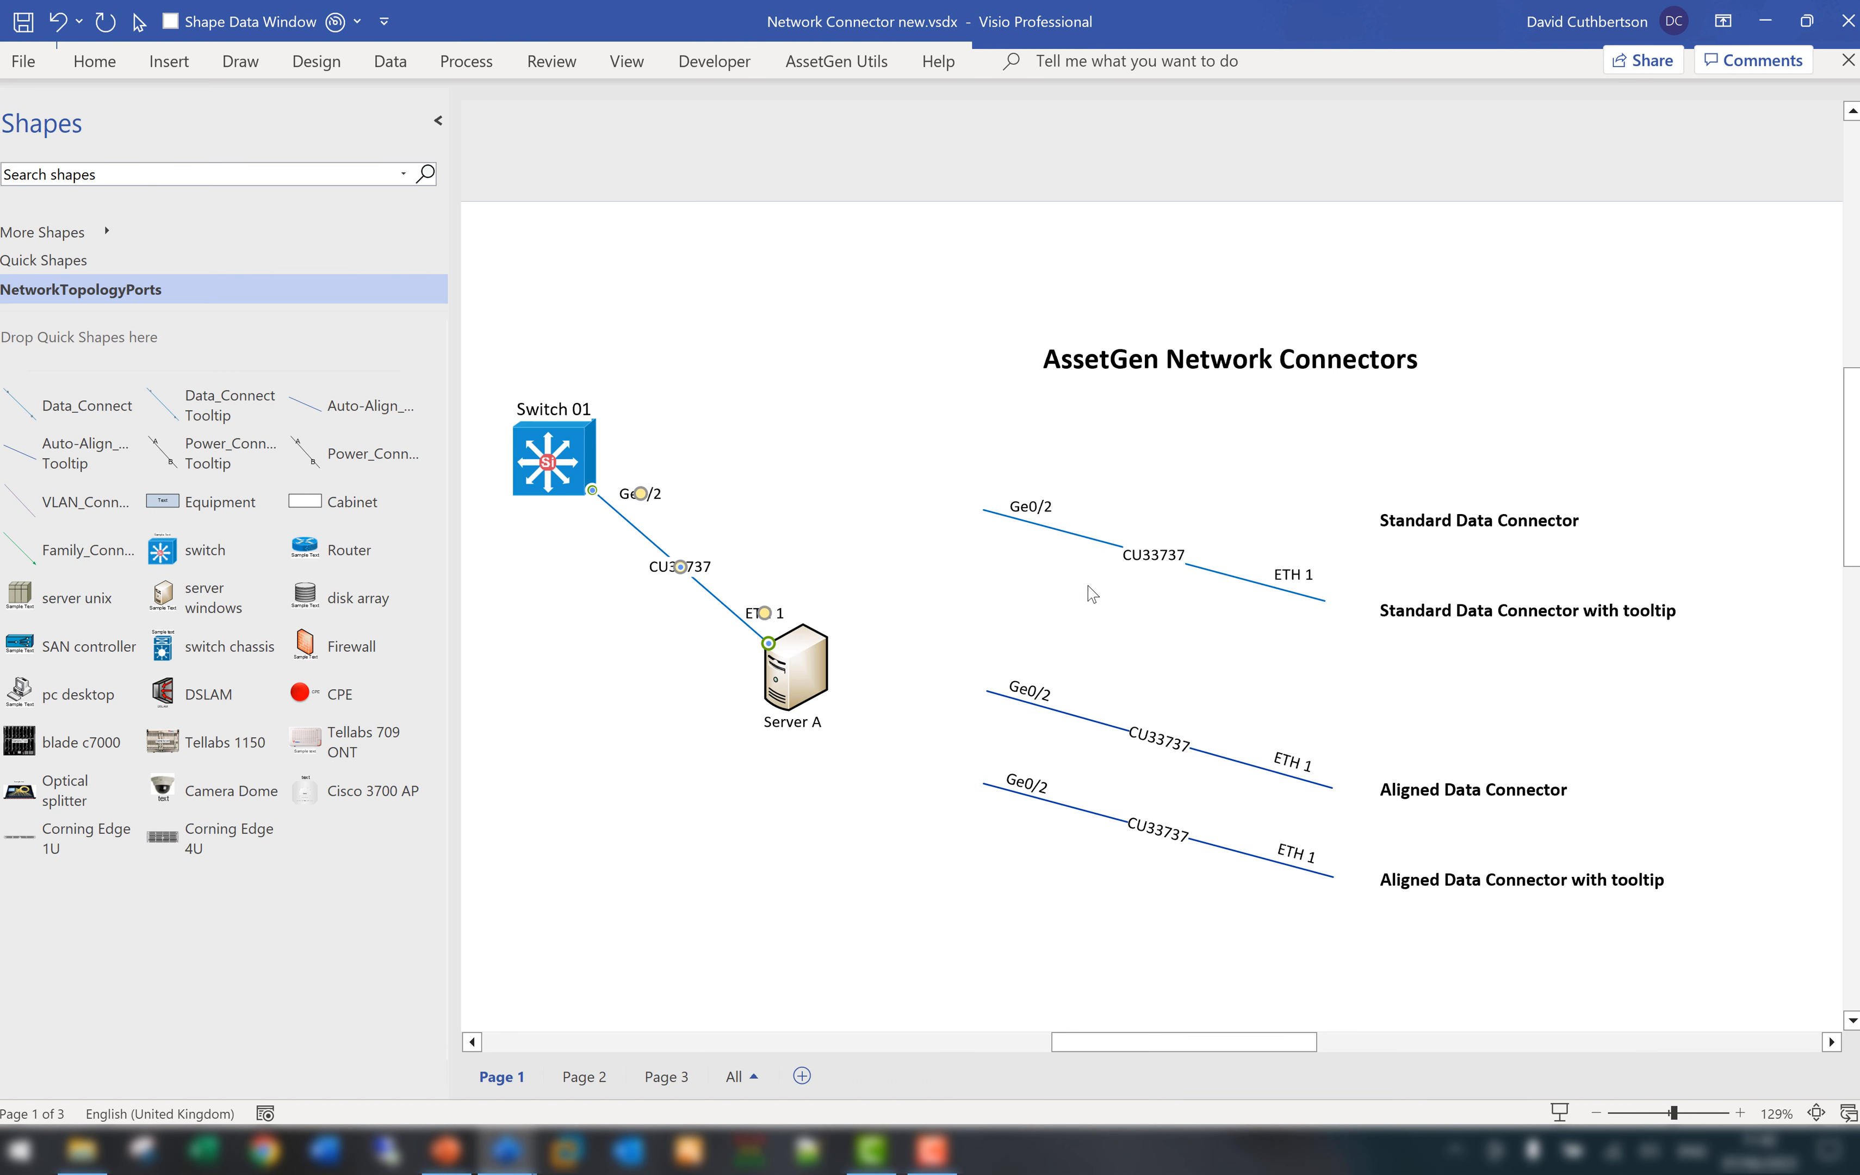
- Set all connectors to No Label
{"action": "right_click", "coordinate": [721, 604]}
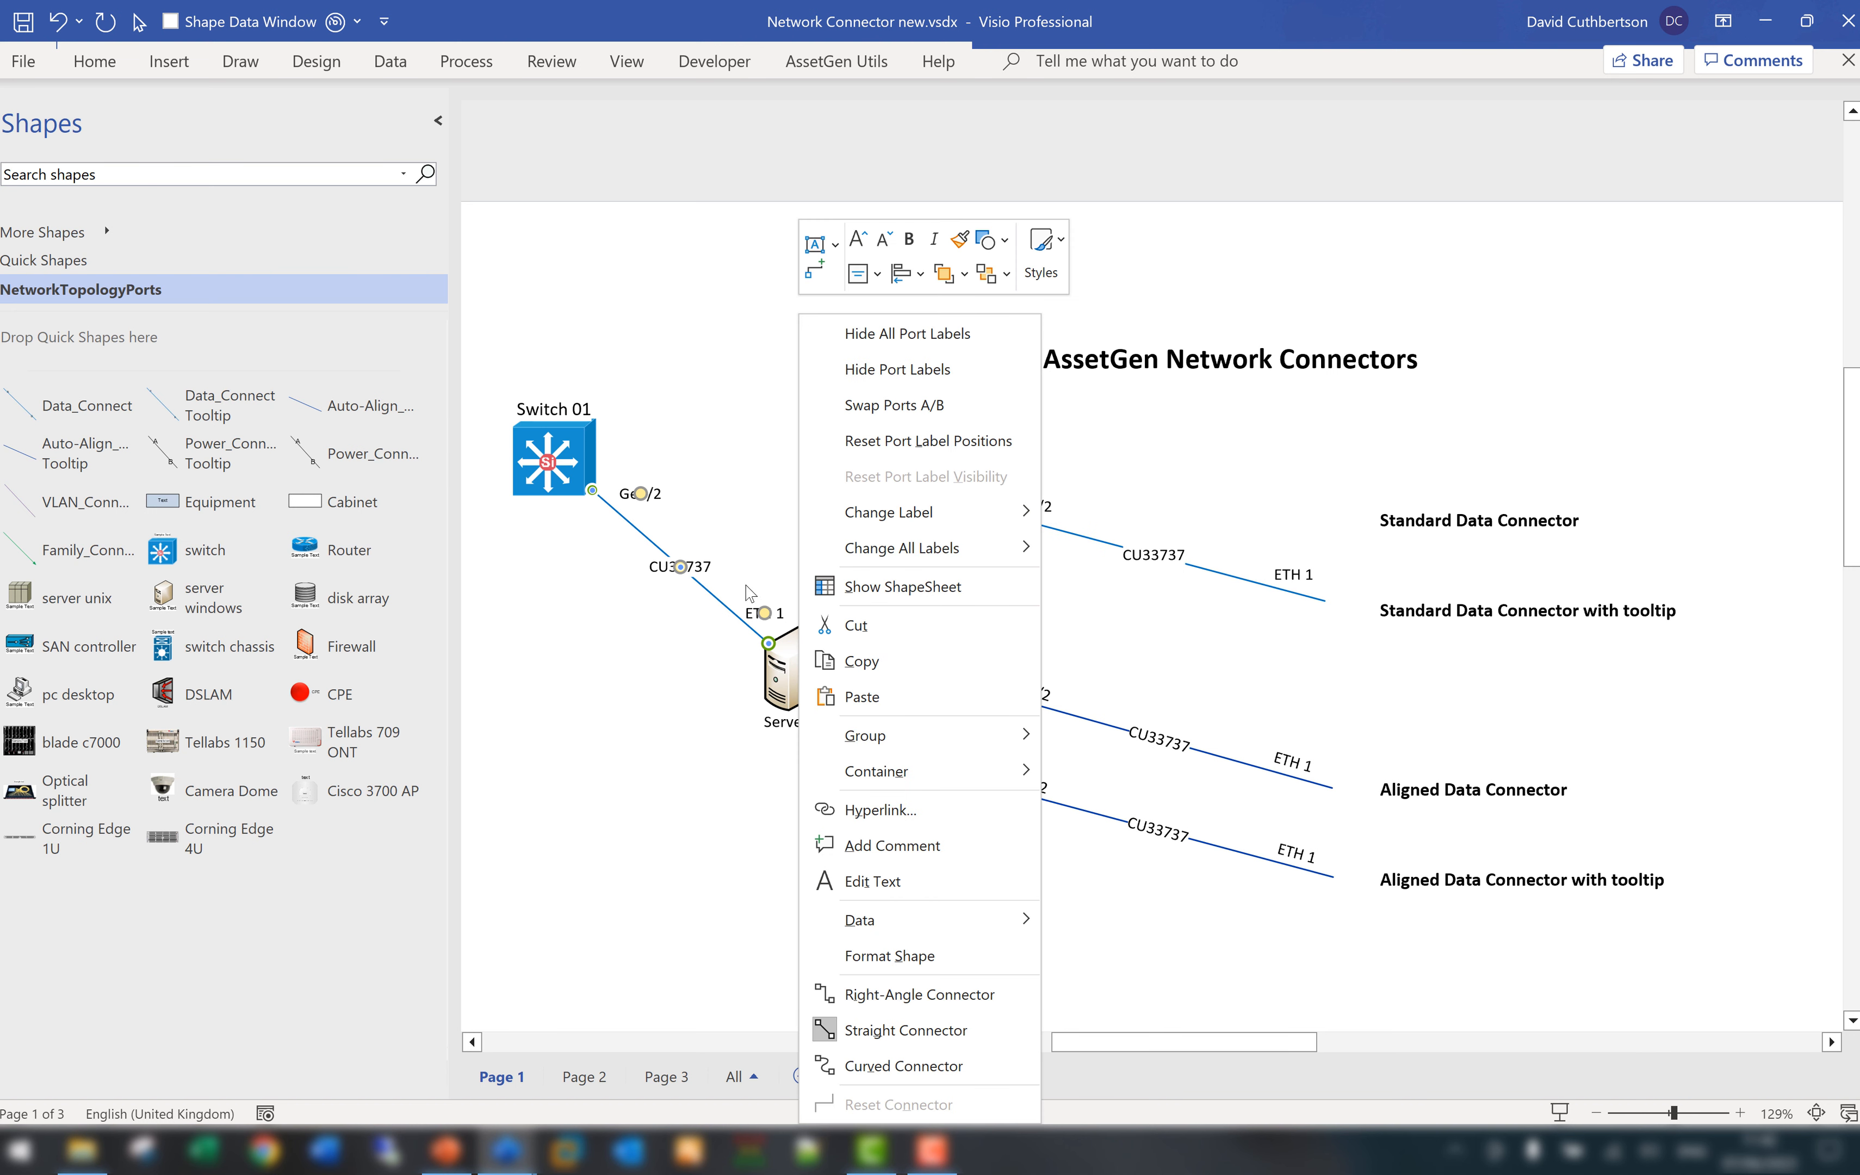
{"action": "mouse_move", "coordinate": [913, 557]}
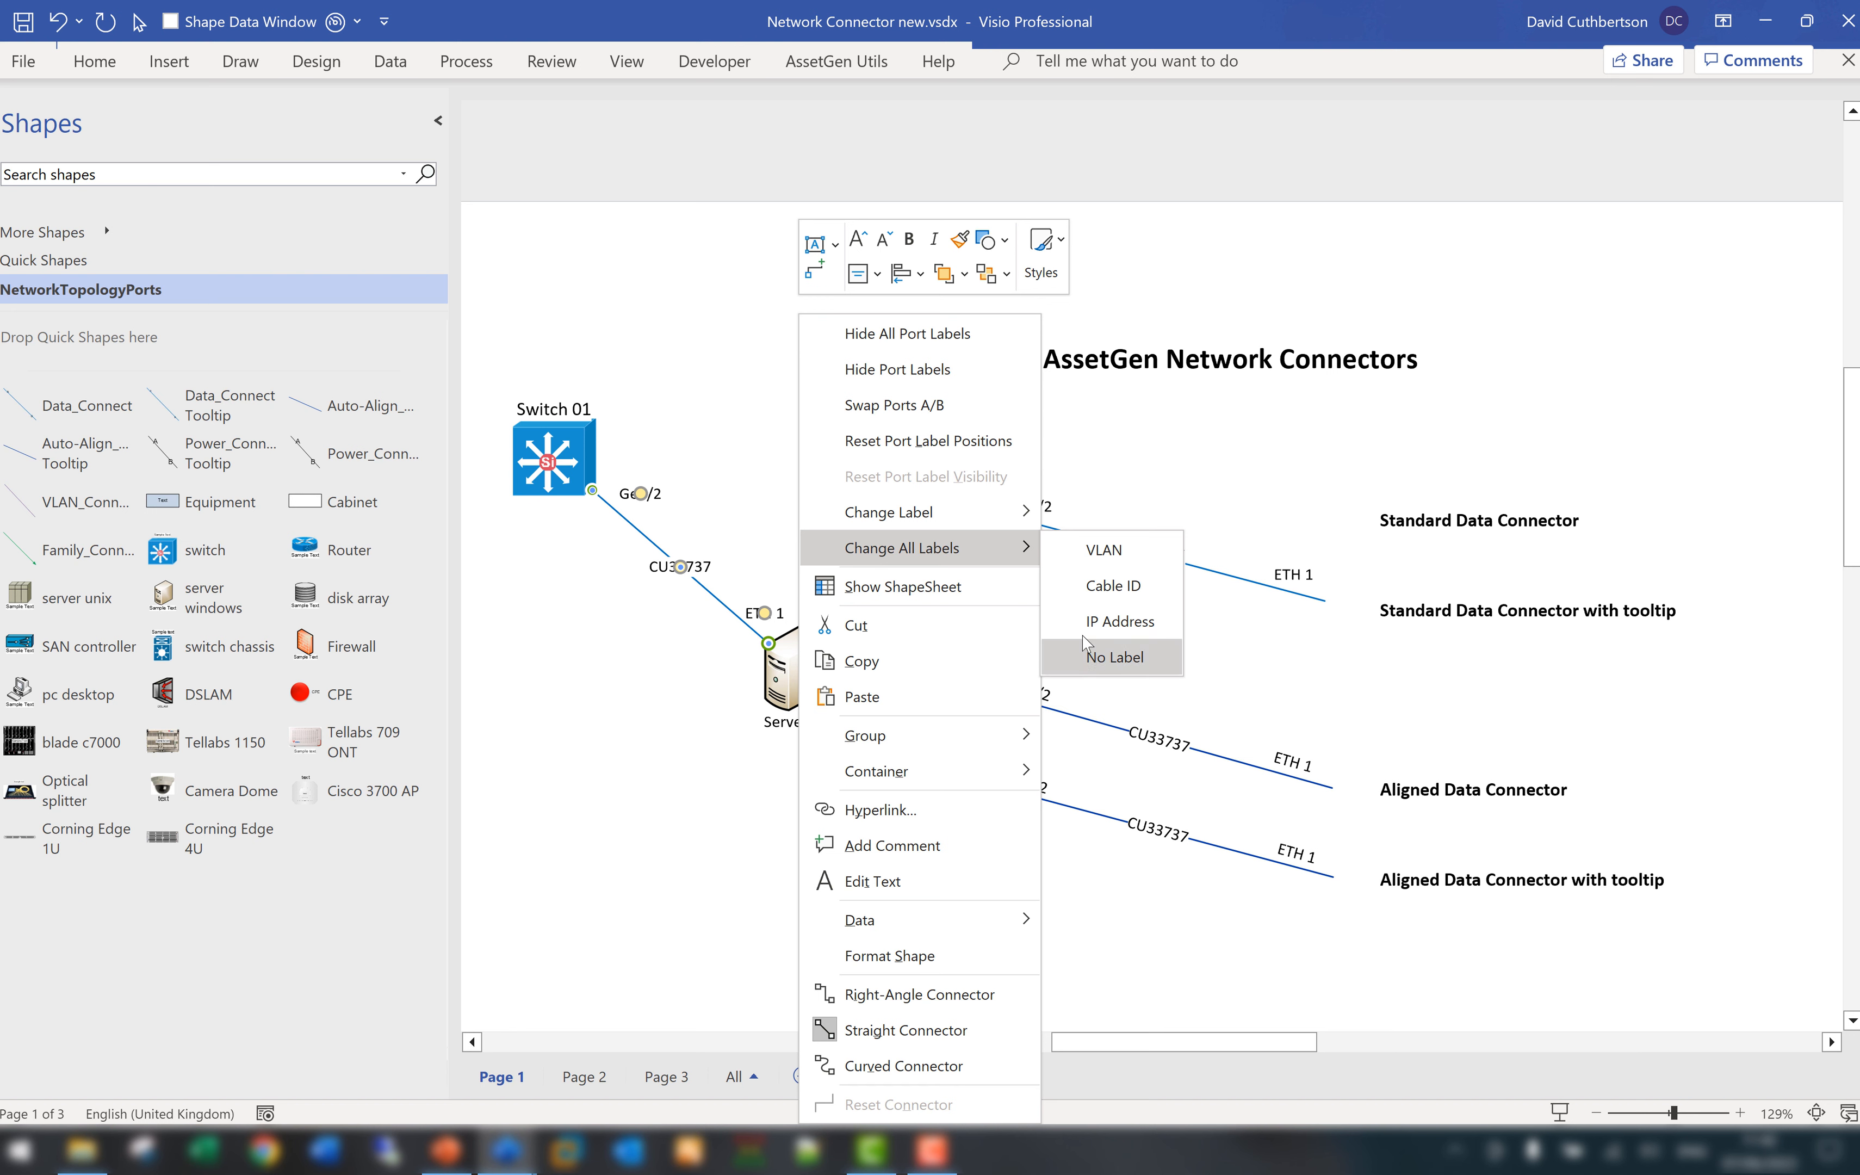
{"action": "left_click", "coordinate": [1104, 655]}
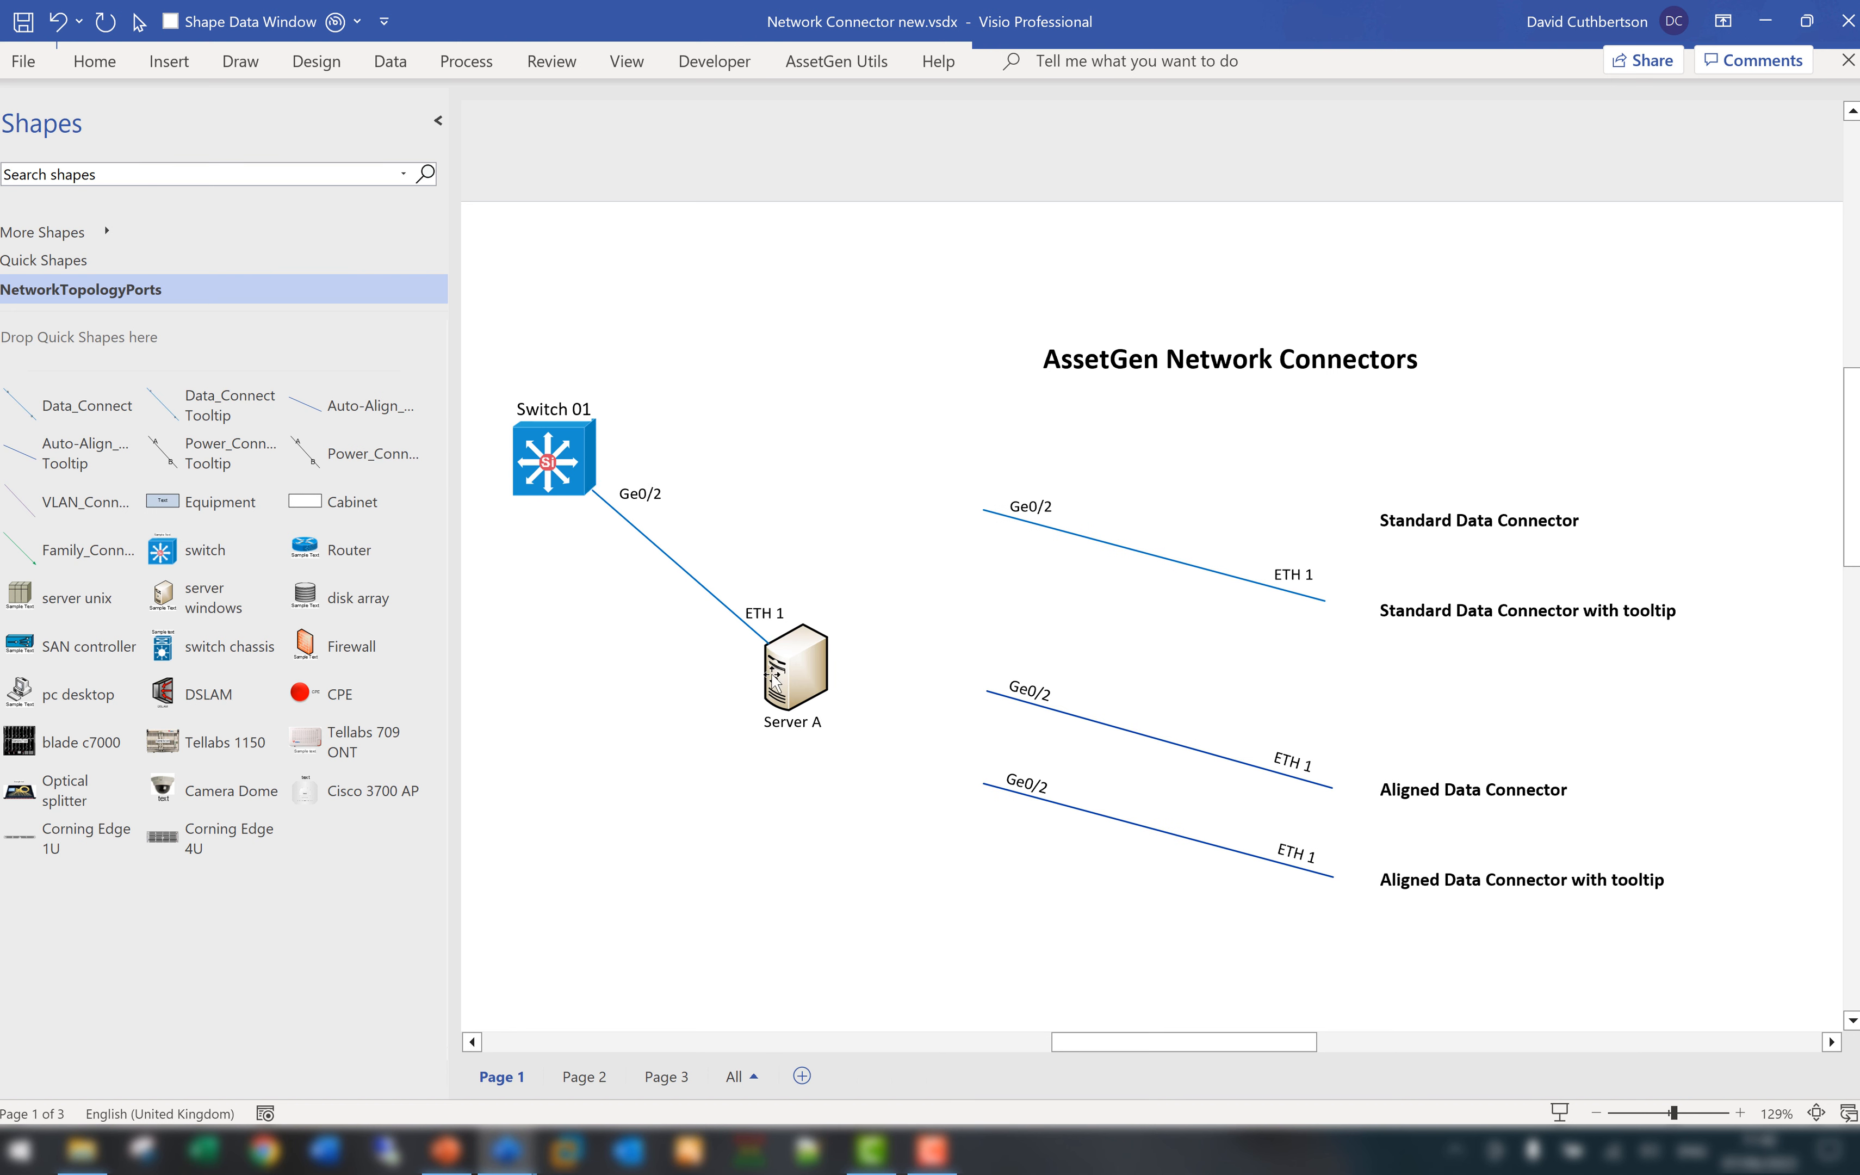
- Move Server A down and closer beneath Switch 01, and reposition the Ge0/2 and ETH 1 labels beside the connector
{"action": "left_click_drag", "start_coordinate": [773, 676], "coordinate": [678, 718]}
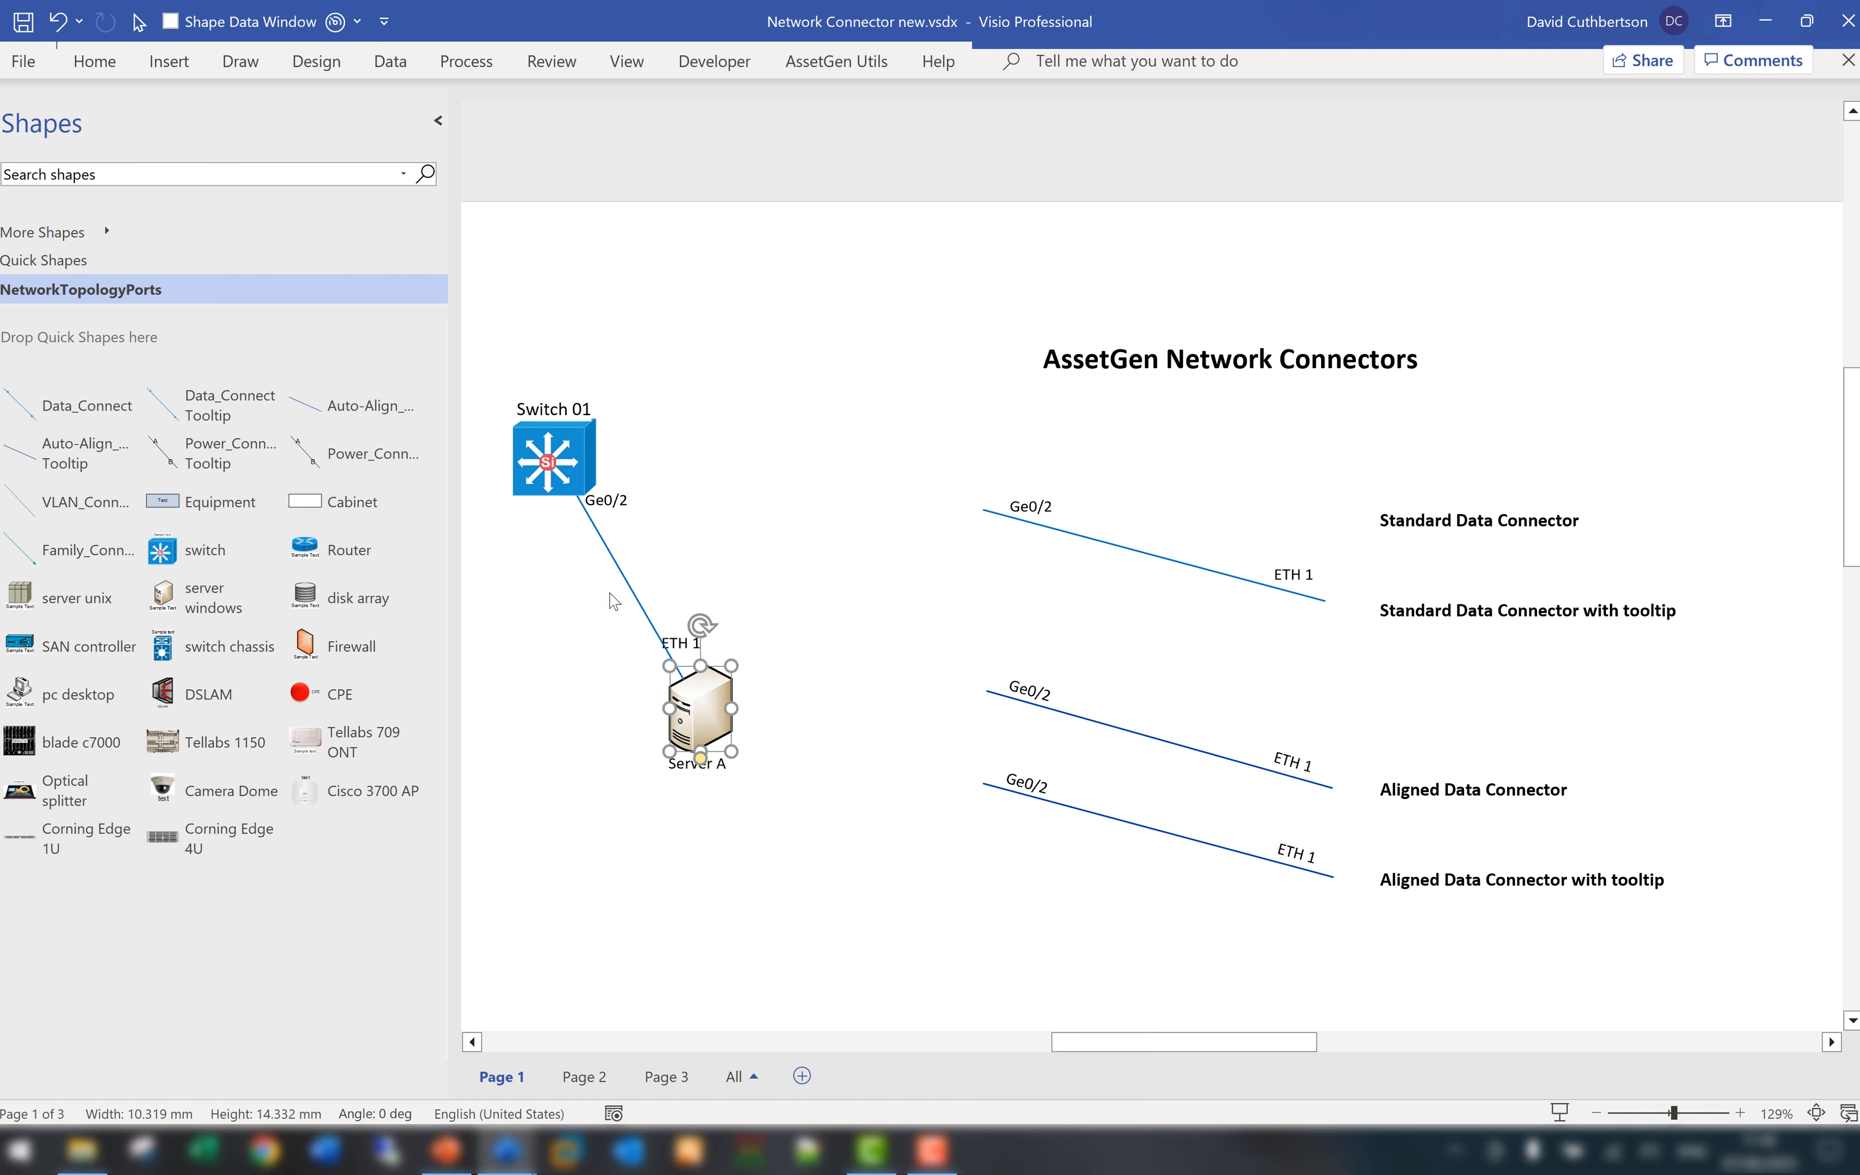
{"action": "left_click", "coordinate": [681, 647]}
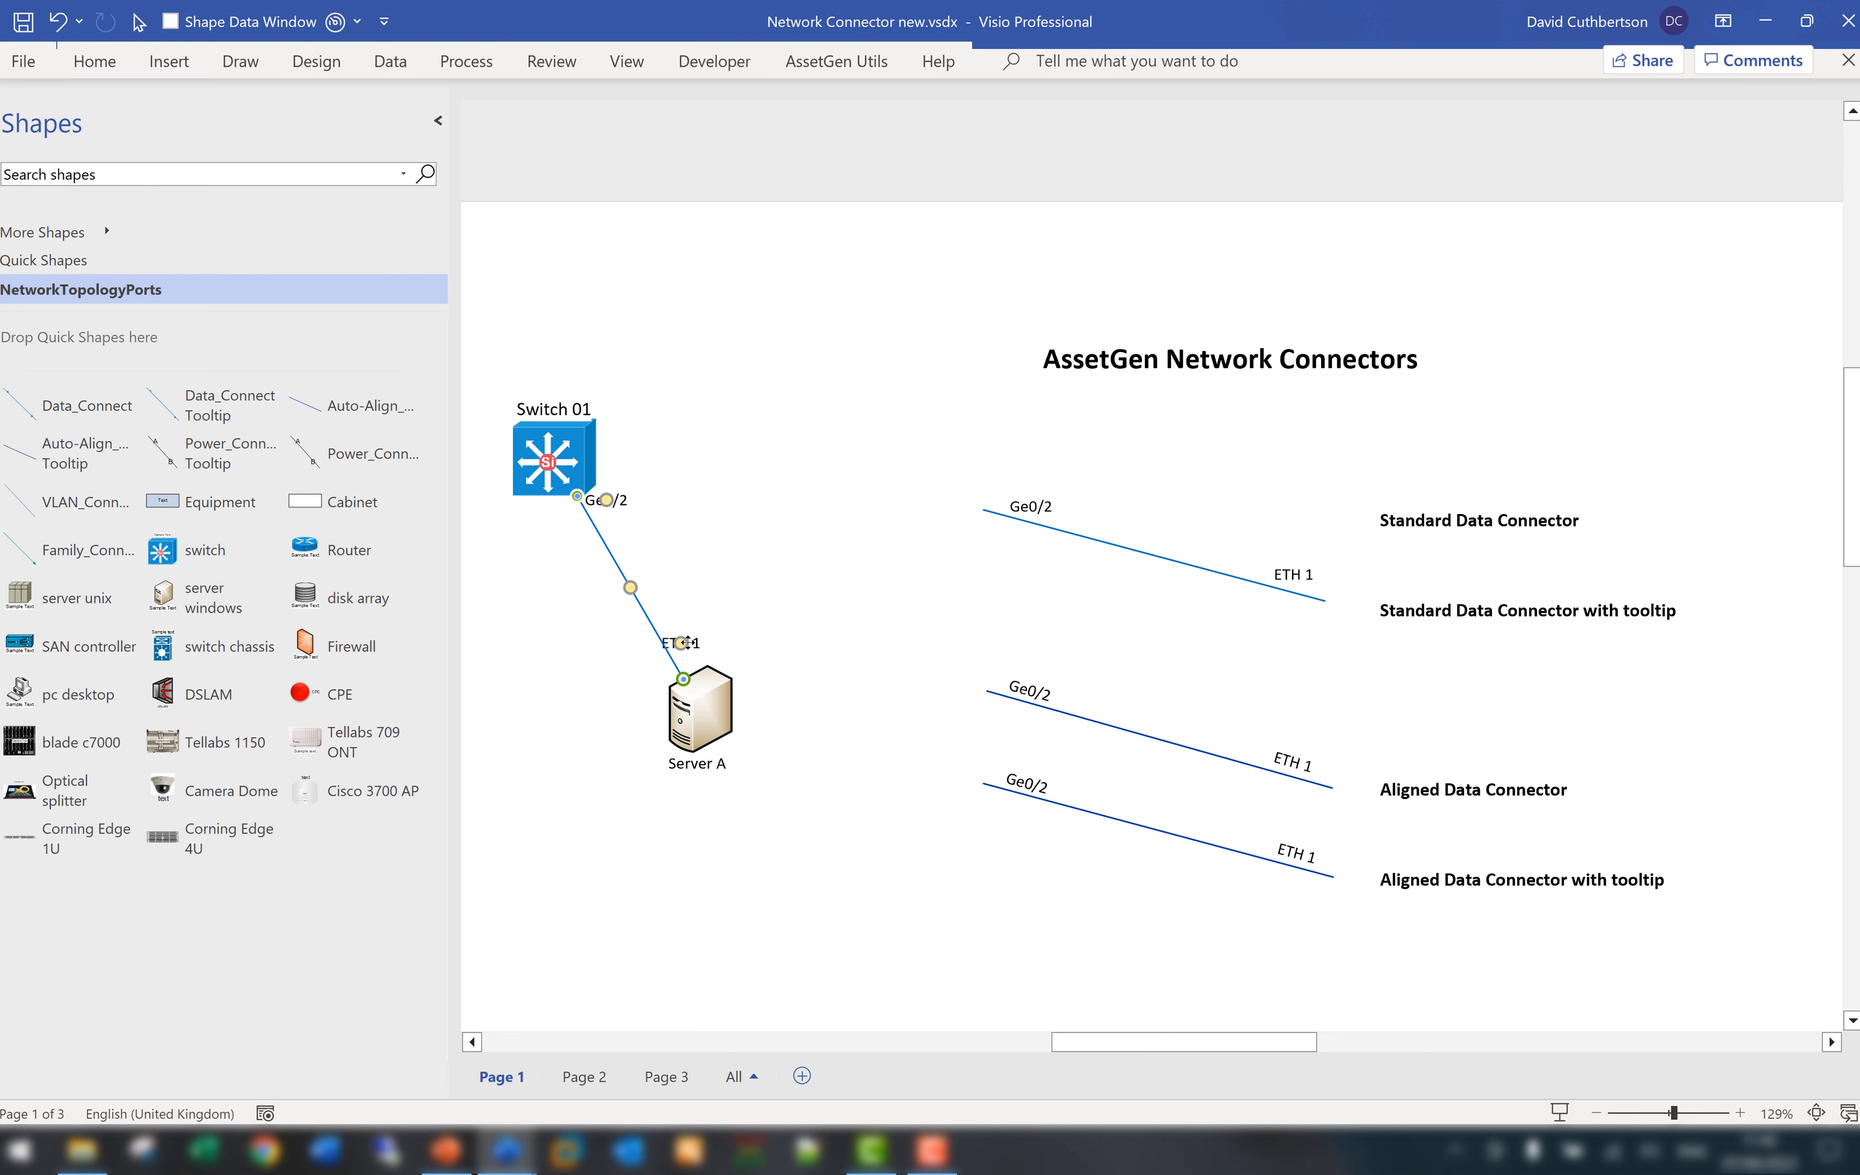
{"action": "left_click_drag", "start_coordinate": [687, 642], "coordinate": [694, 636]}
{"action": "left_click_drag", "start_coordinate": [607, 499], "coordinate": [616, 521]}
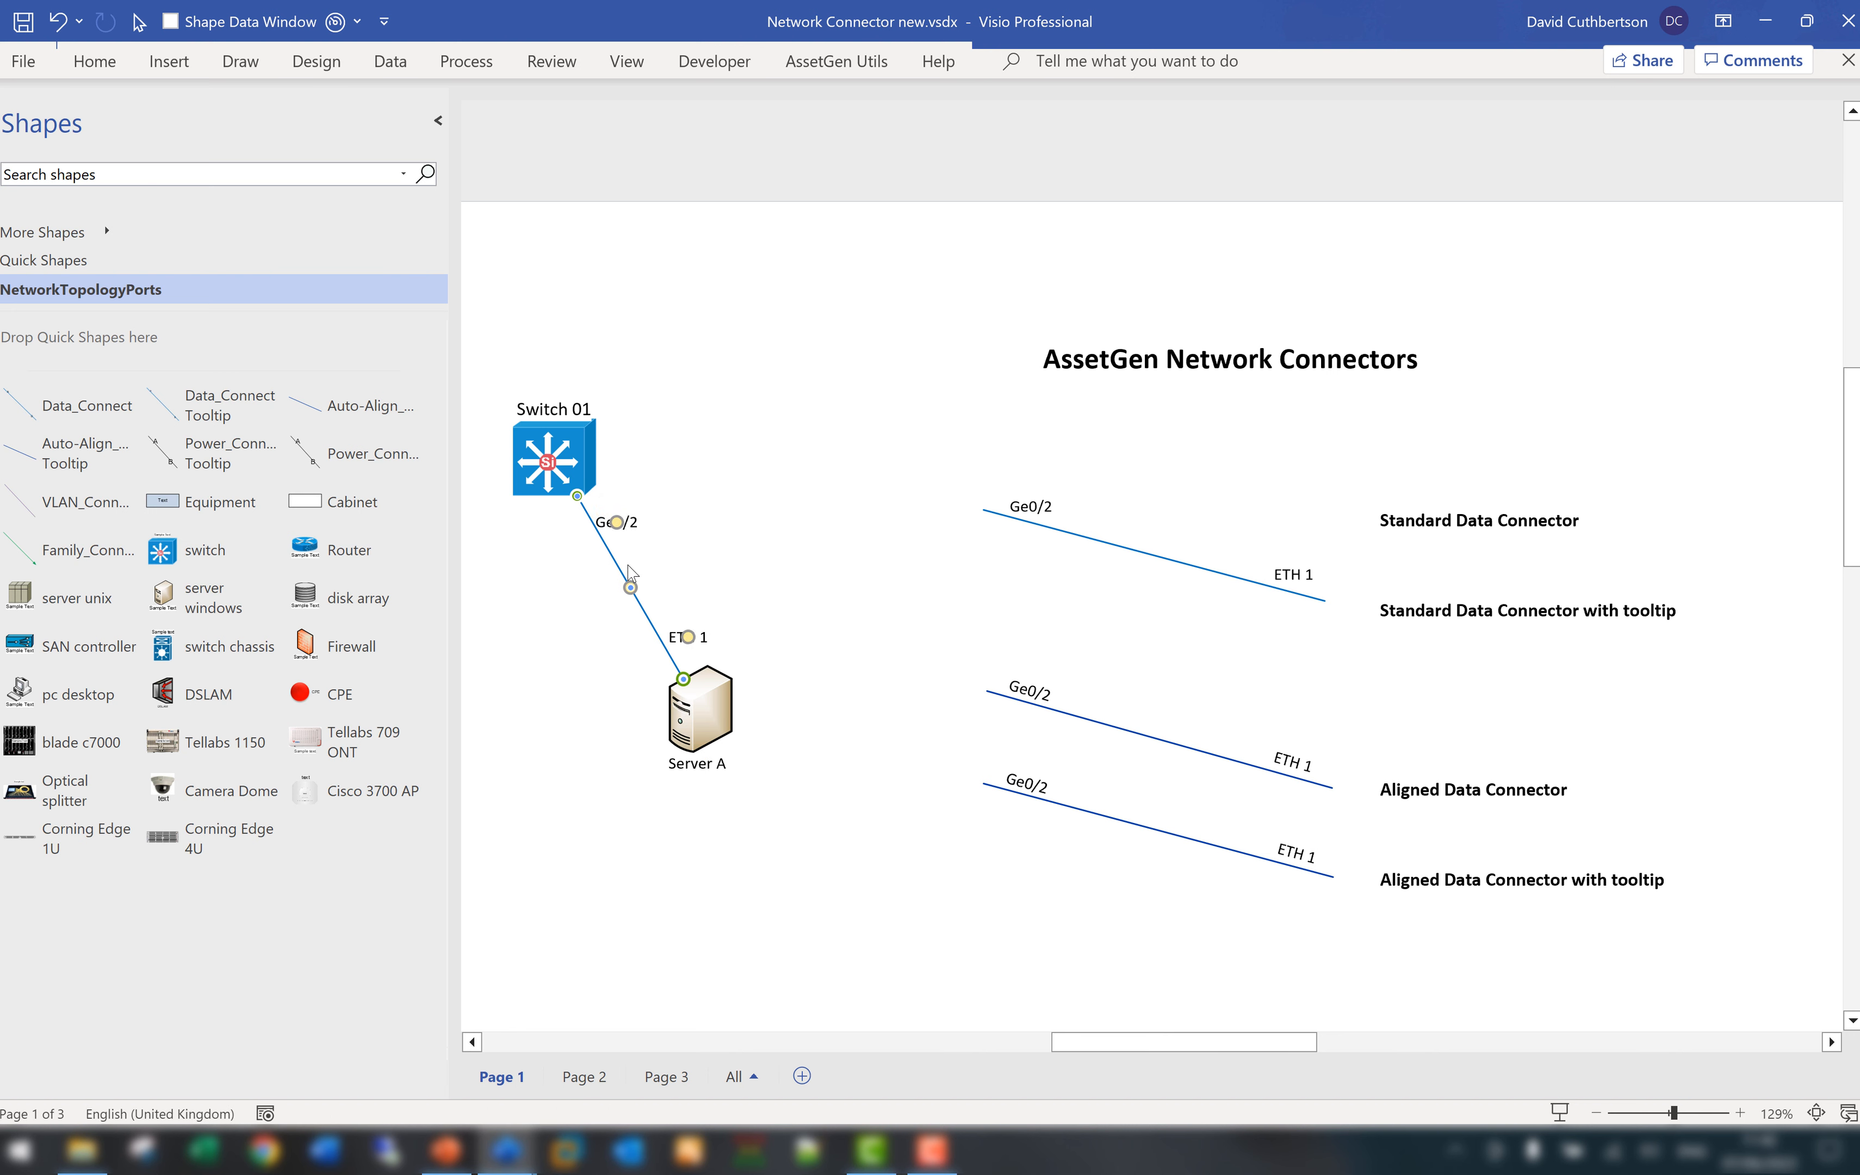
{"action": "left_click", "coordinate": [901, 526]}
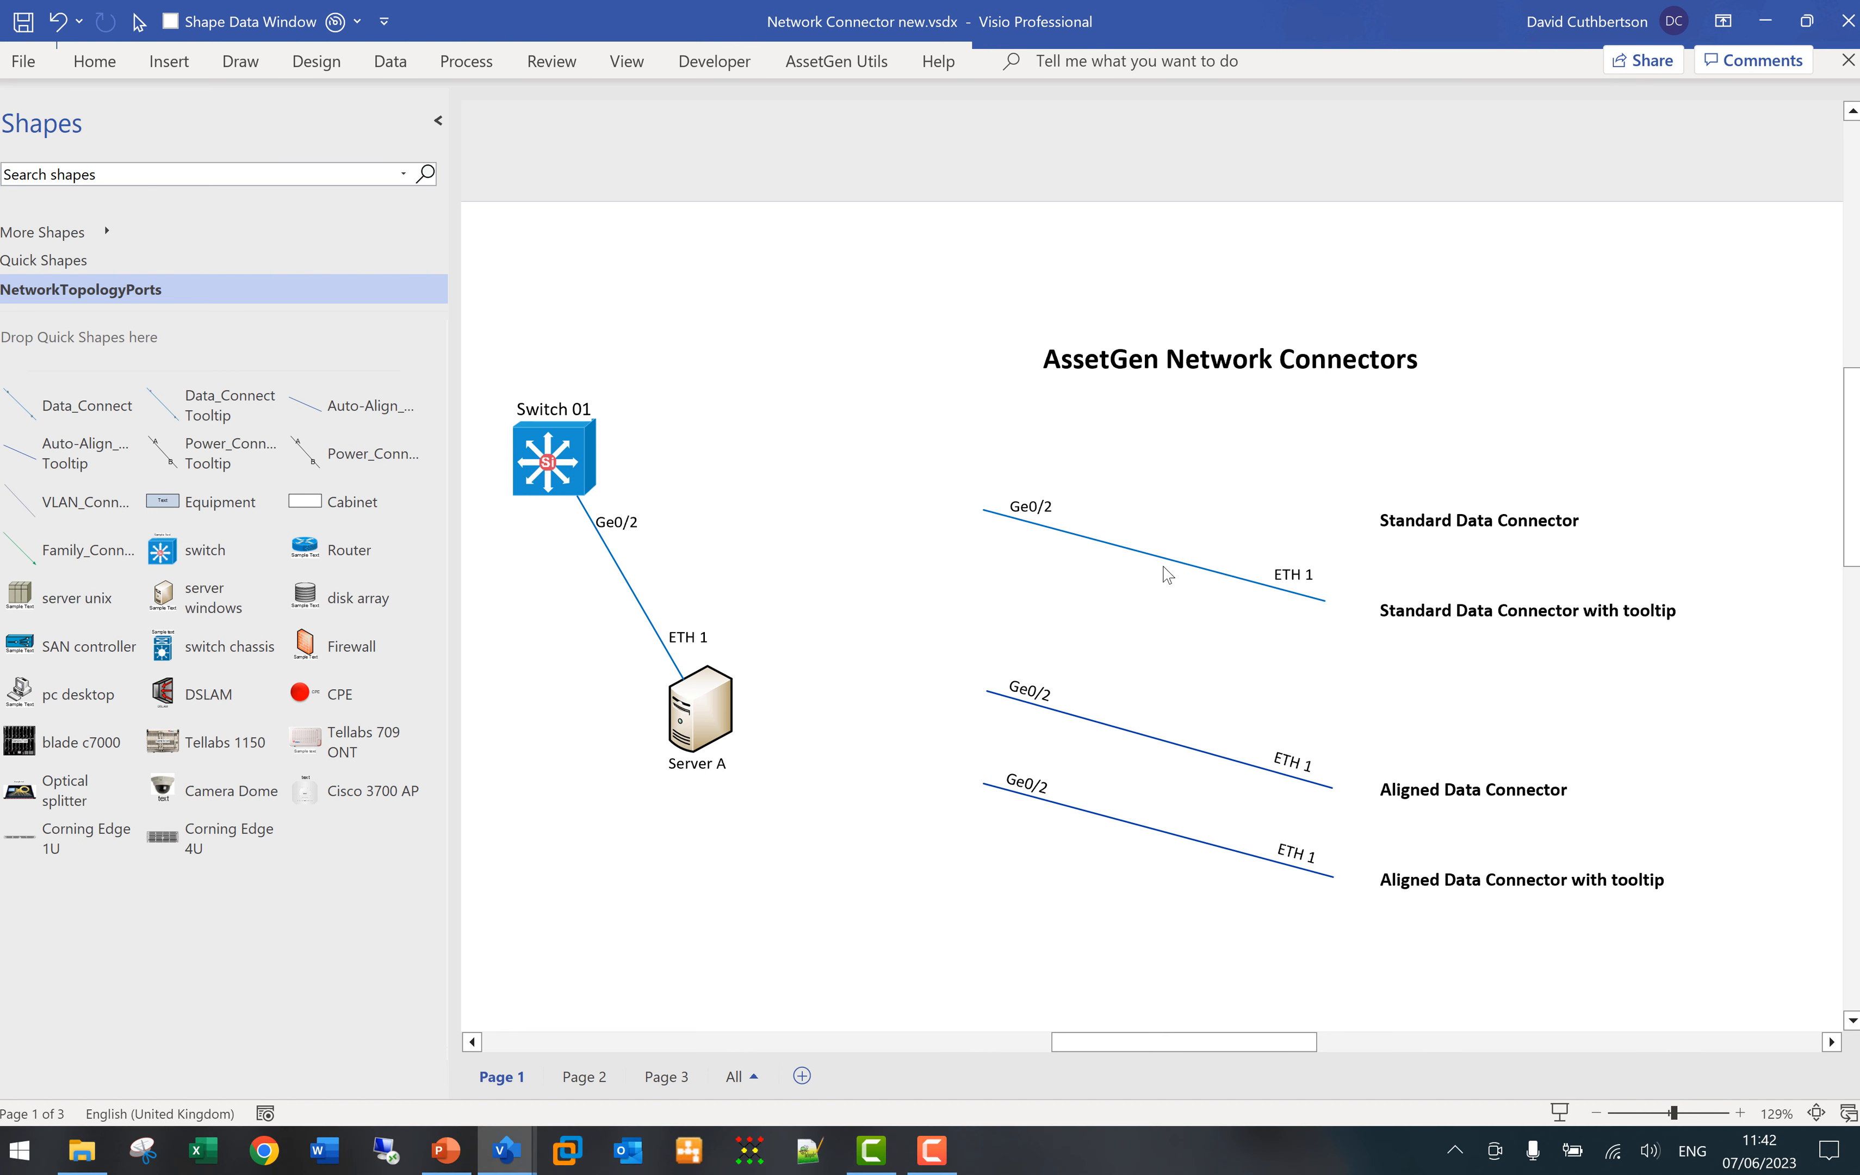
- Move the Aligned Data Connector's end points so its line slopes upward, and change all connector labels to IP Address
{"action": "mouse_move", "coordinate": [1164, 559]}
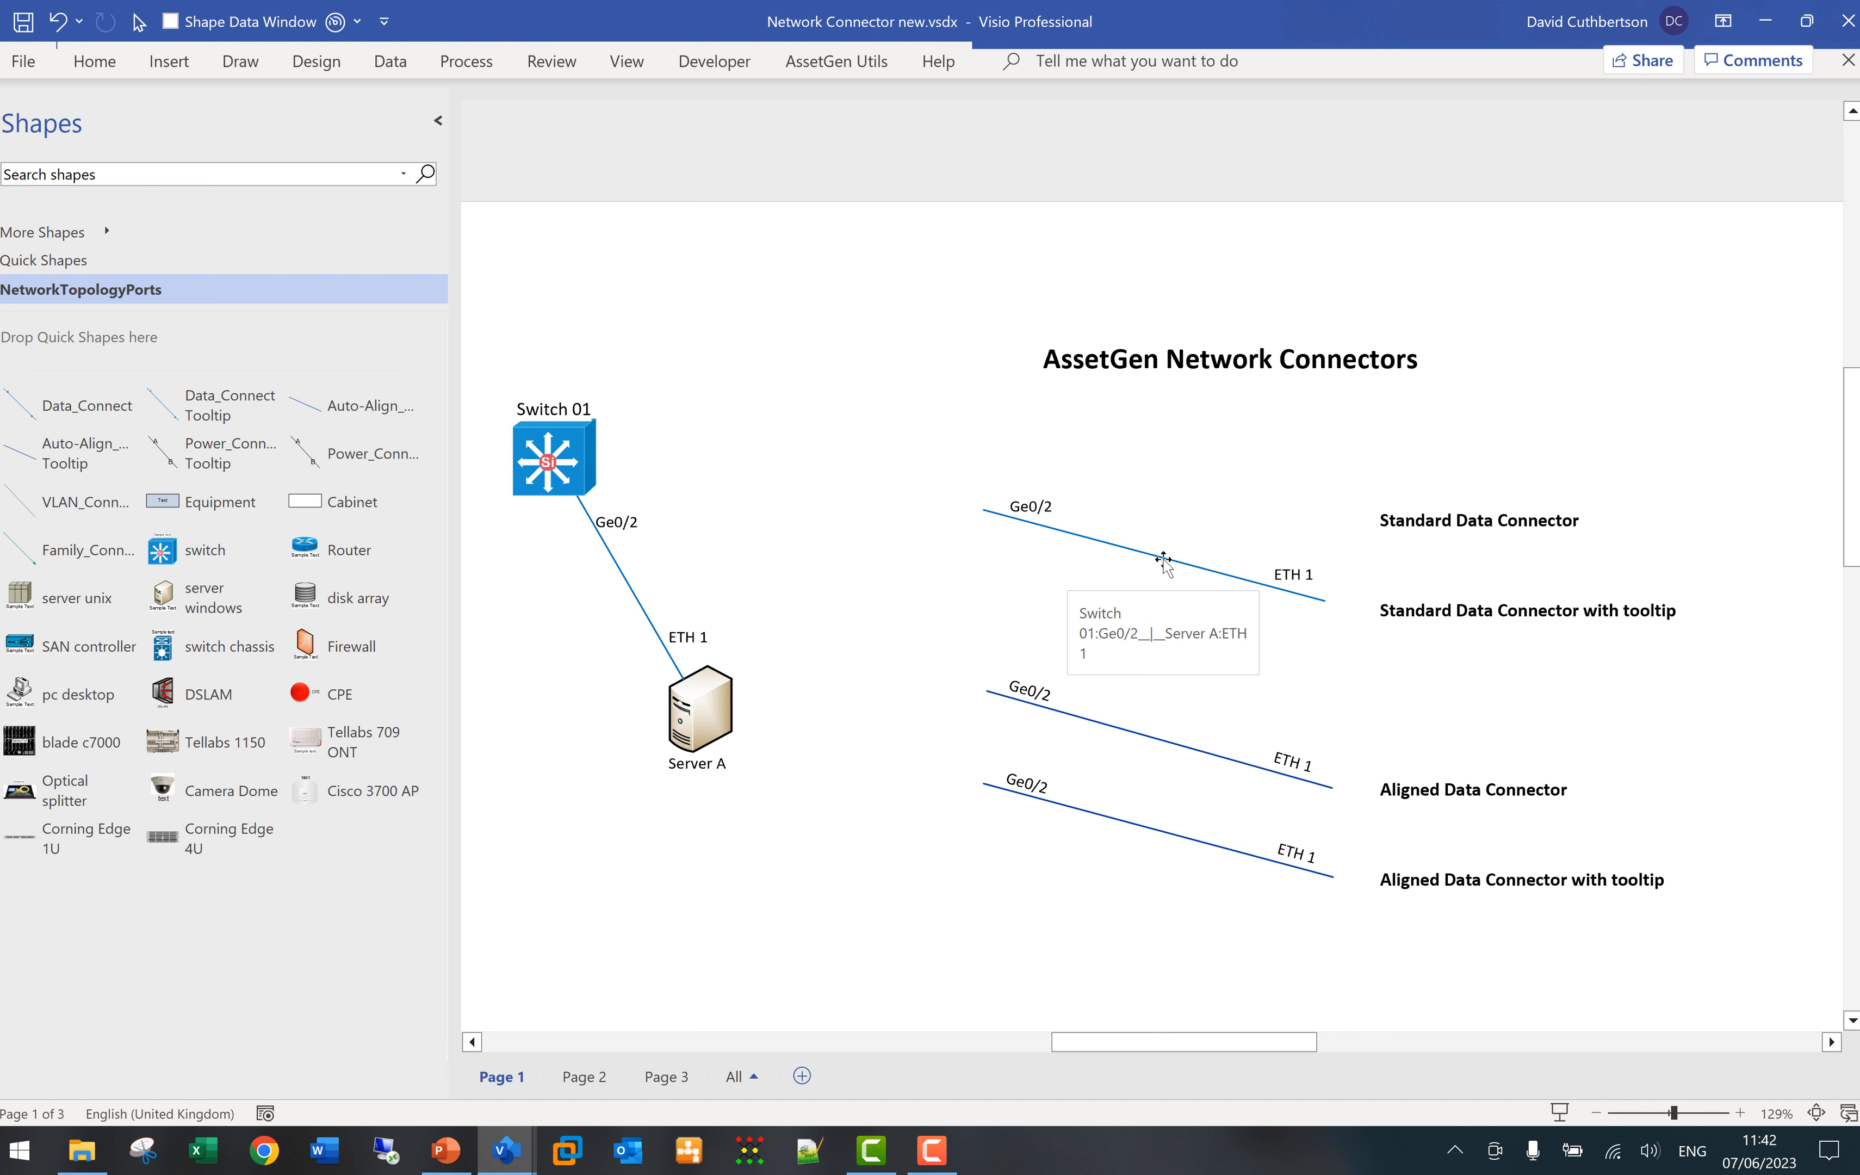
{"action": "left_click", "coordinate": [1181, 750]}
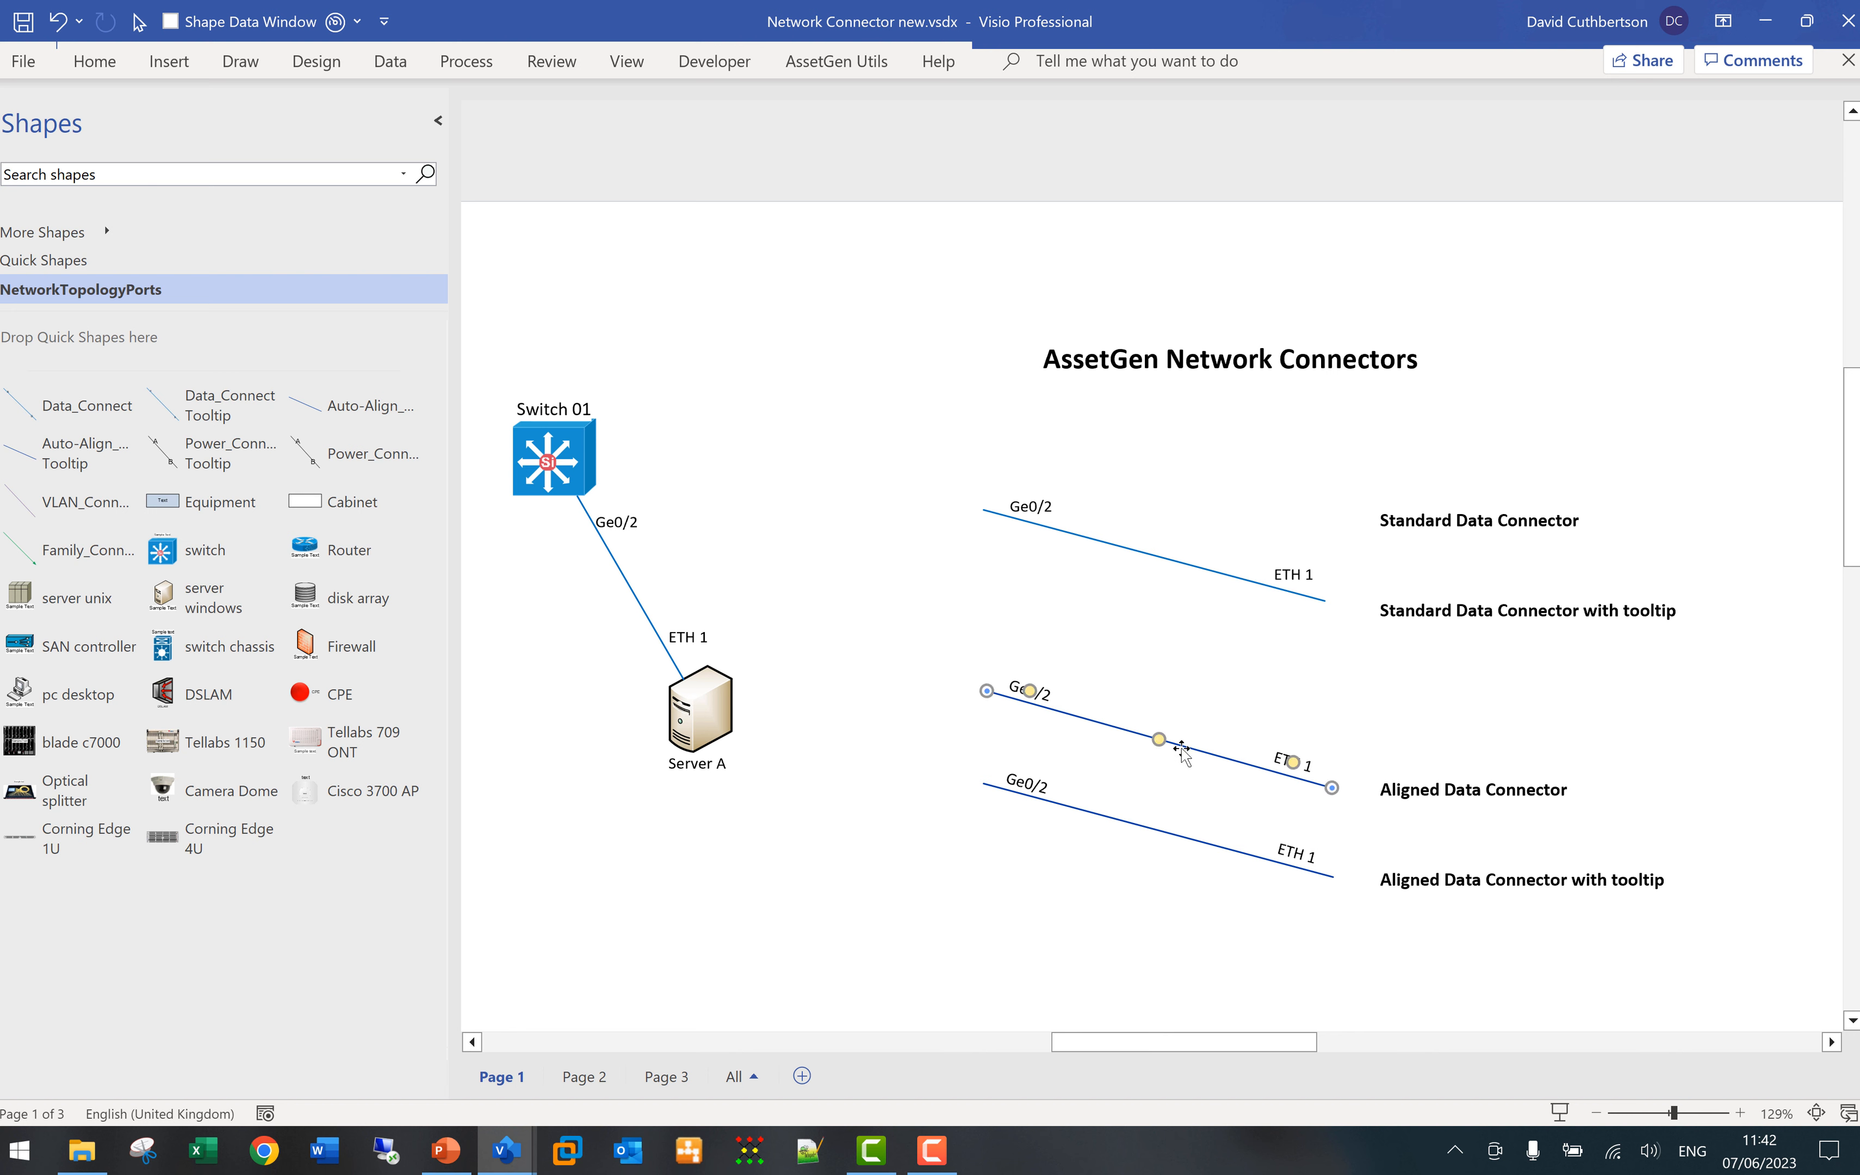
{"action": "mouse_move", "coordinate": [985, 691]}
{"action": "left_mouse_down"}
{"action": "mouse_move", "coordinate": [1123, 582]}
{"action": "mouse_move", "coordinate": [1034, 720]}
{"action": "mouse_move", "coordinate": [981, 691]}
{"action": "left_mouse_up"}
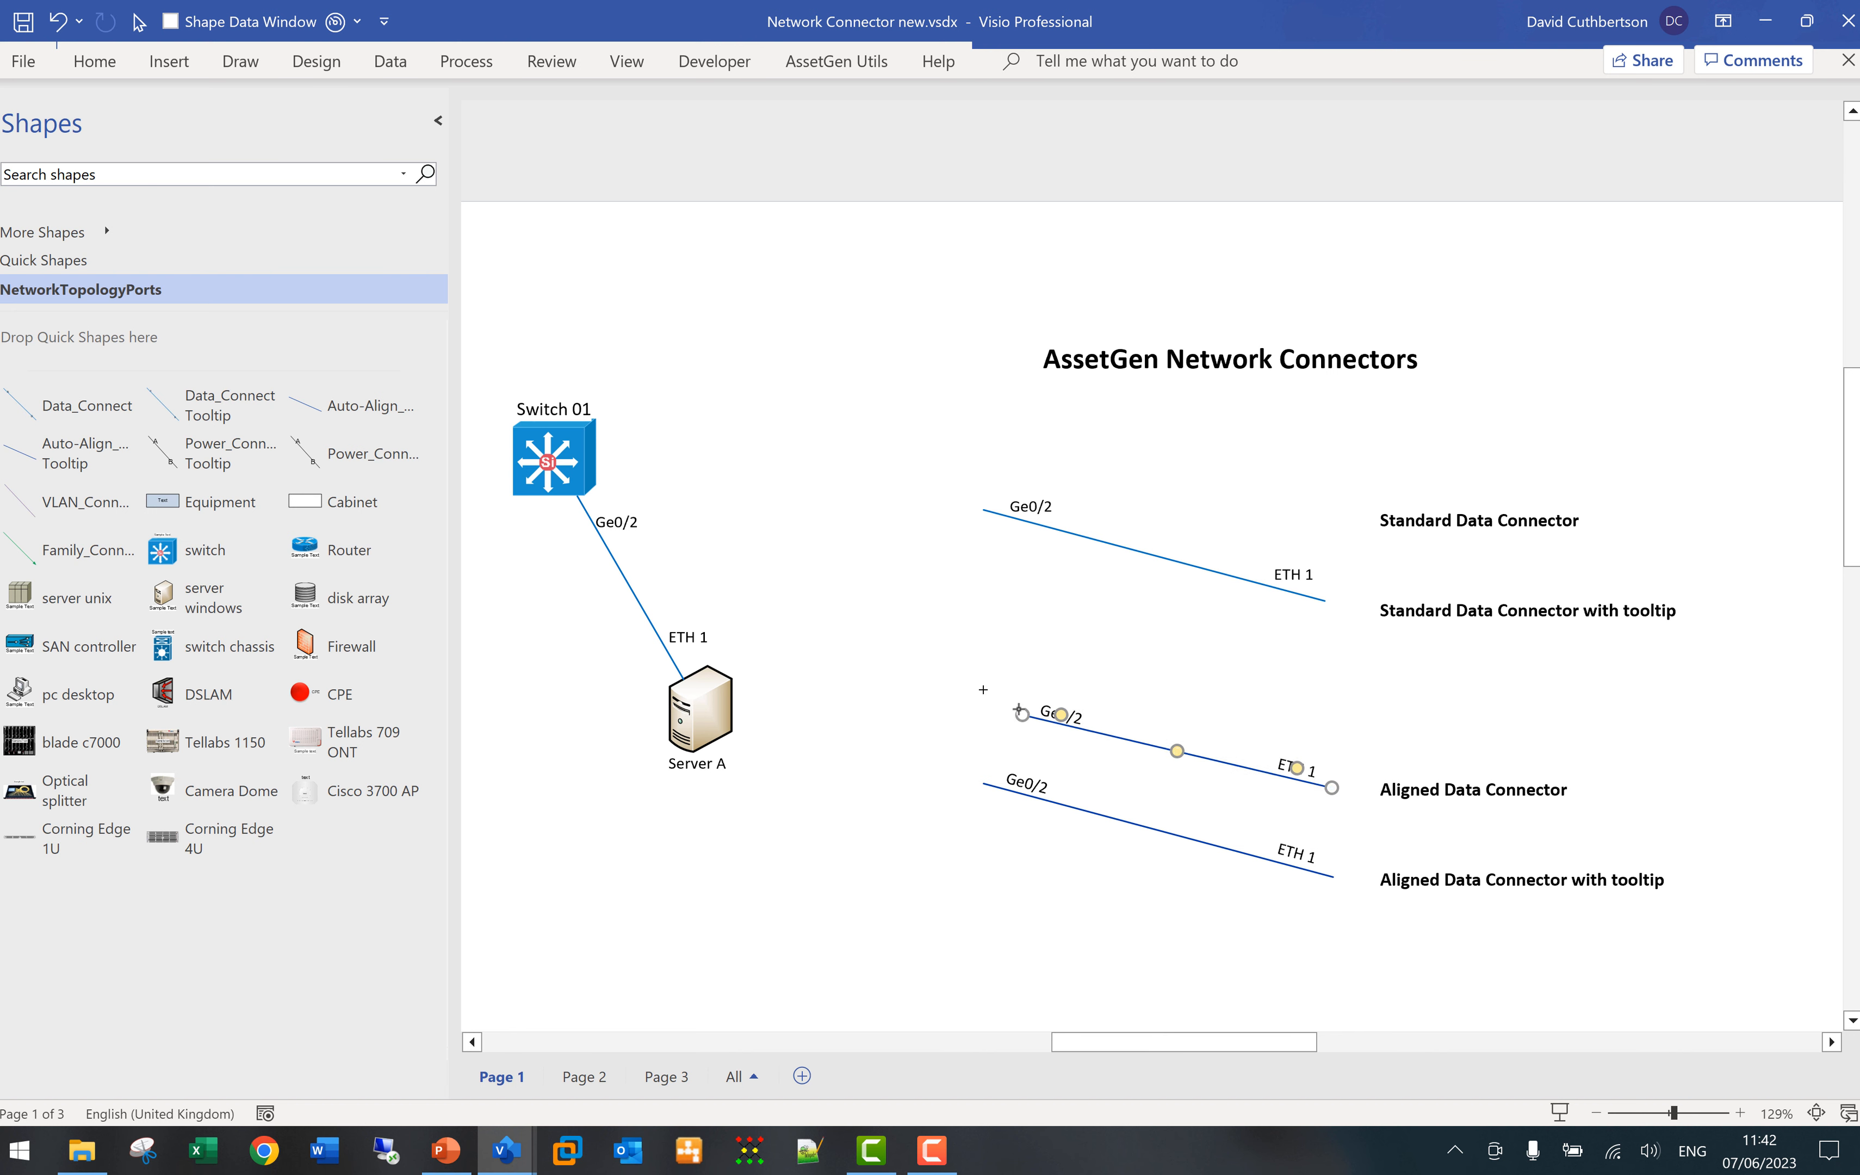
{"action": "left_click_drag", "start_coordinate": [1331, 784], "coordinate": [1178, 594]}
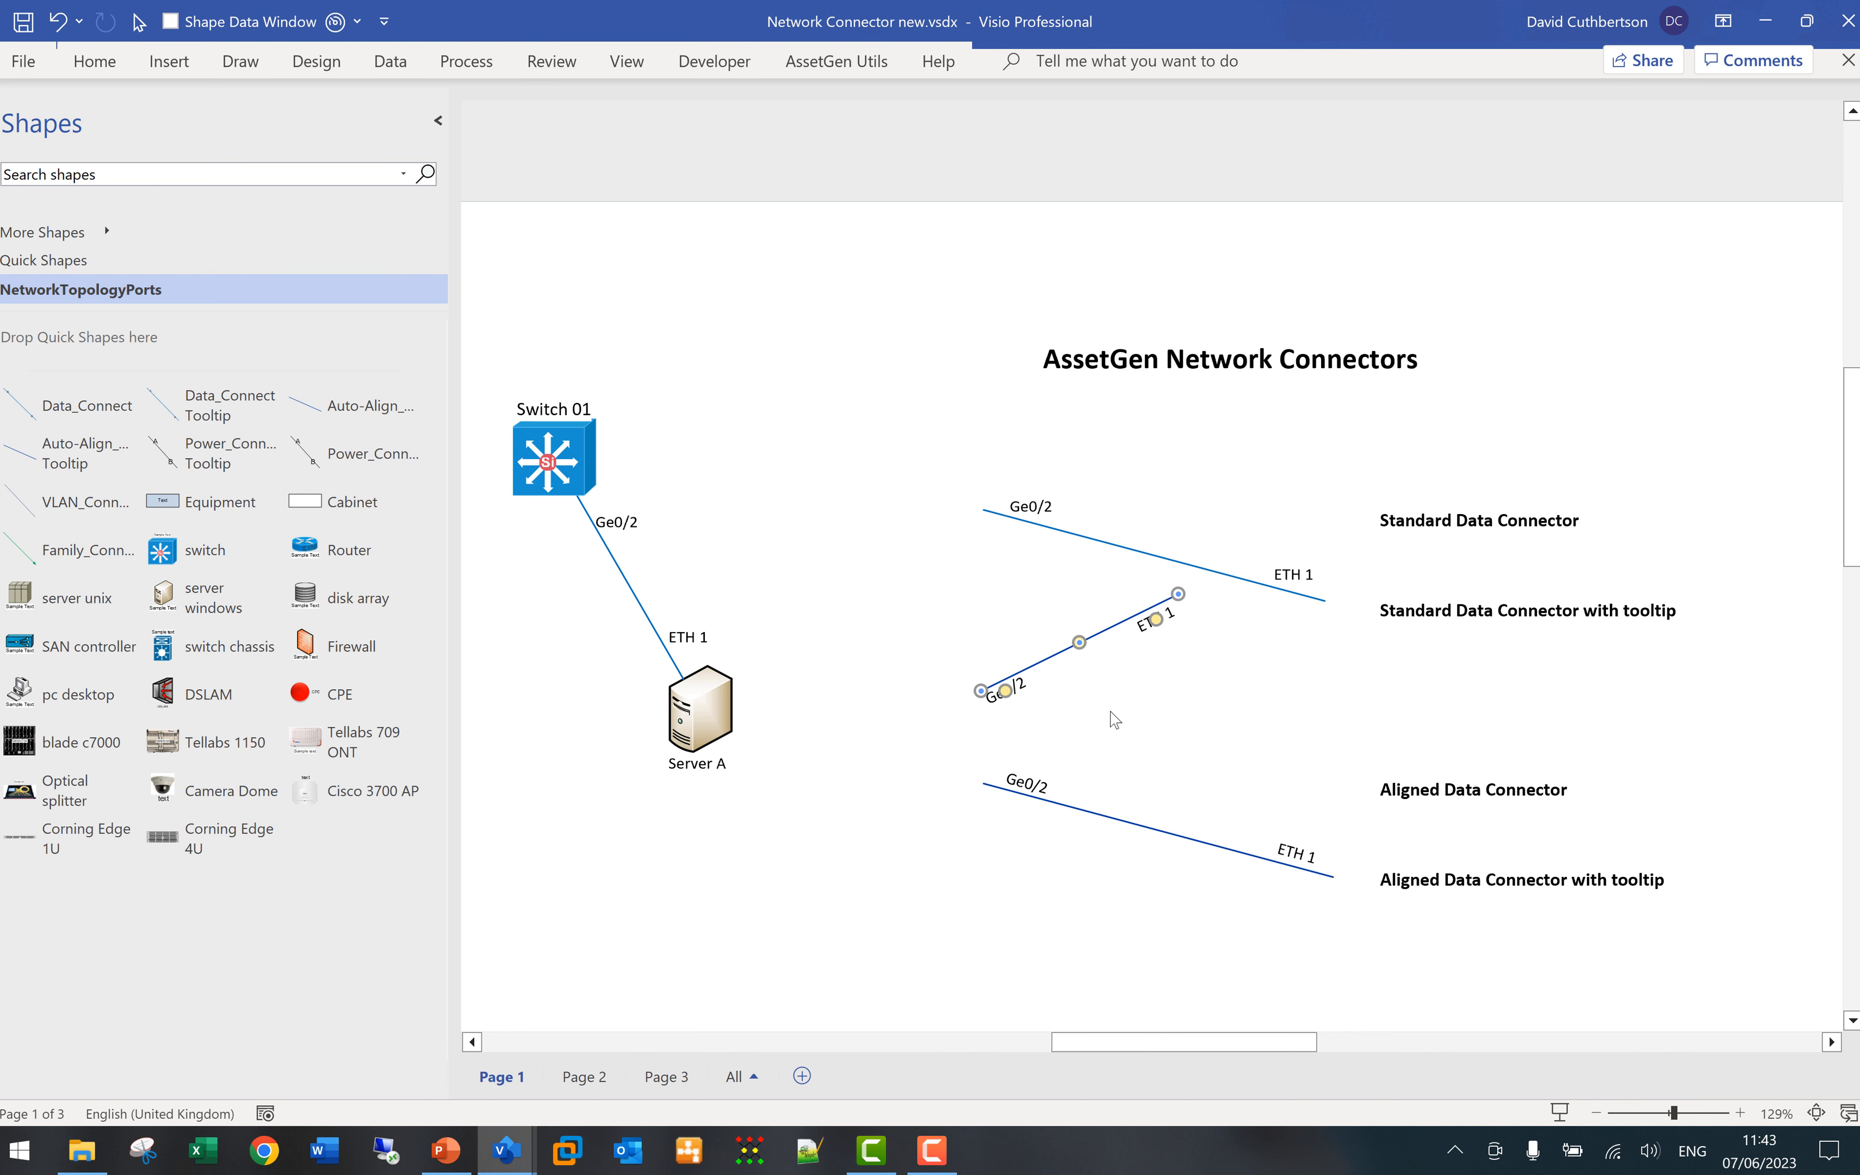
{"action": "right_click", "coordinate": [1066, 655]}
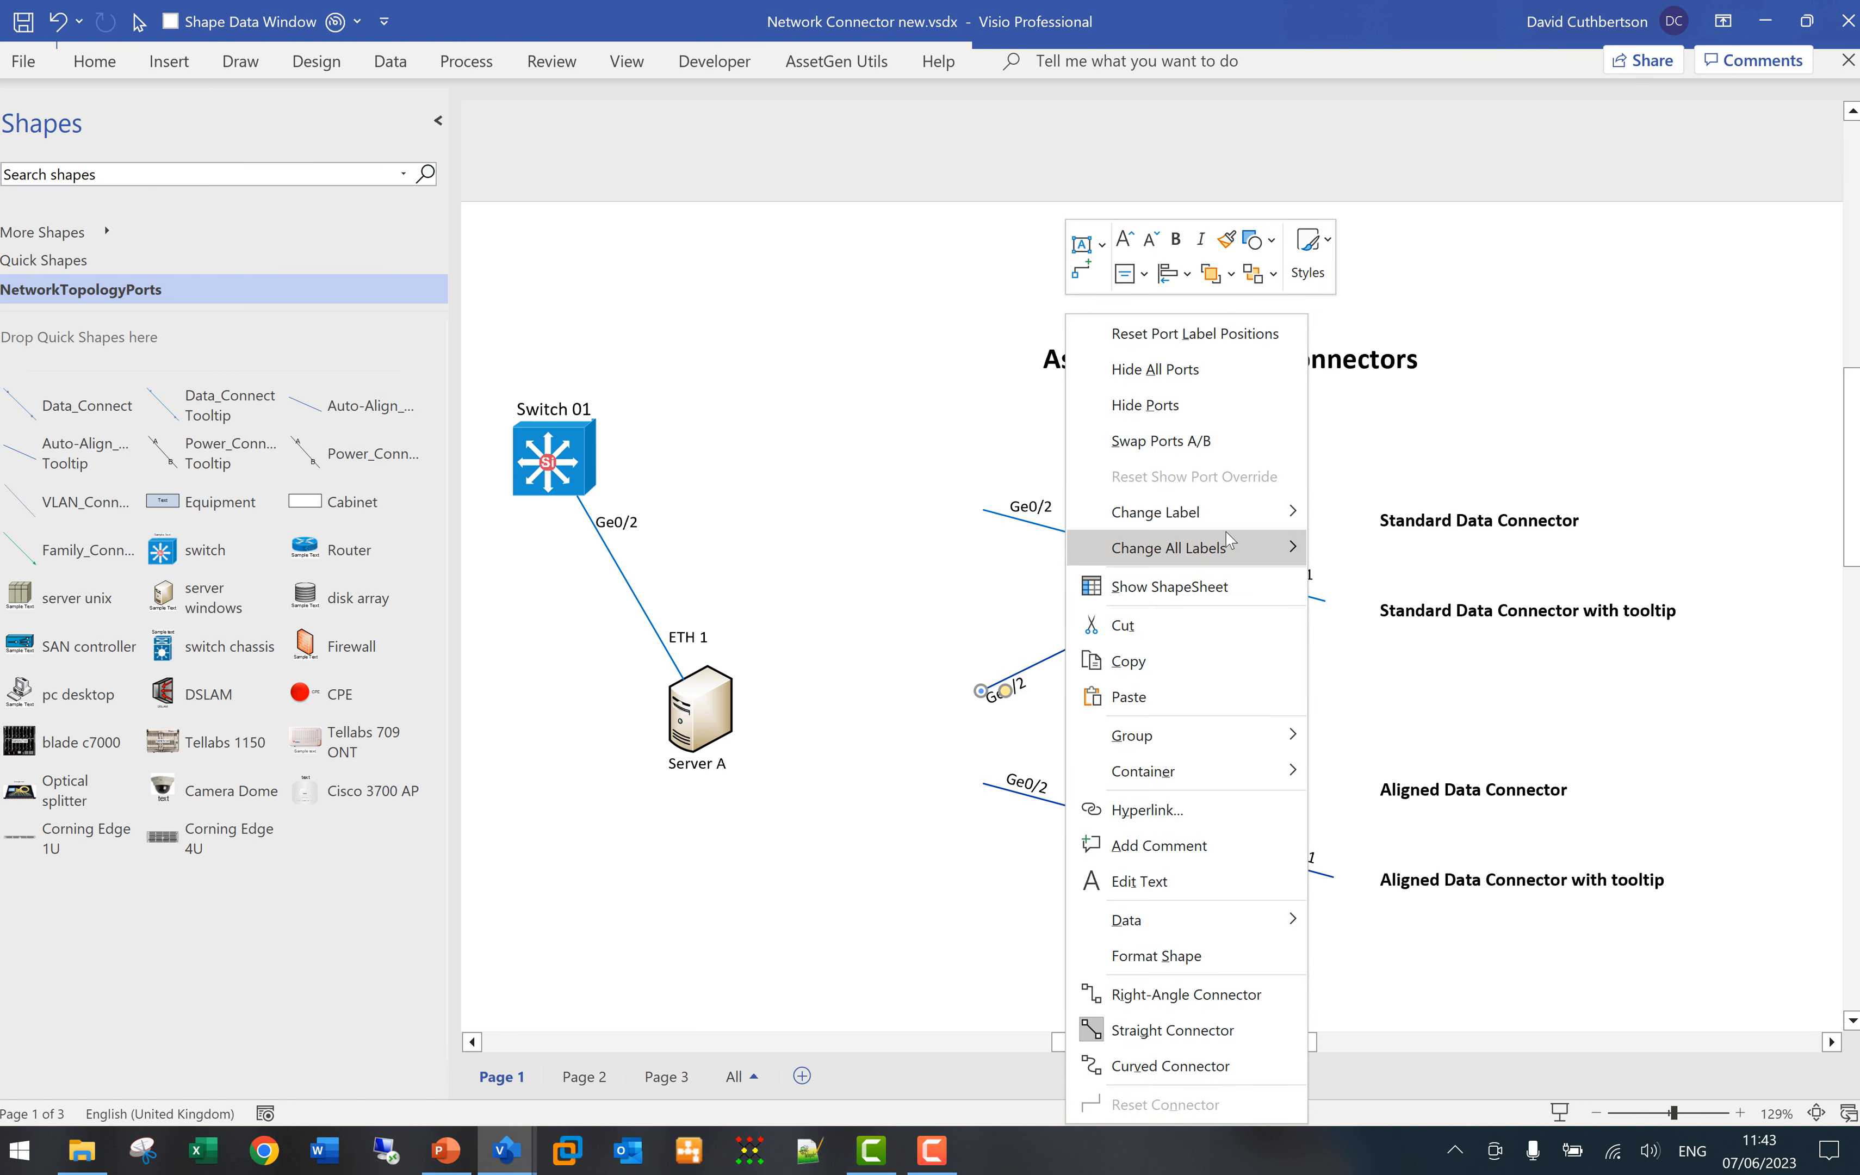
{"action": "left_click", "coordinate": [1363, 622]}
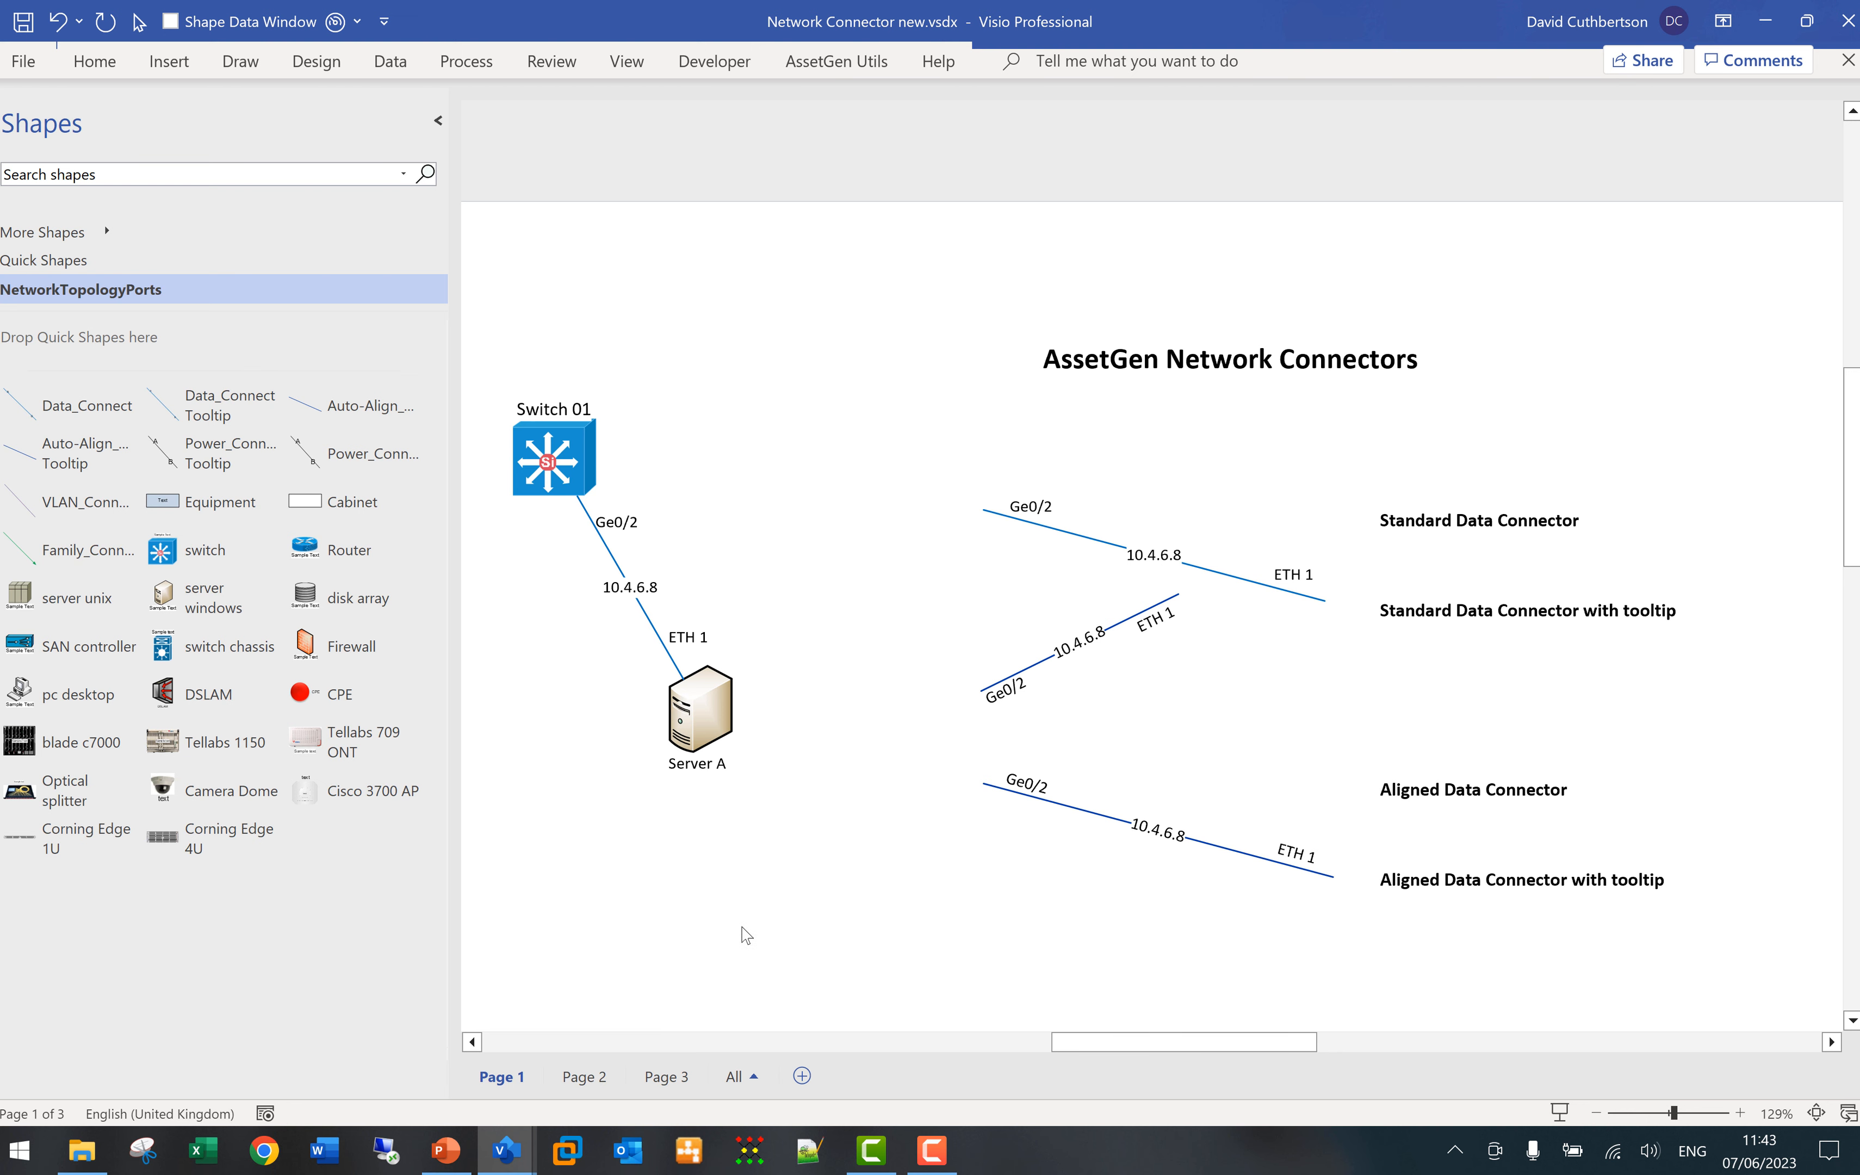
- Go to Page 2 and display the External Data window
{"action": "left_click", "coordinate": [585, 1077]}
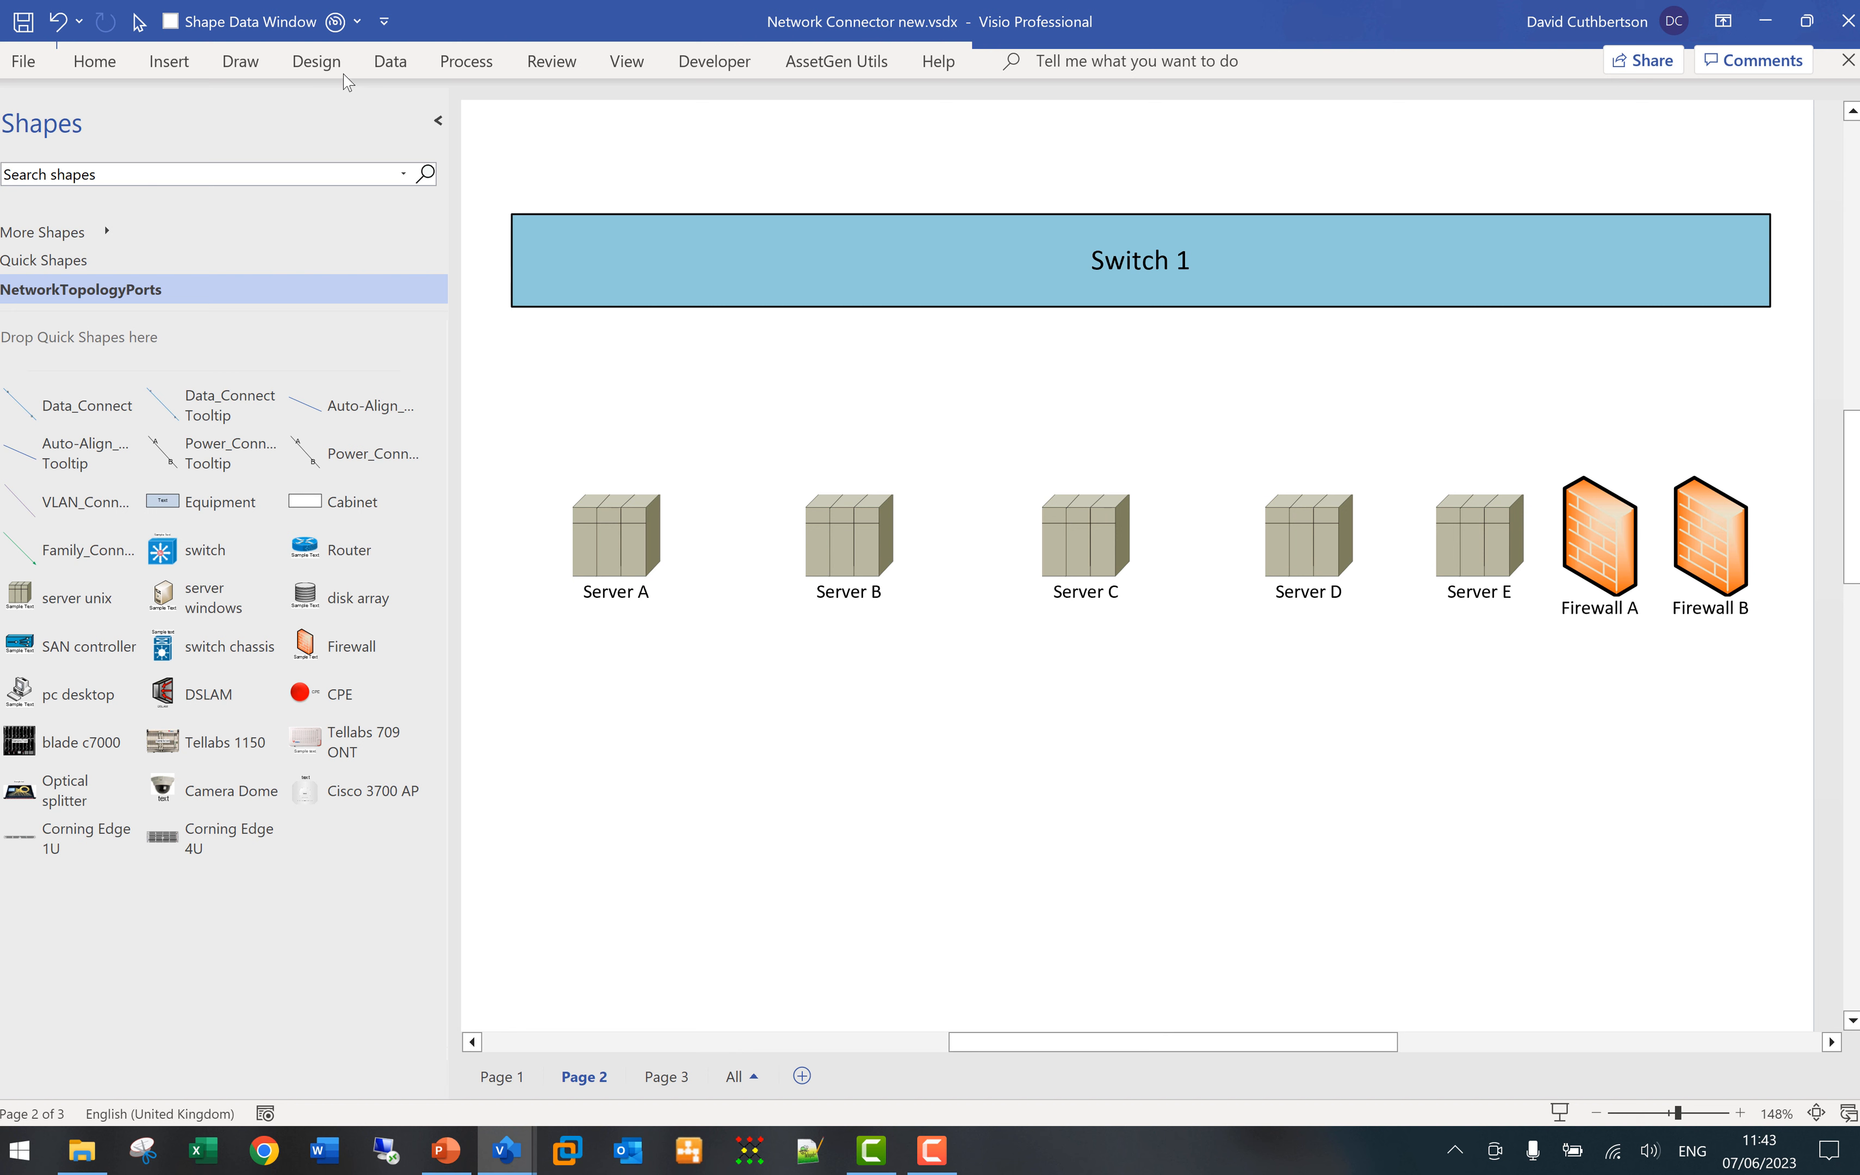
{"action": "left_click", "coordinate": [390, 59]}
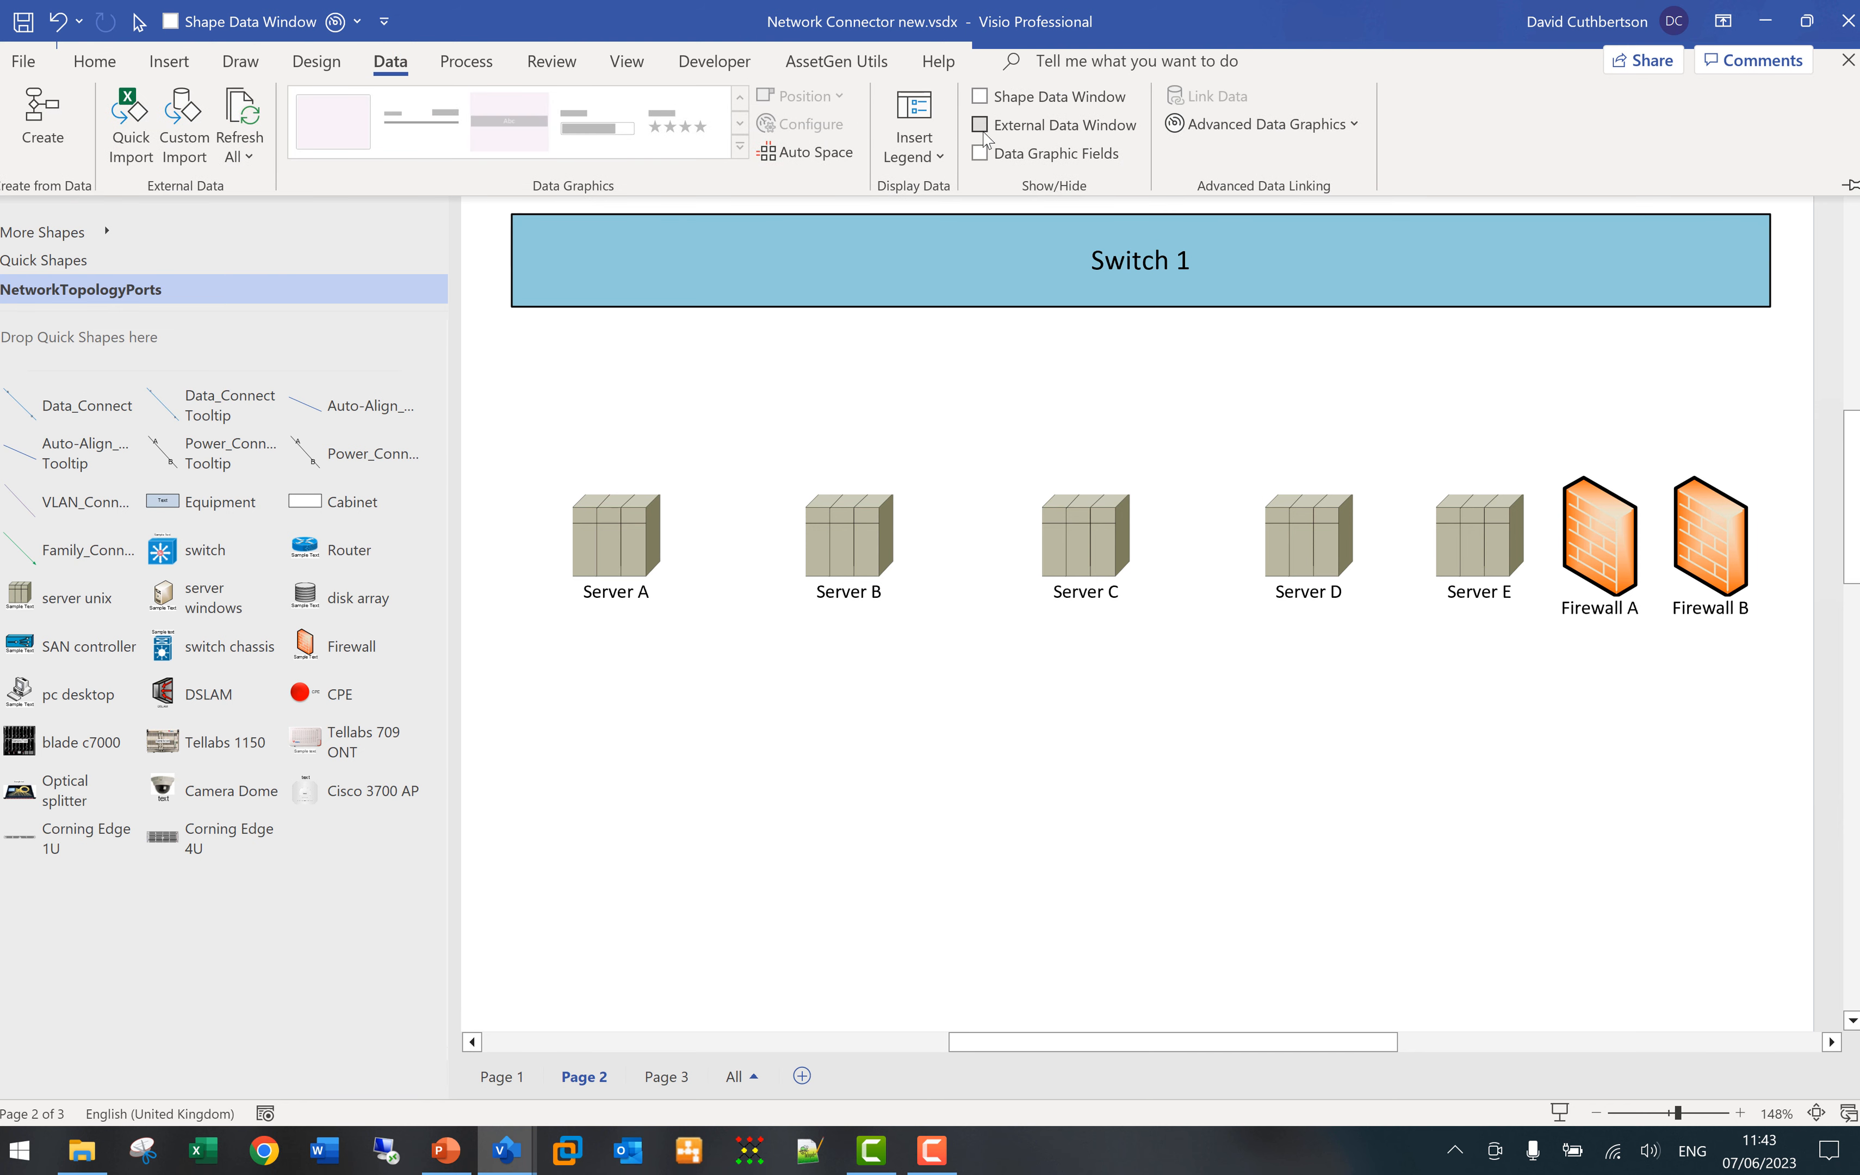
{"action": "left_click", "coordinate": [981, 124]}
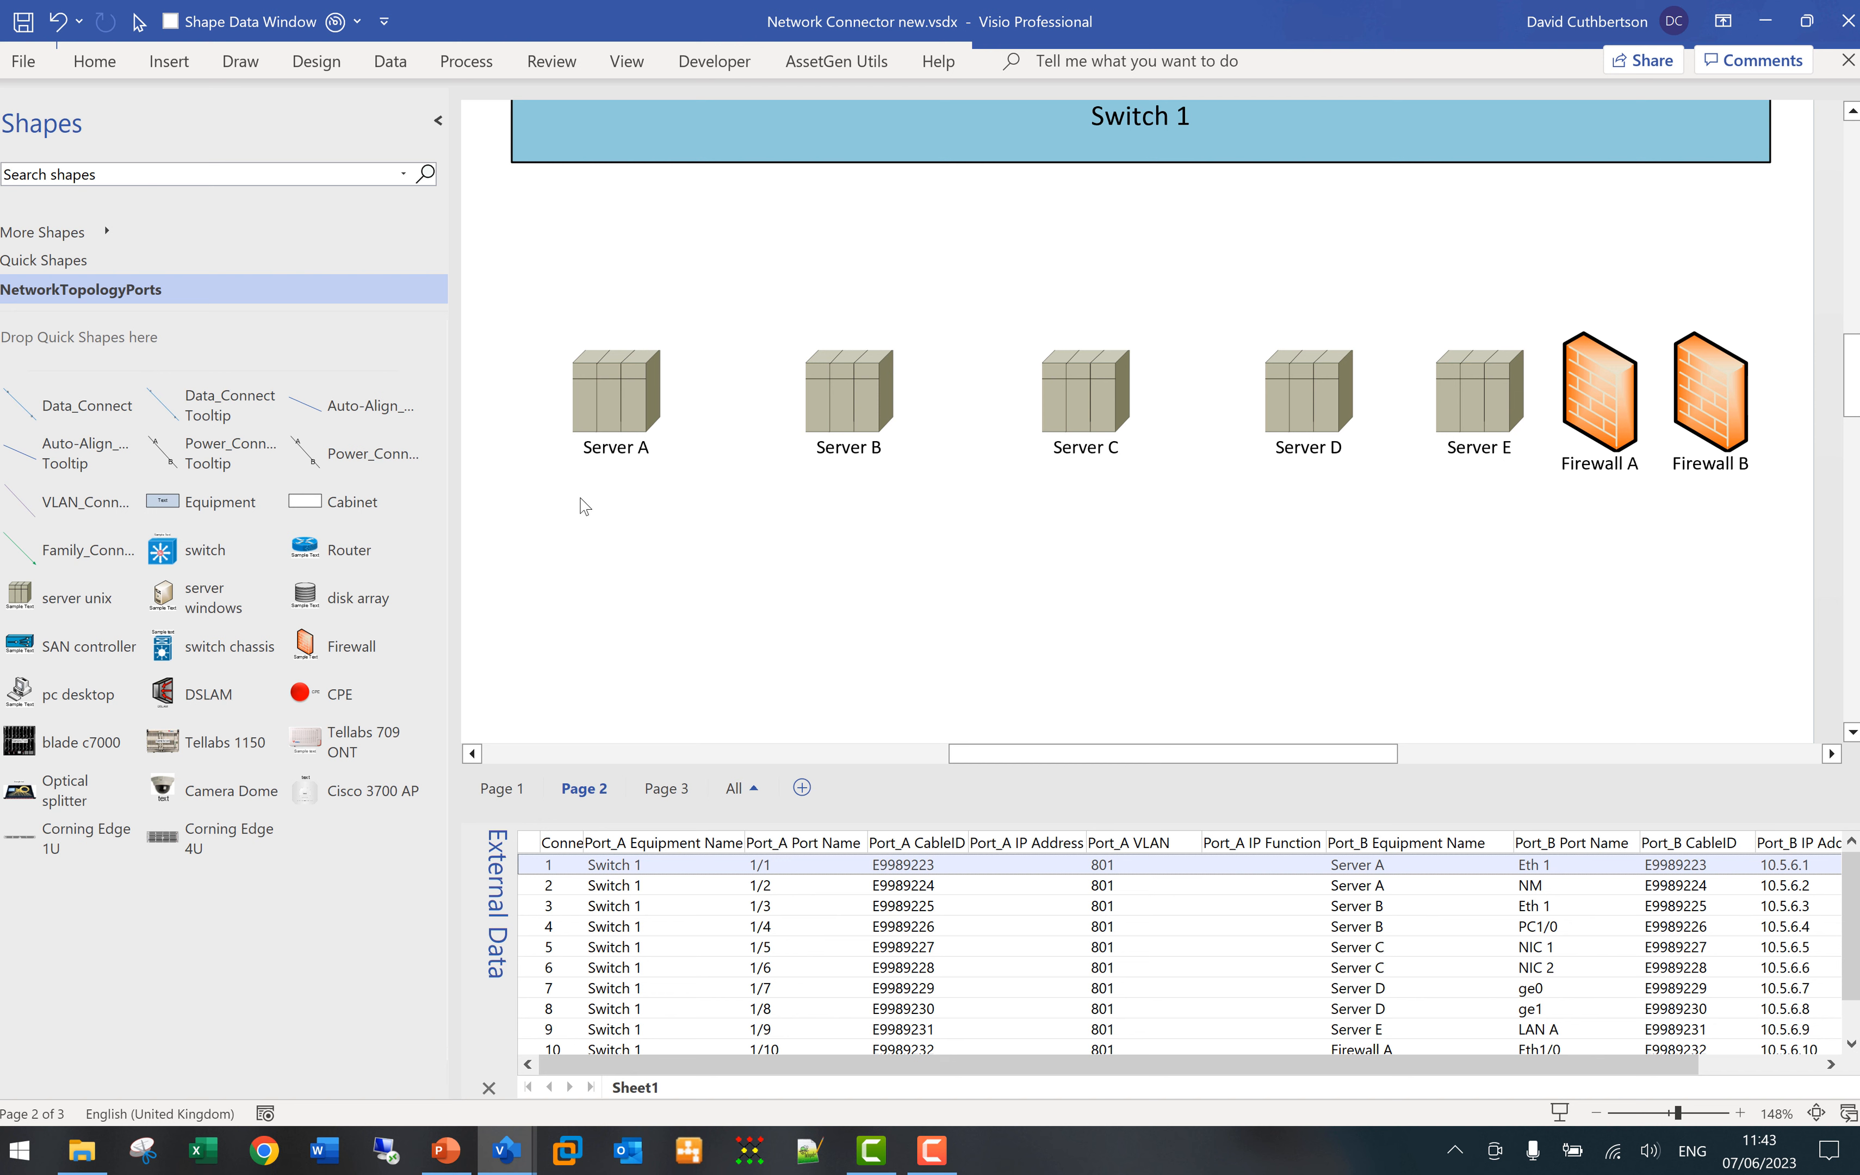
- Place Data_Connect Tooltip connectors linked to all 11 external data rows above Server A, and close the External Data window
{"action": "left_click", "coordinate": [231, 419]}
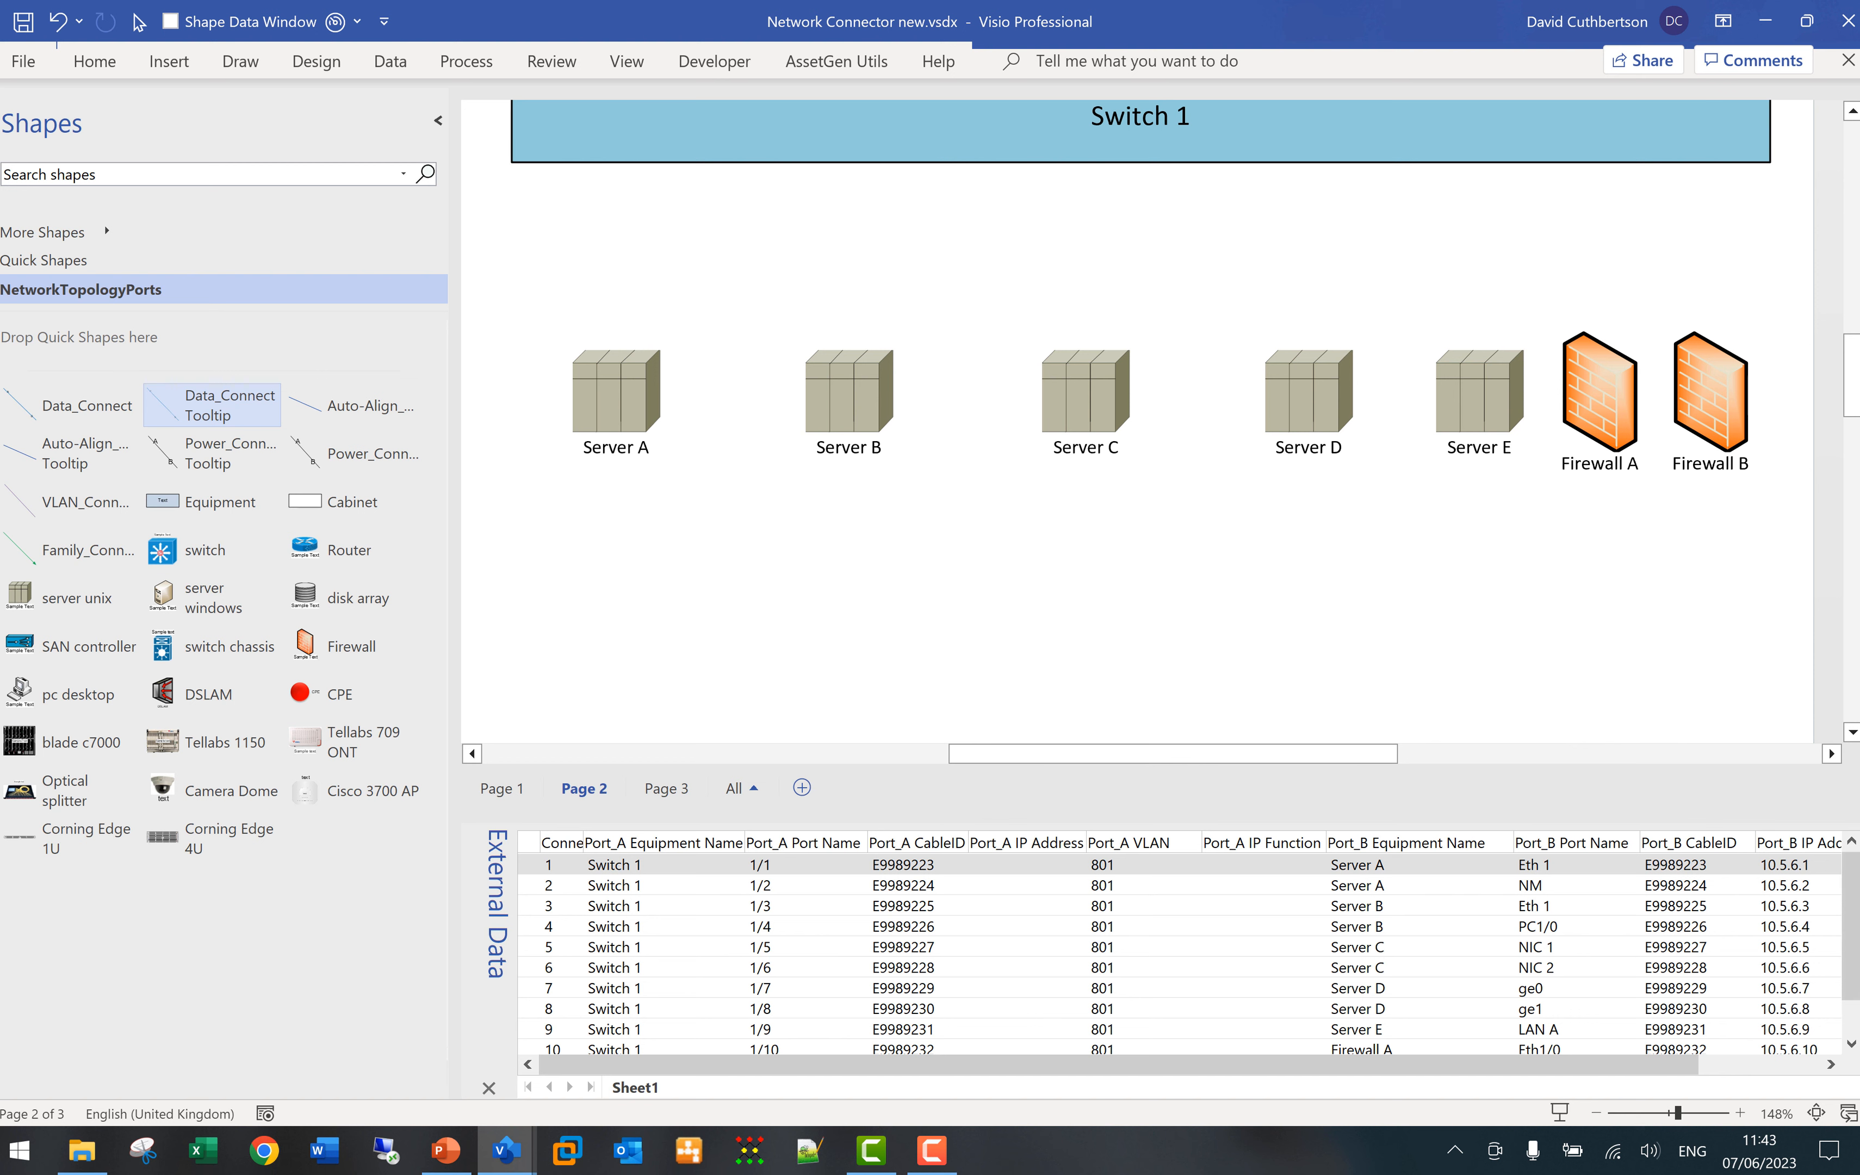
{"action": "scroll", "coordinate": [1244, 971], "scroll_direction": "down", "scroll_amount": 1}
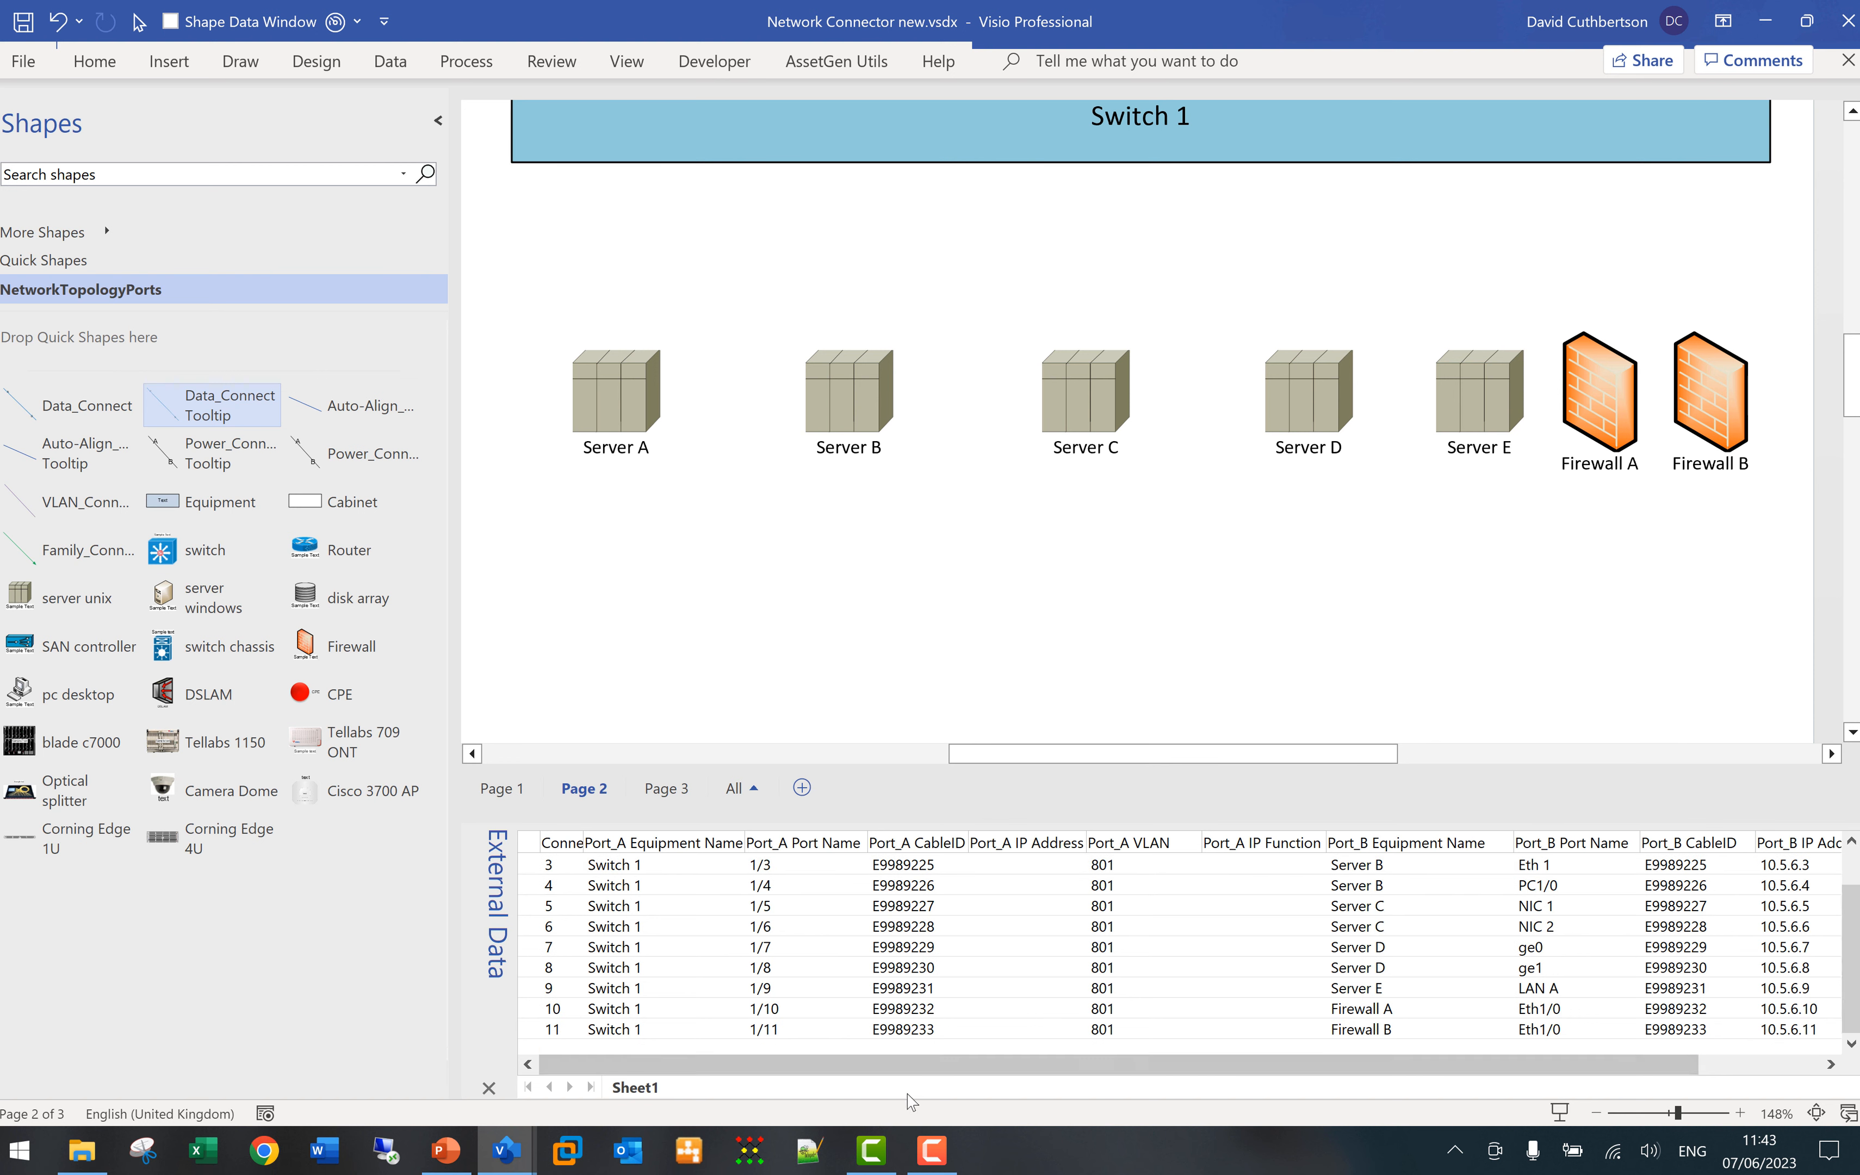
{"action": "left_click", "coordinate": [693, 1028], "text": "shift"}
{"action": "left_click_drag", "start_coordinate": [703, 1009], "coordinate": [664, 289]}
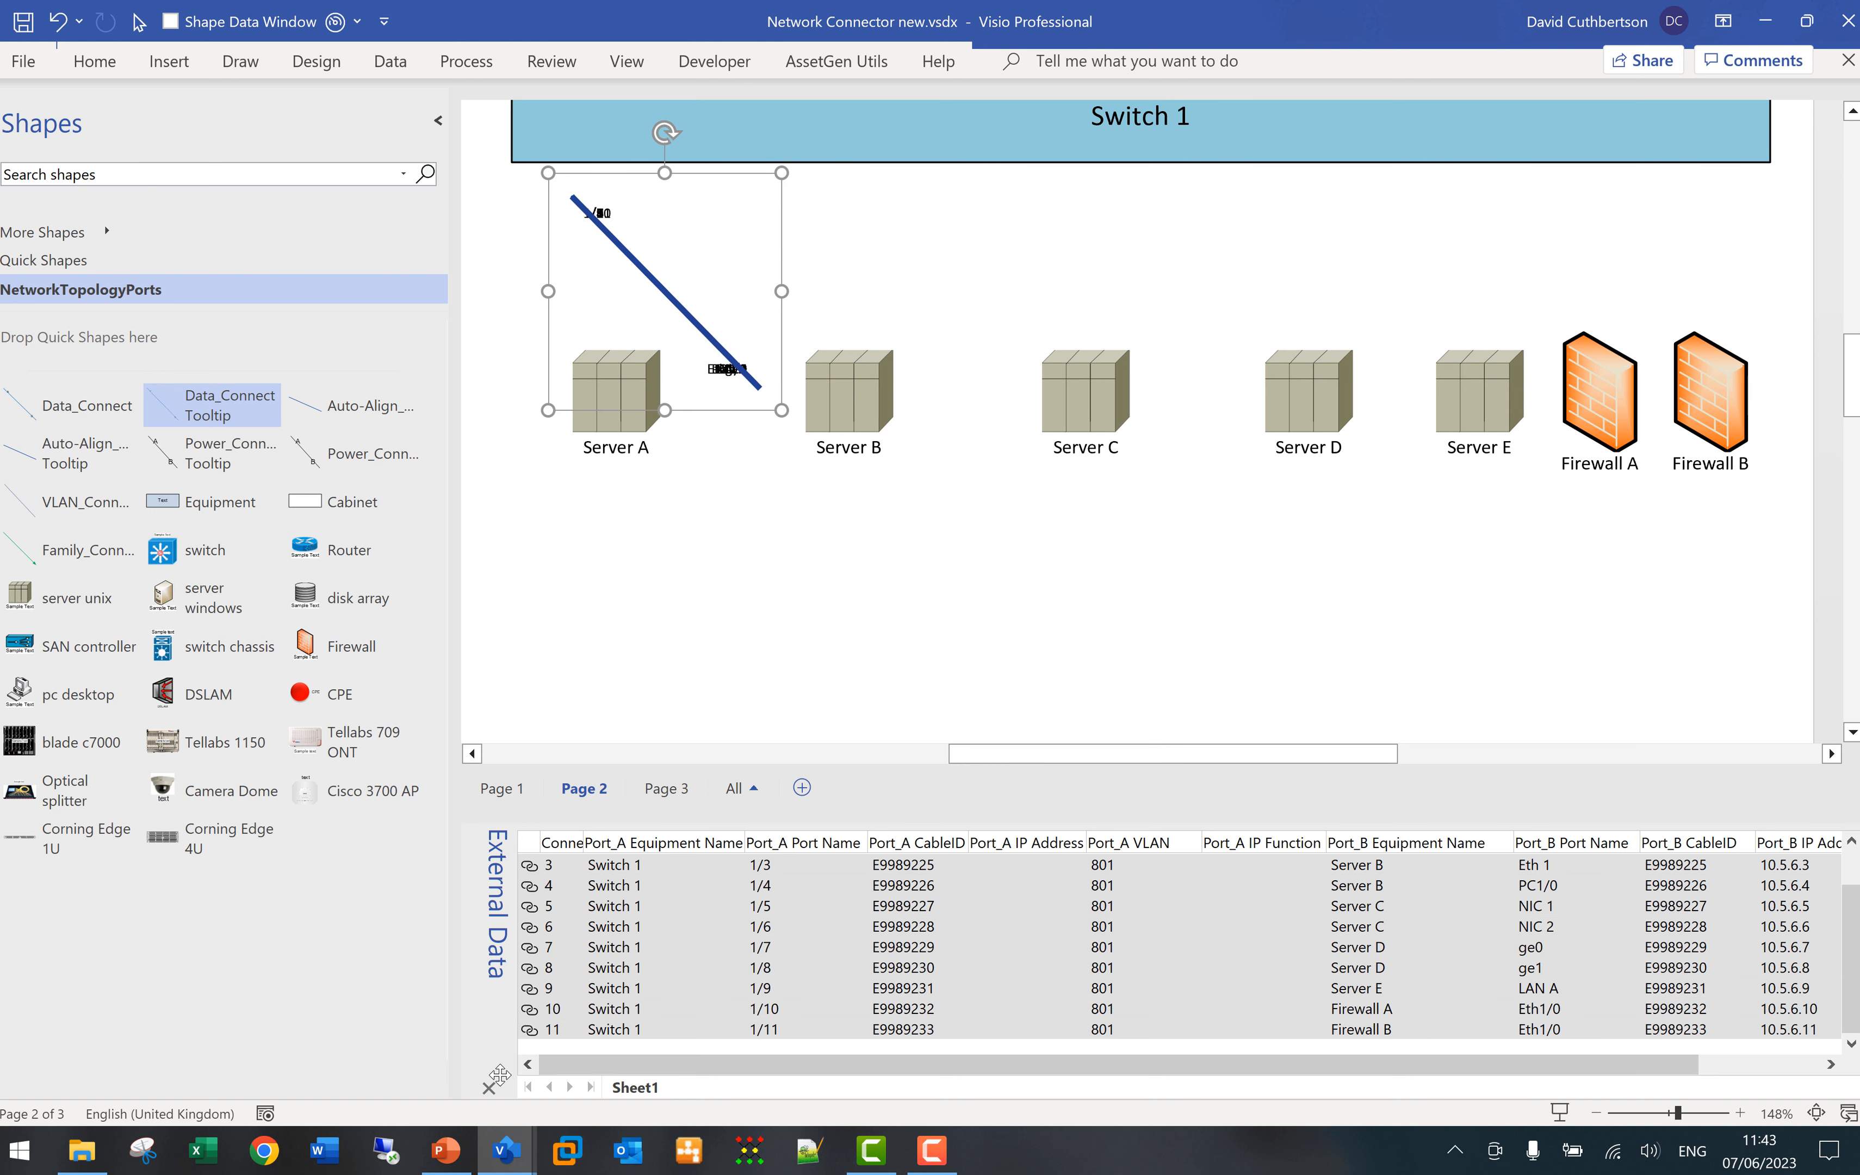
{"action": "left_click", "coordinate": [489, 1088]}
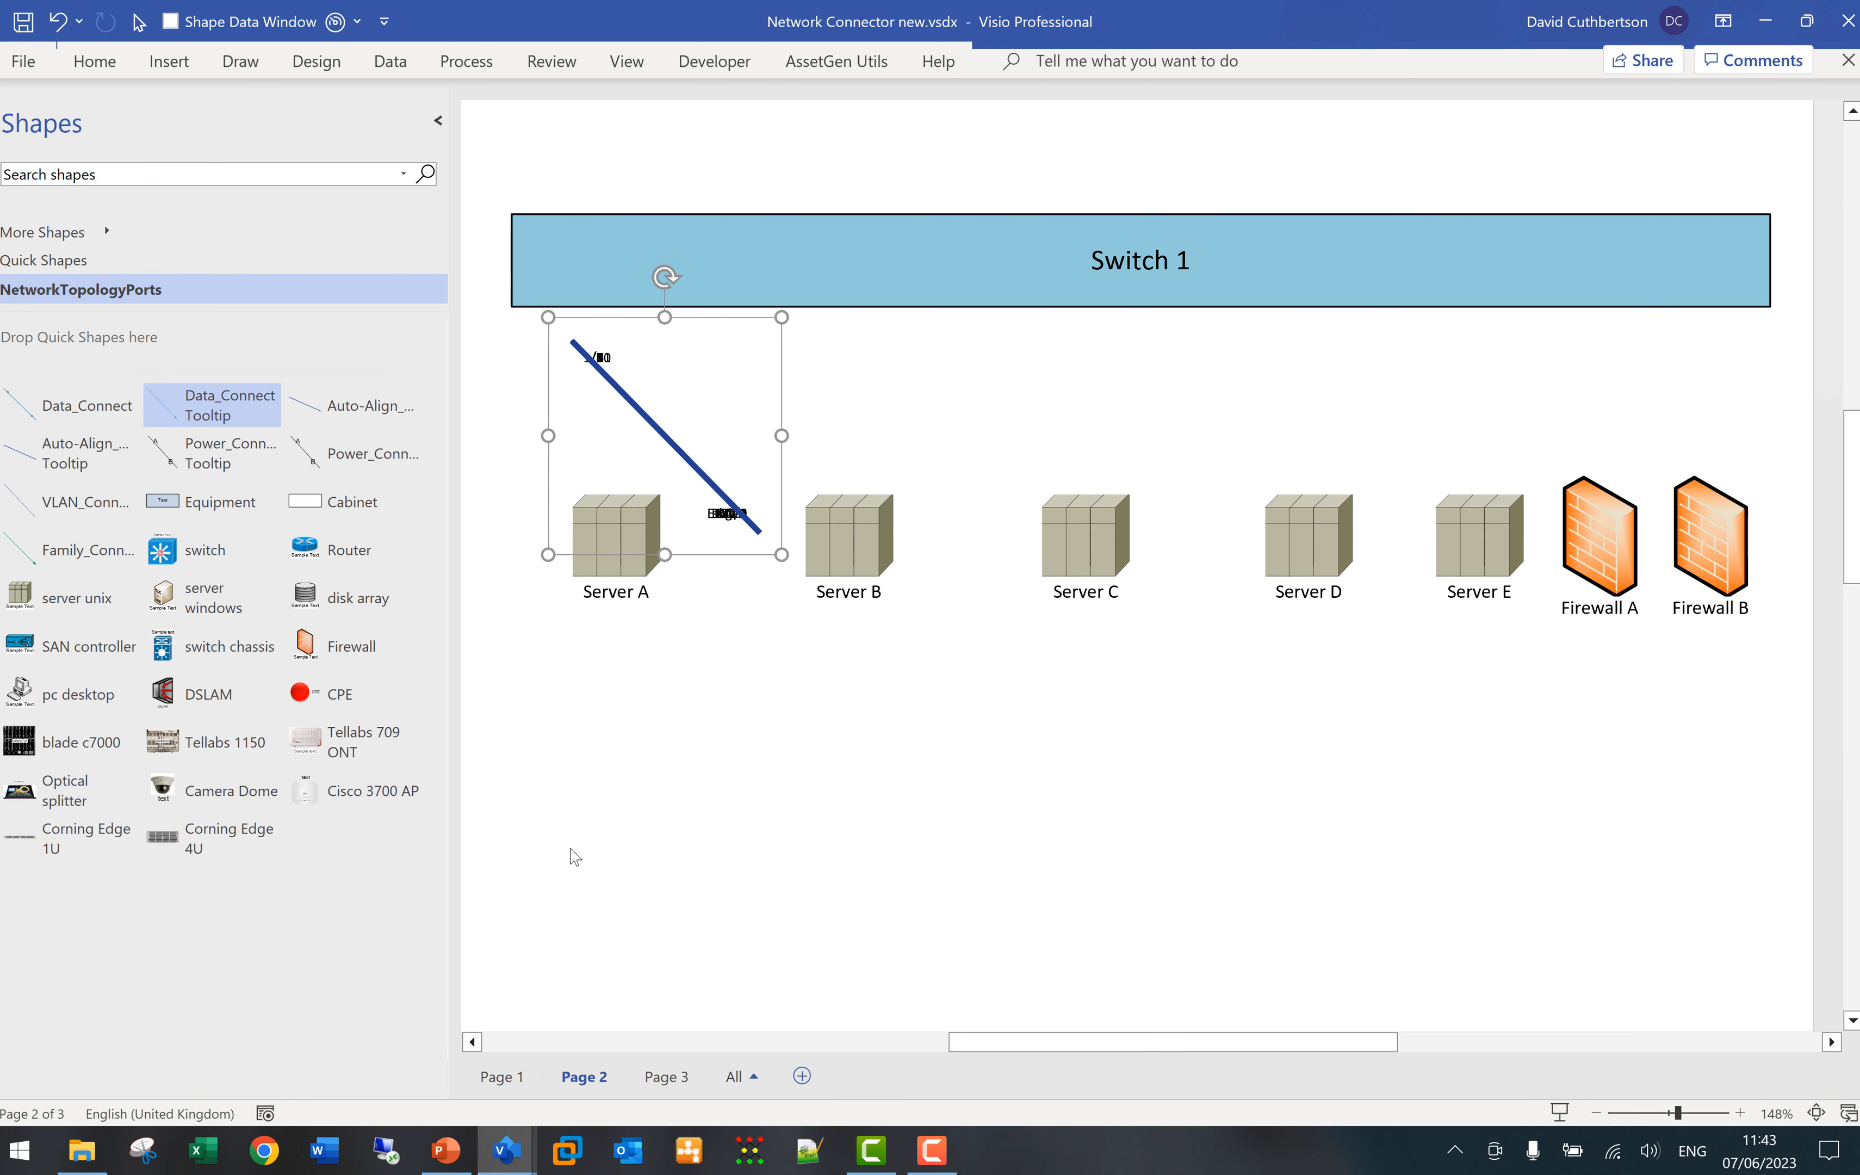
{"action": "left_click", "coordinate": [731, 673]}
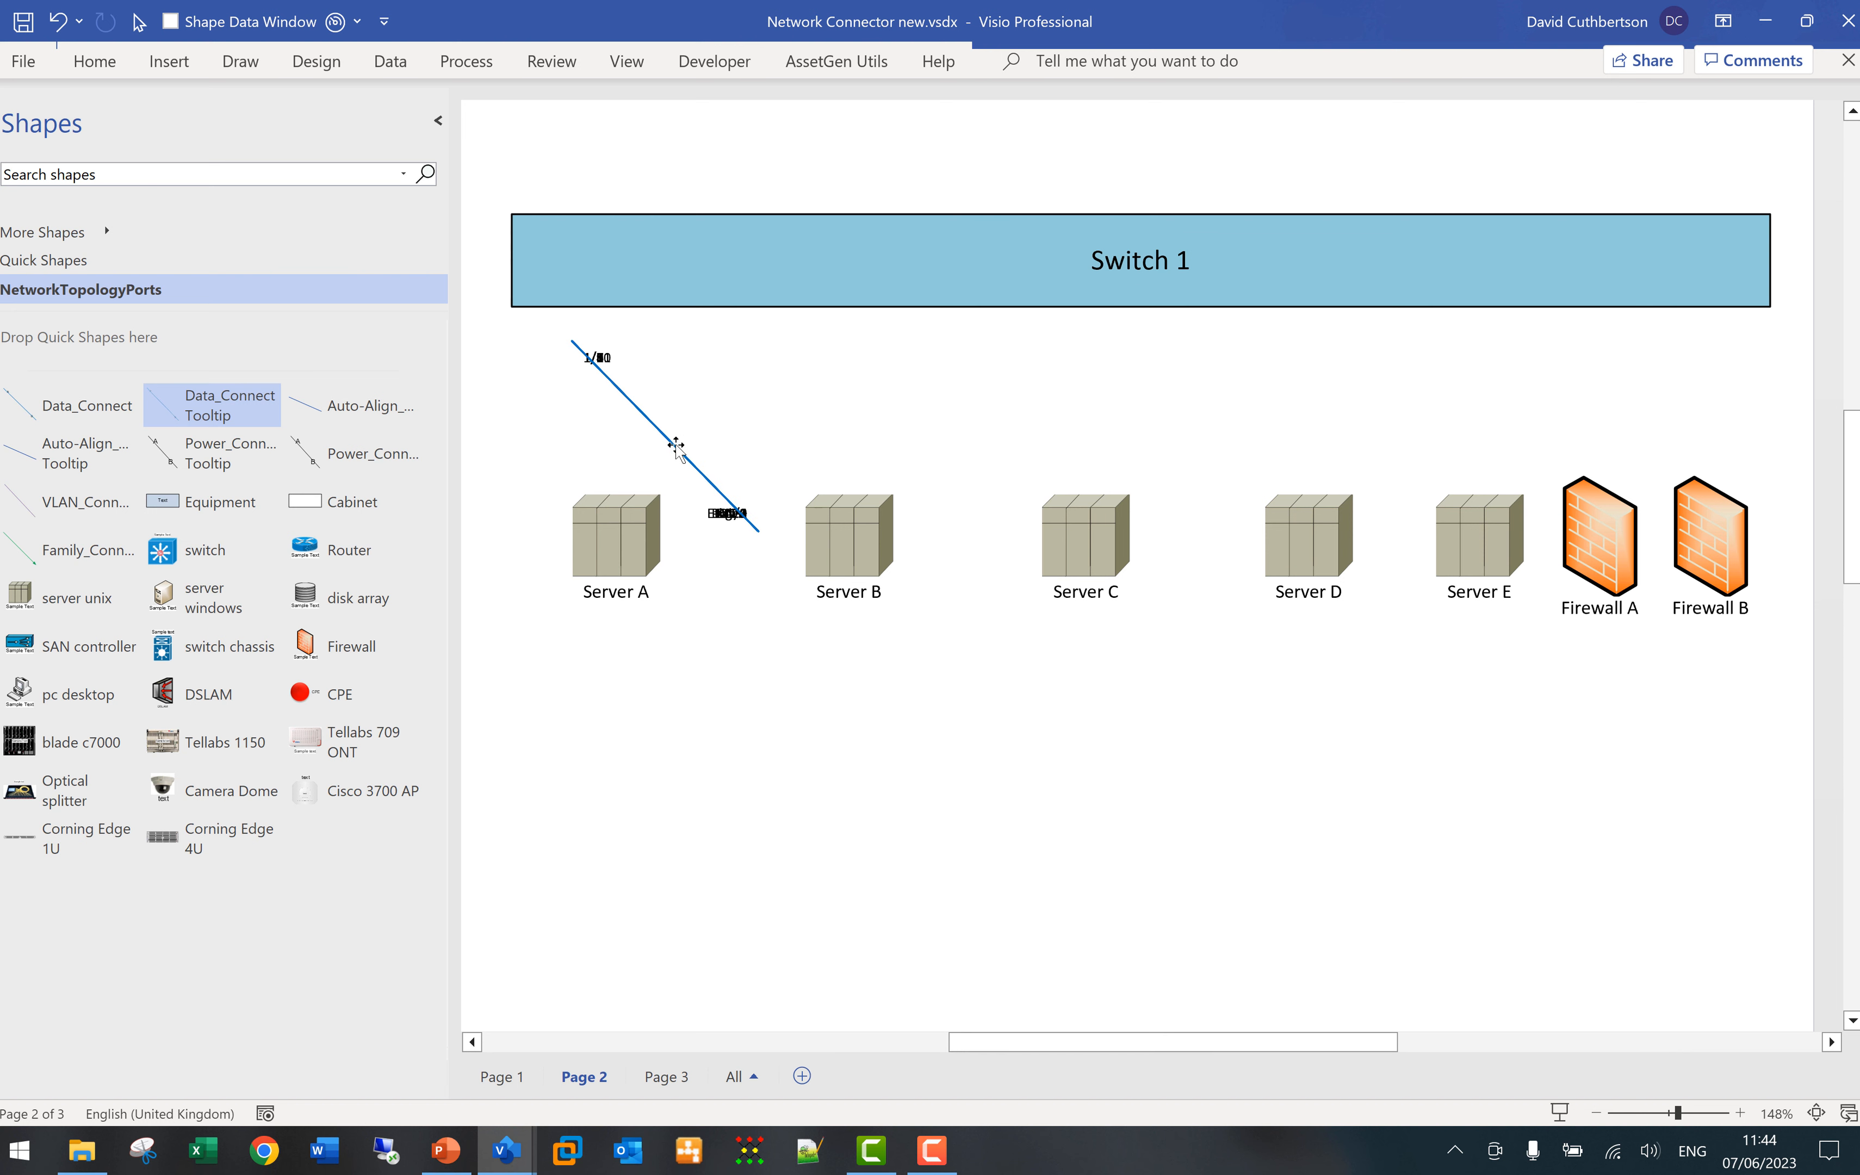
- Attach the port 1/11 connector between Firewall B and Switch 1, and the port 1/10 connector between Firewall A and Switch 1
{"action": "mouse_move", "coordinate": [676, 446]}
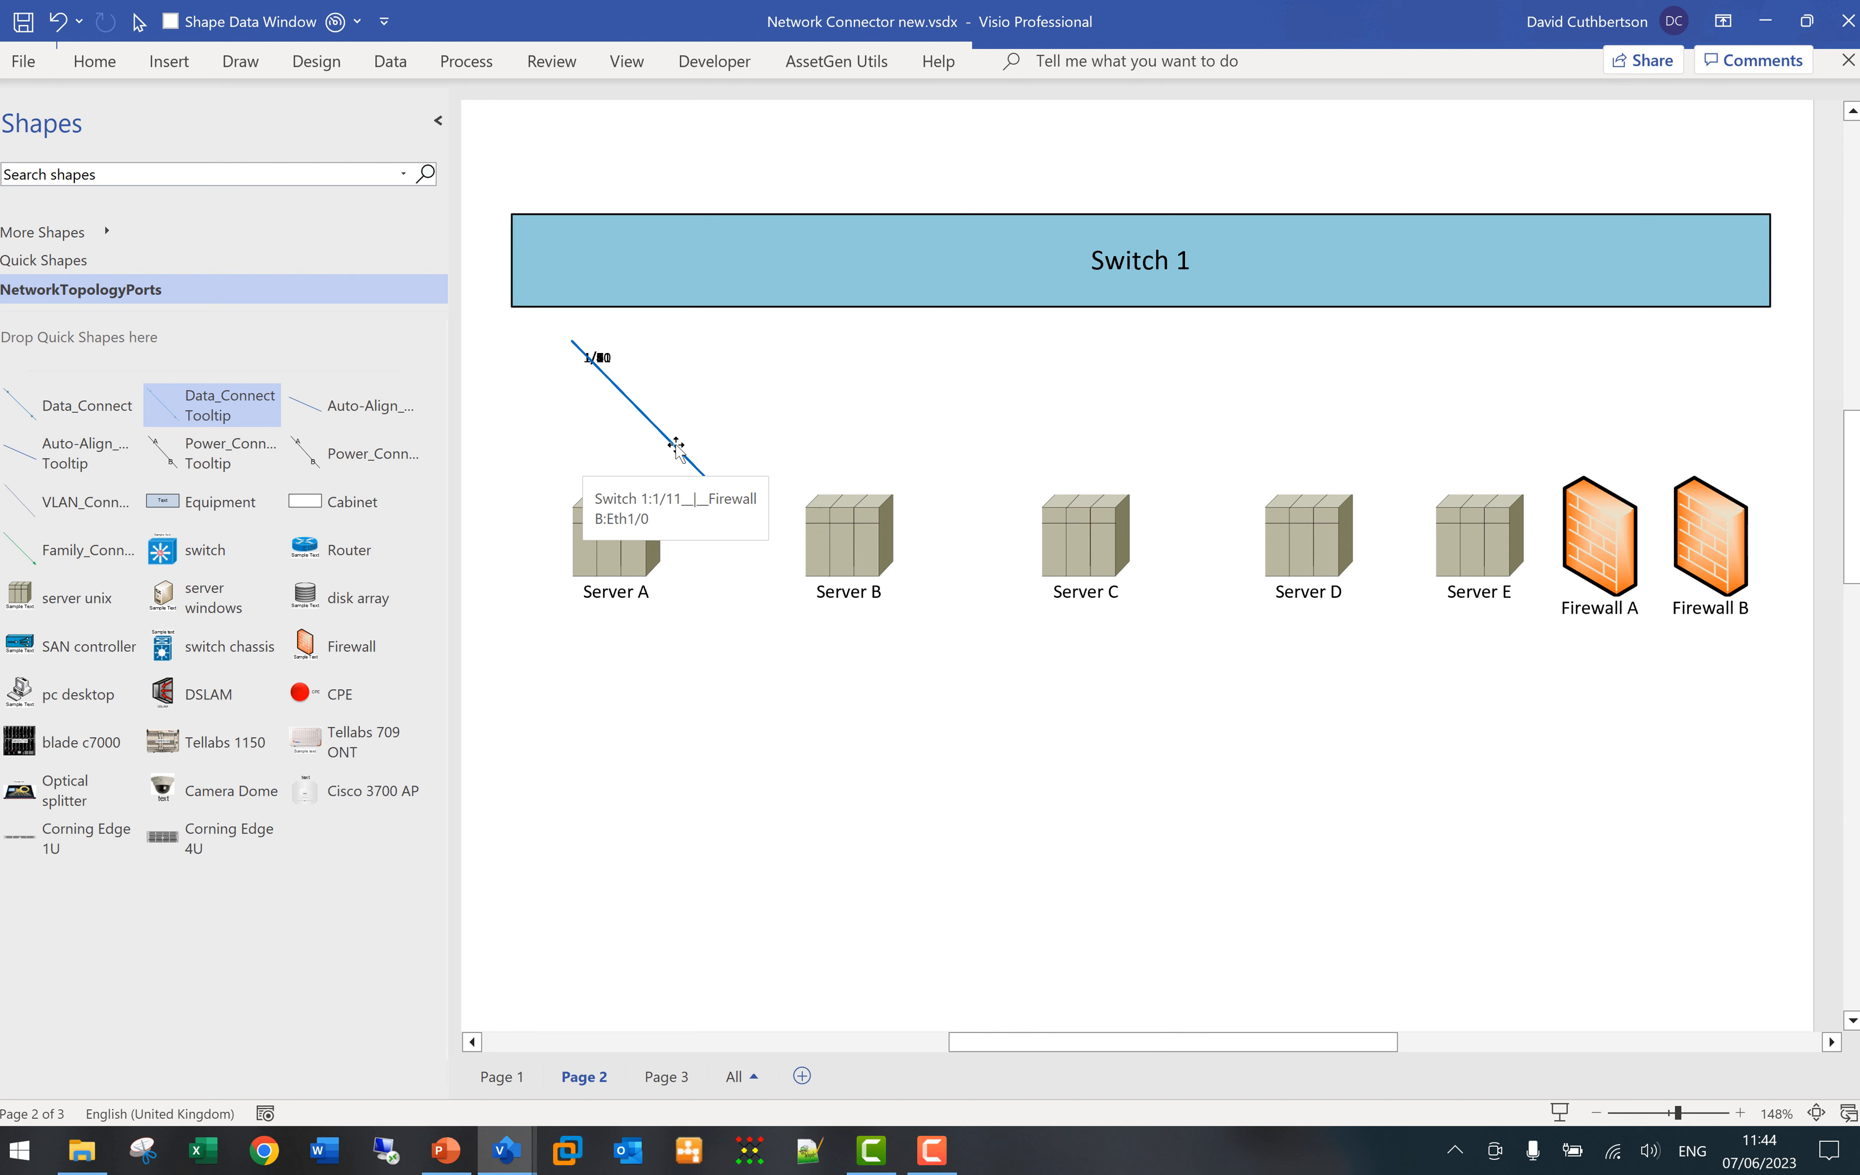
{"action": "left_click", "coordinate": [676, 446]}
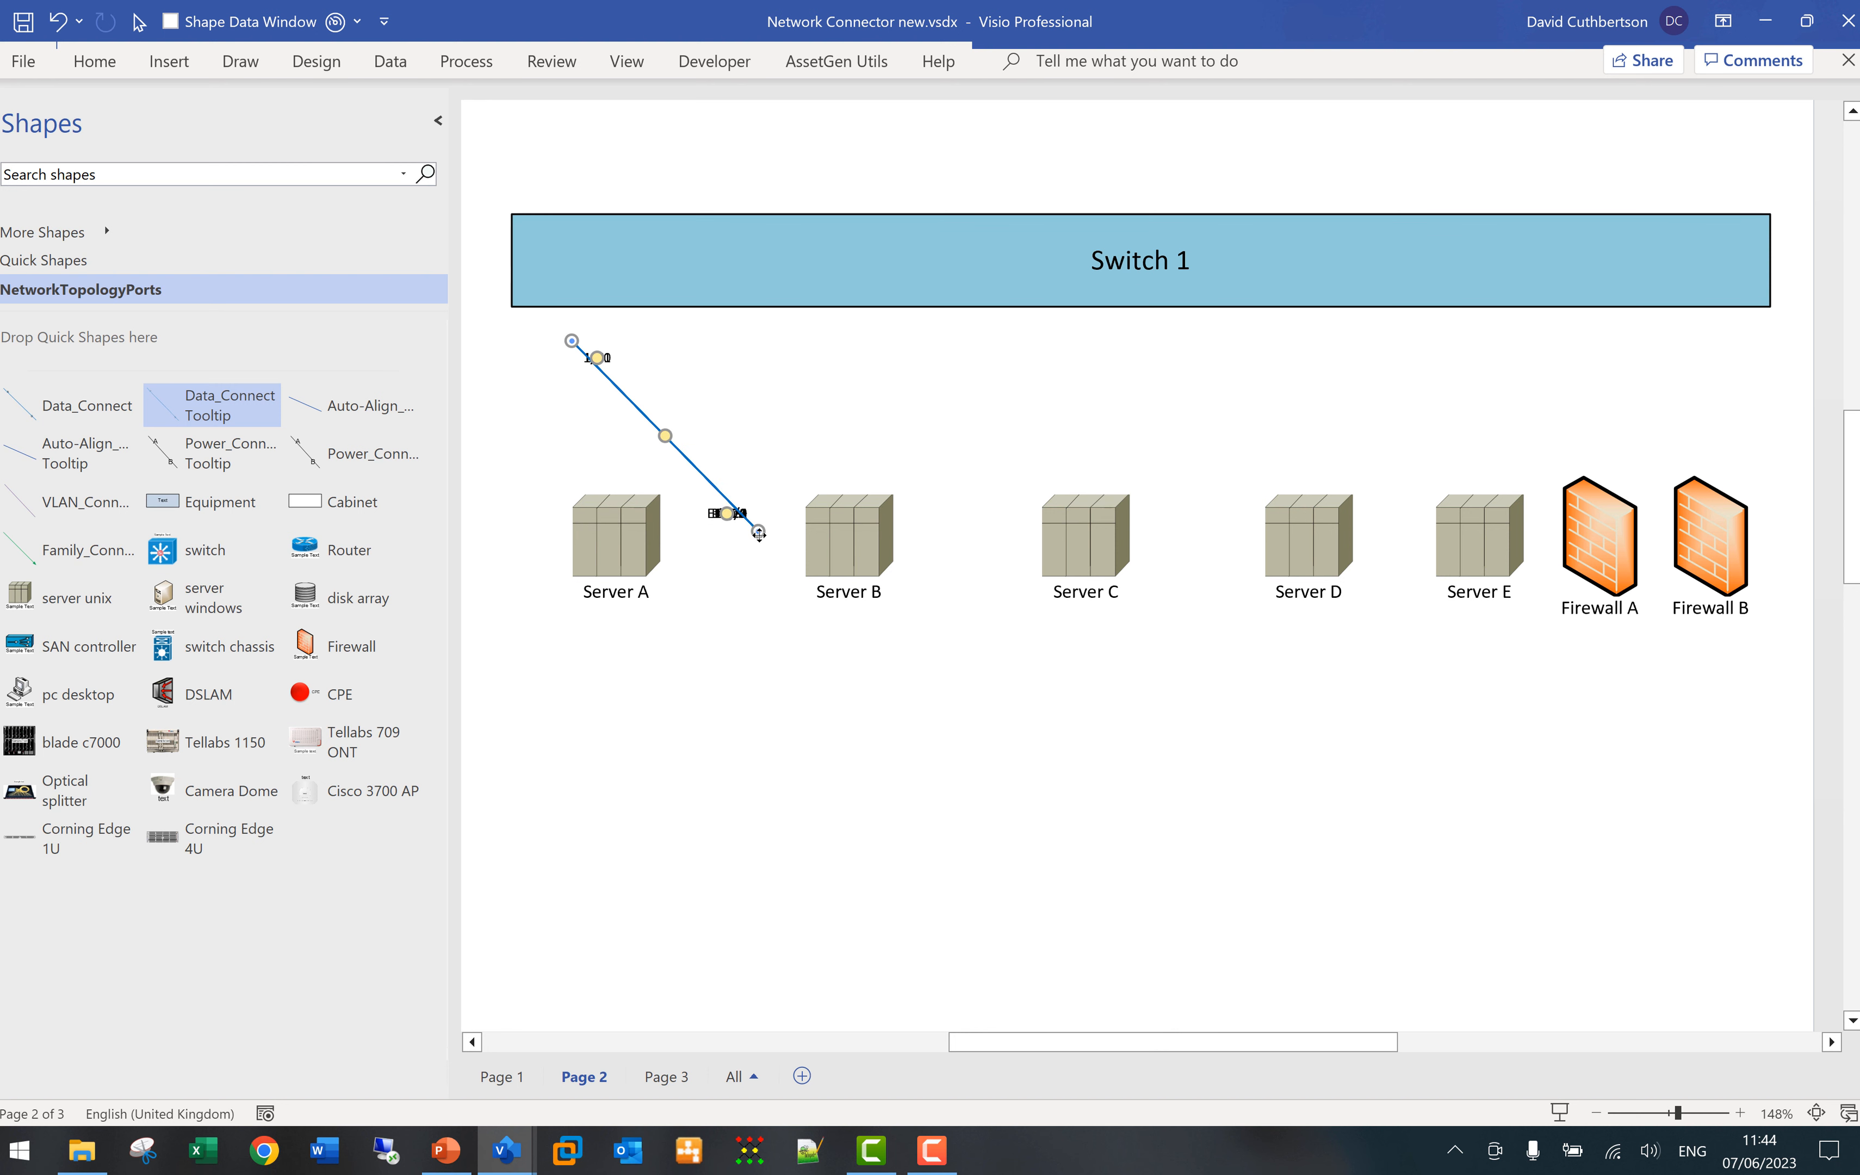
{"action": "left_click_drag", "start_coordinate": [758, 533], "coordinate": [1676, 530]}
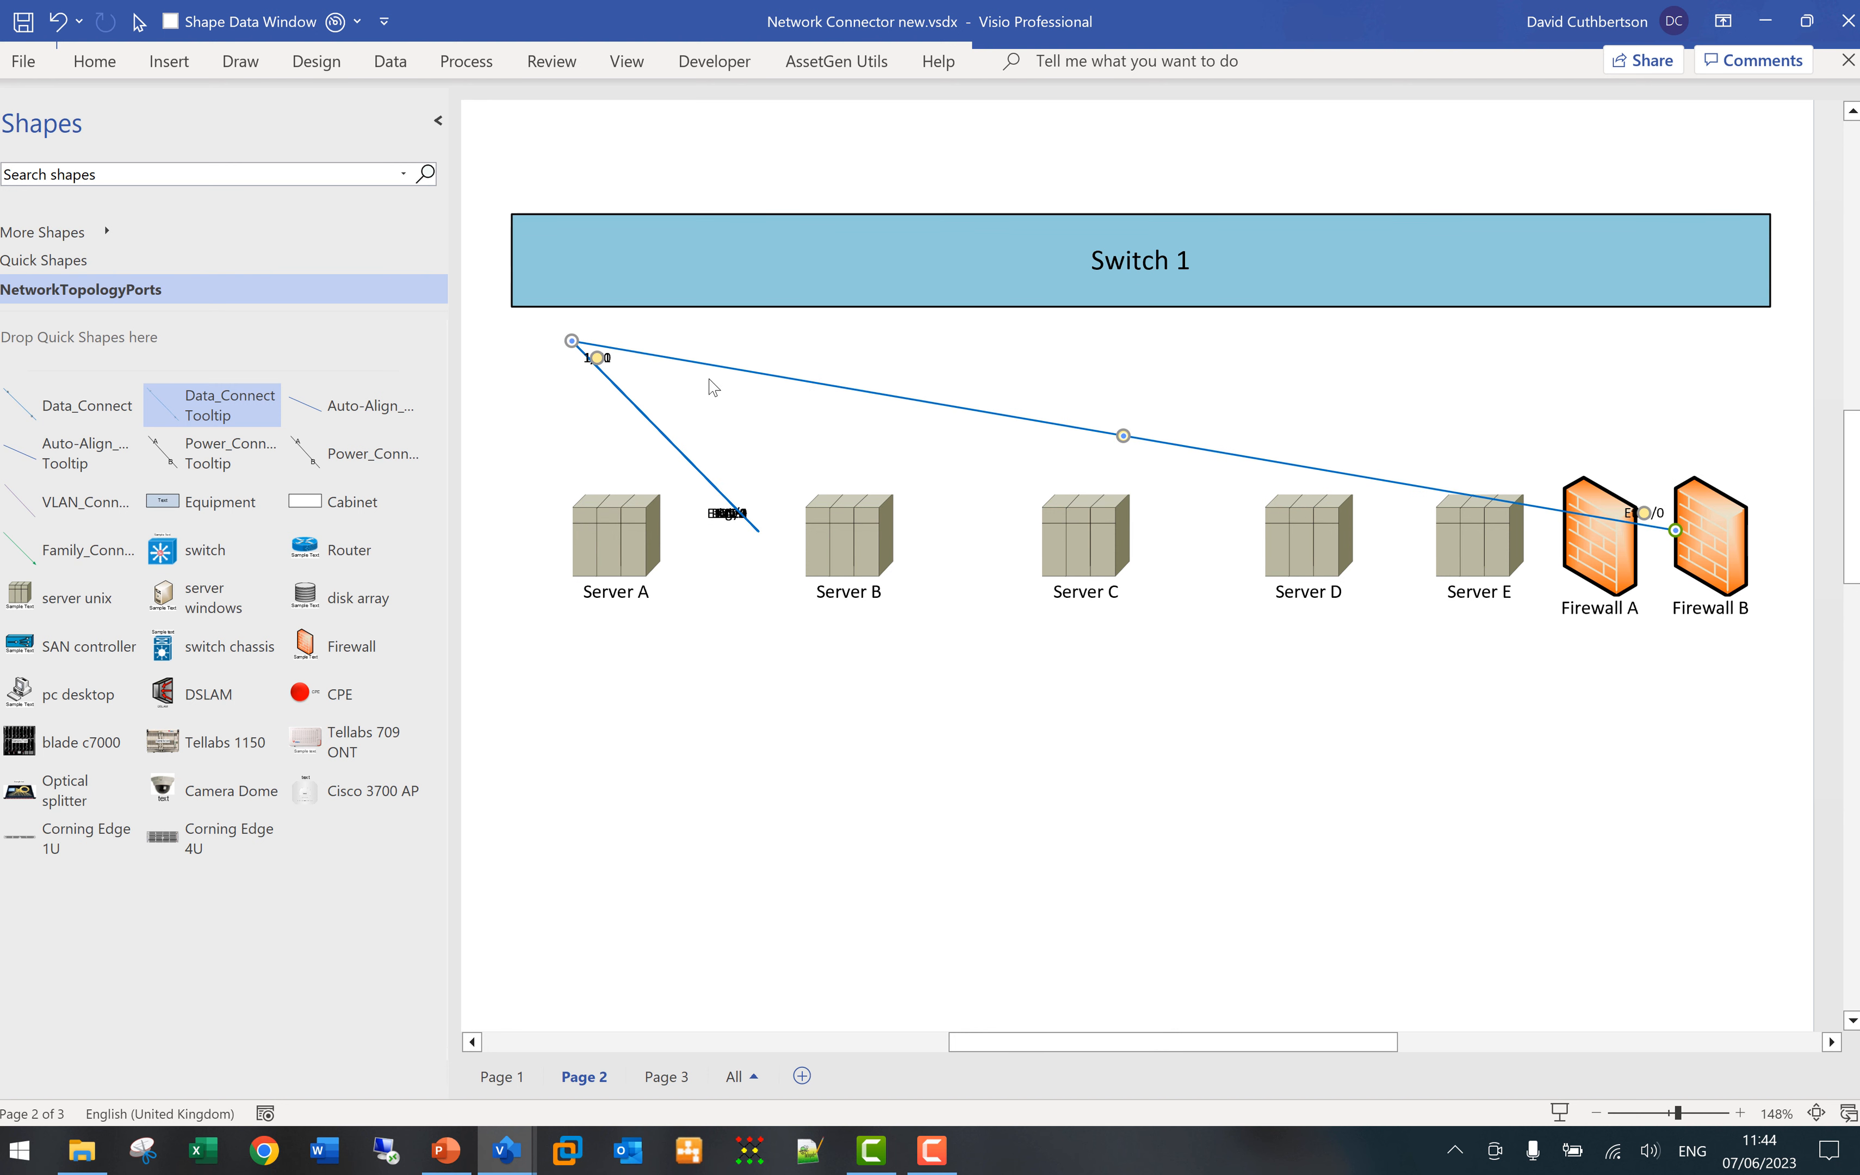
{"action": "left_click_drag", "start_coordinate": [571, 341], "coordinate": [980, 239]}
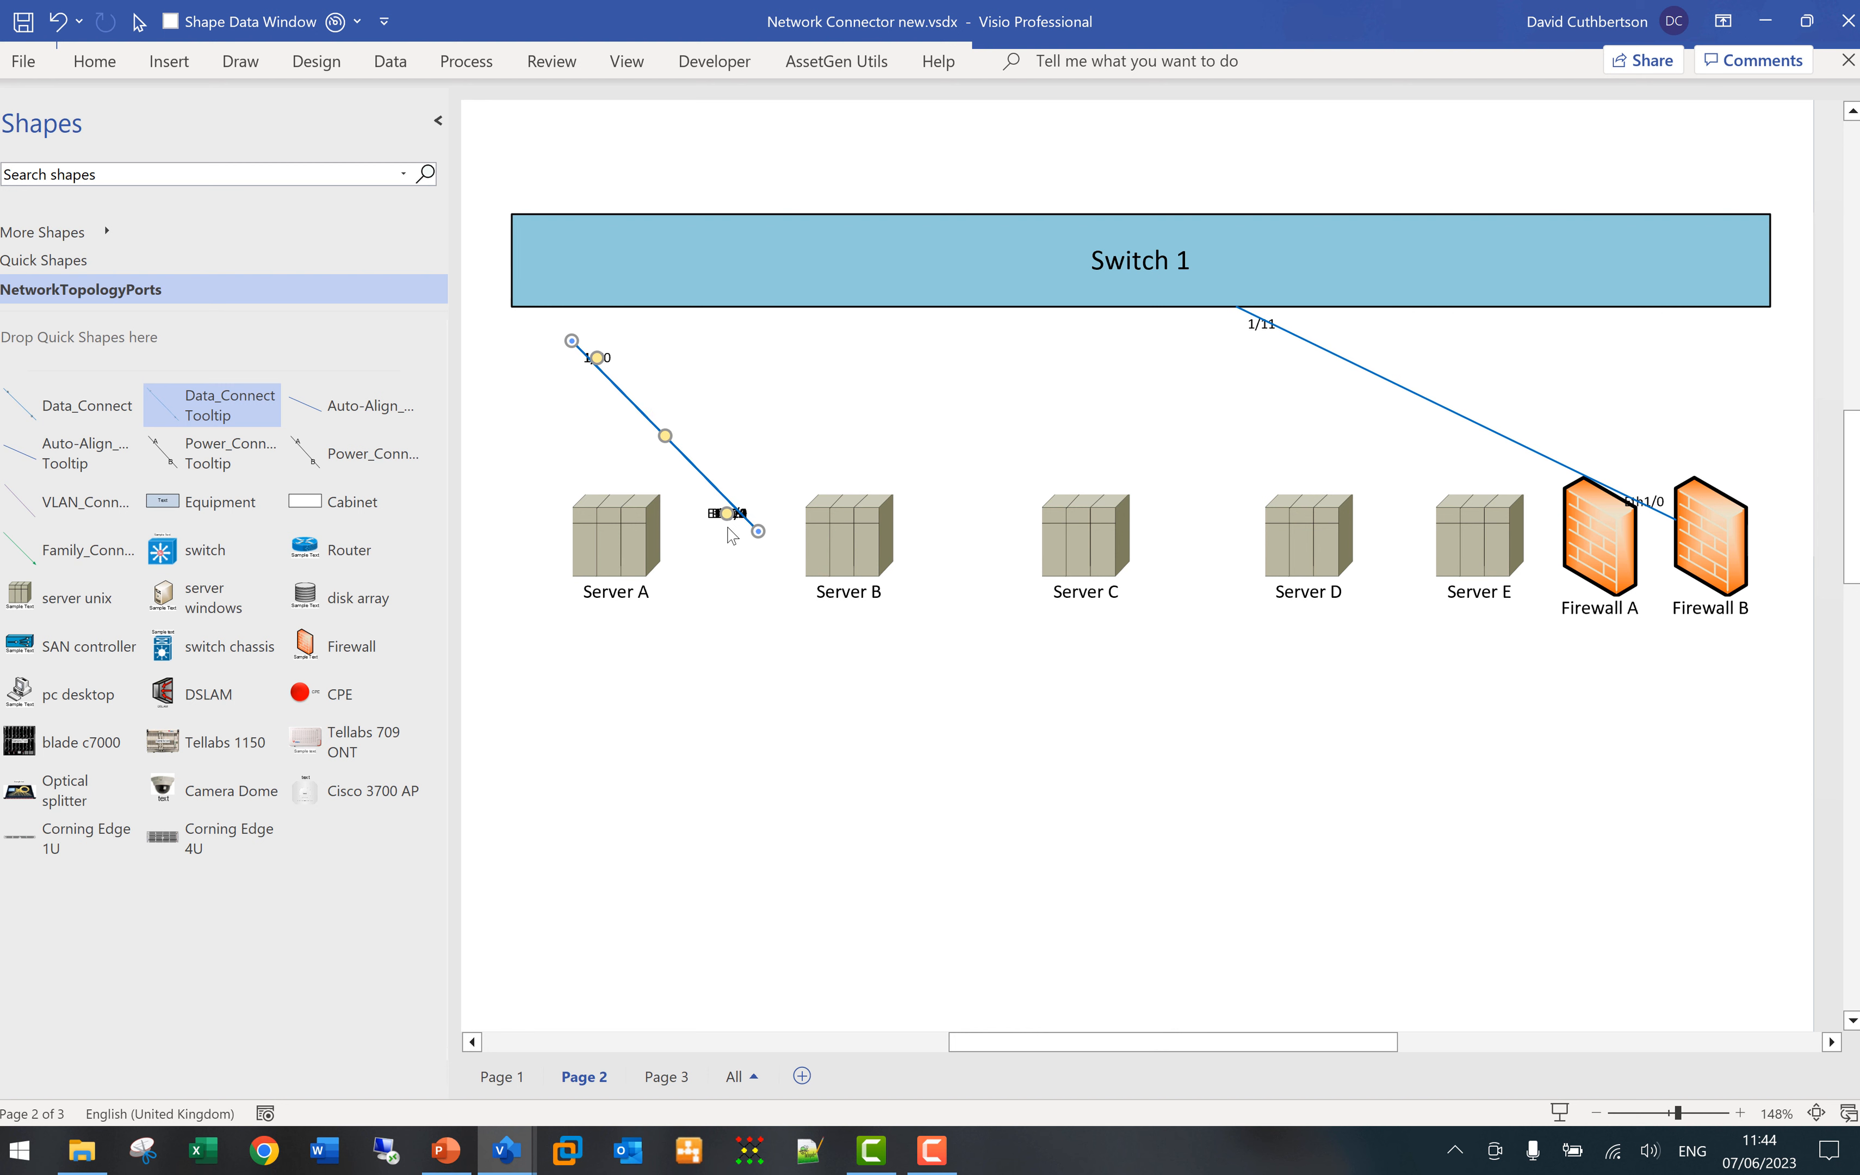
{"action": "left_click_drag", "start_coordinate": [758, 531], "coordinate": [1600, 537]}
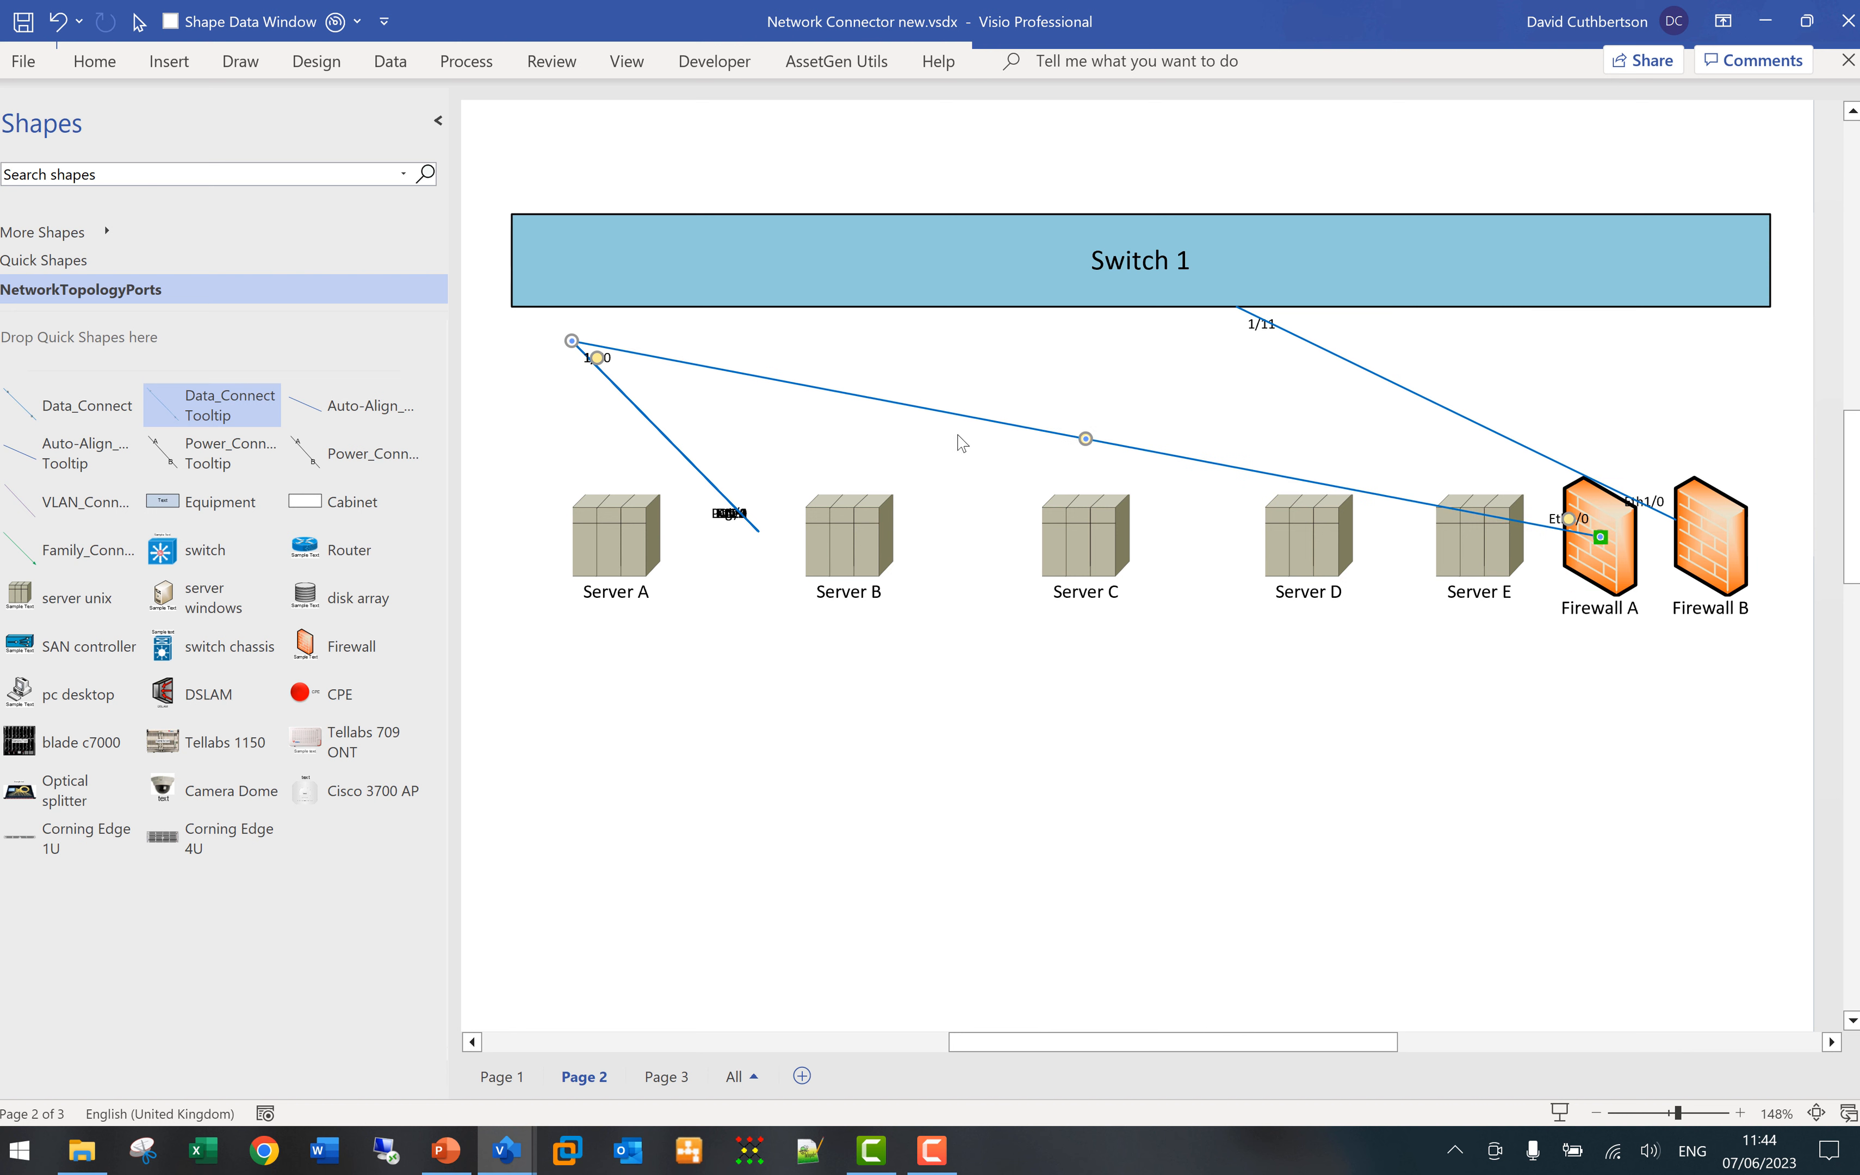
{"action": "left_click_drag", "start_coordinate": [572, 342], "coordinate": [1217, 306]}
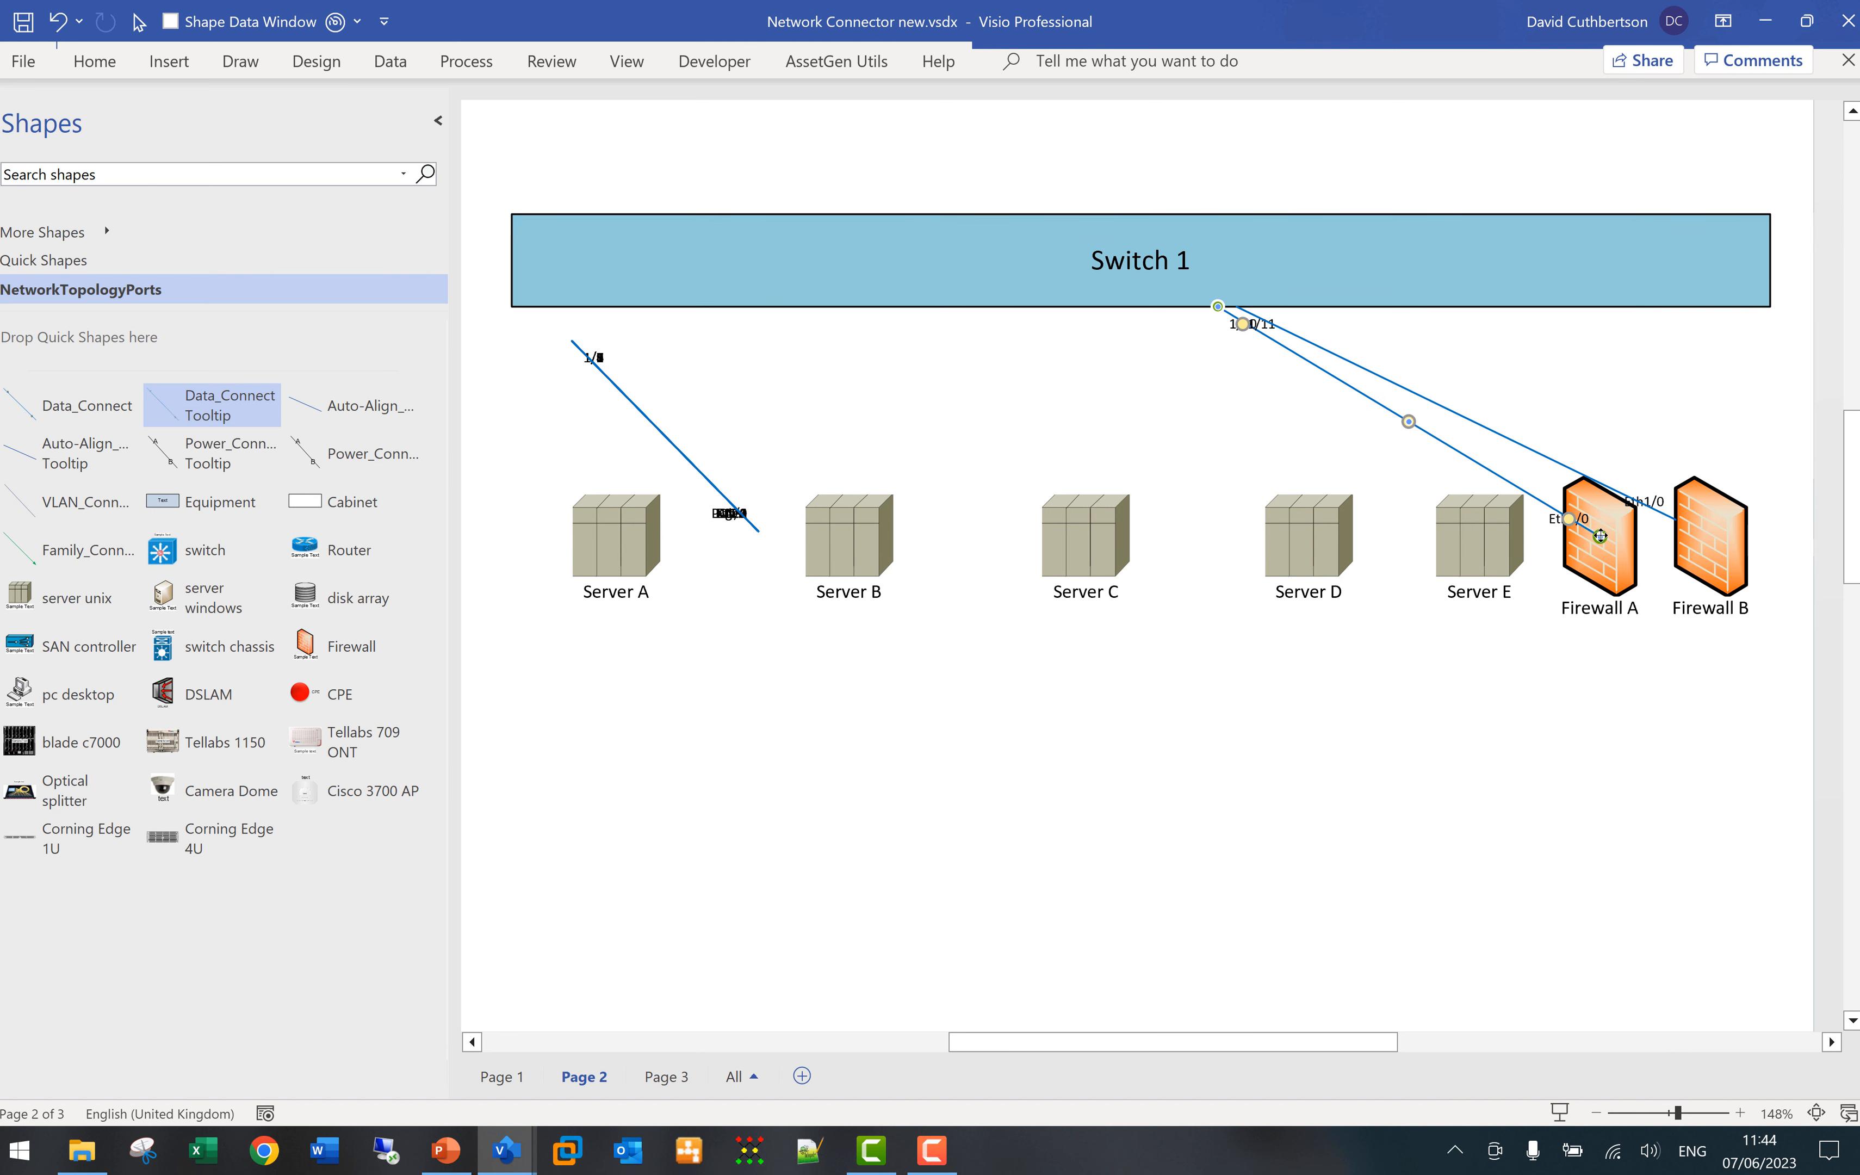
{"action": "left_click_drag", "start_coordinate": [1600, 537], "coordinate": [1565, 514]}
- Attach the port 1/9 connector labelled LAN A between Server E and Switch 1
{"action": "left_click_drag", "start_coordinate": [685, 454], "coordinate": [679, 462]}
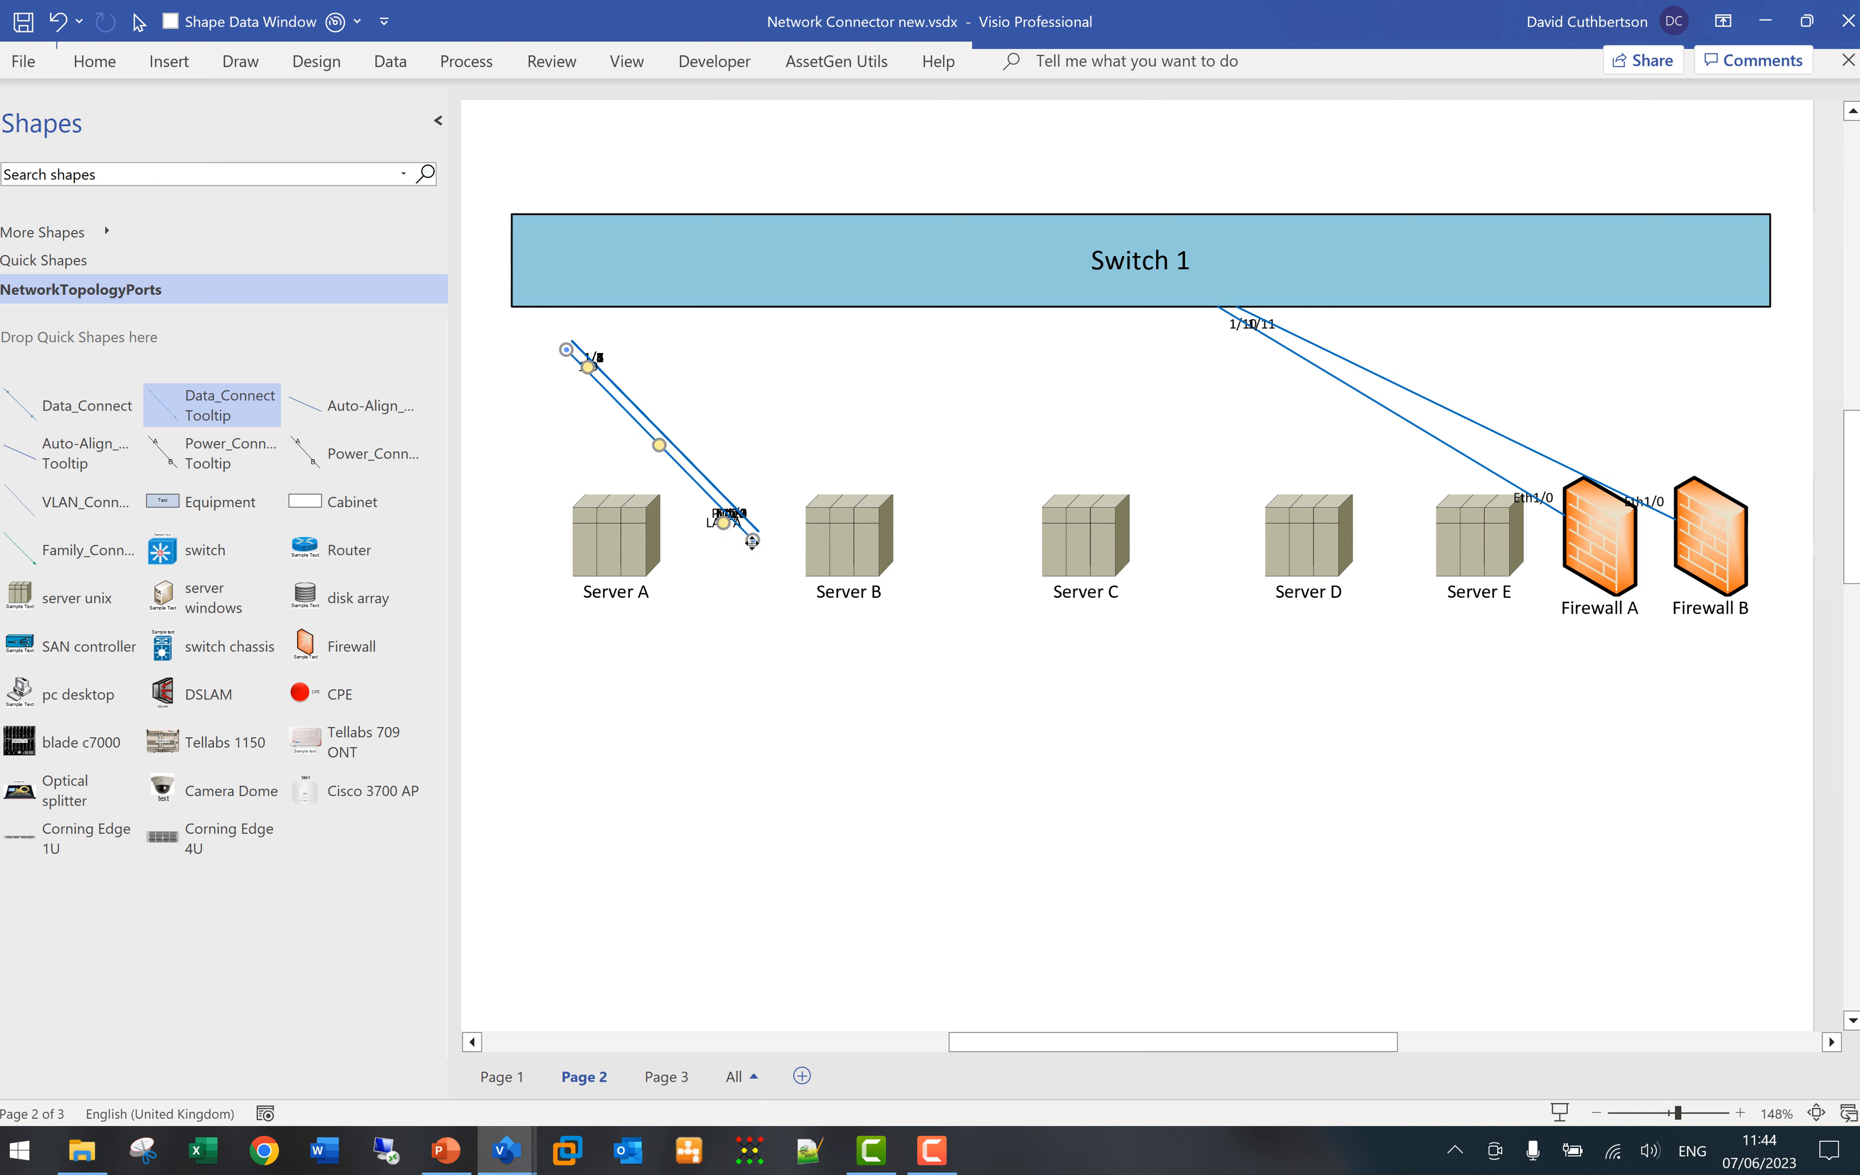
{"action": "left_click_drag", "start_coordinate": [752, 541], "coordinate": [1457, 542]}
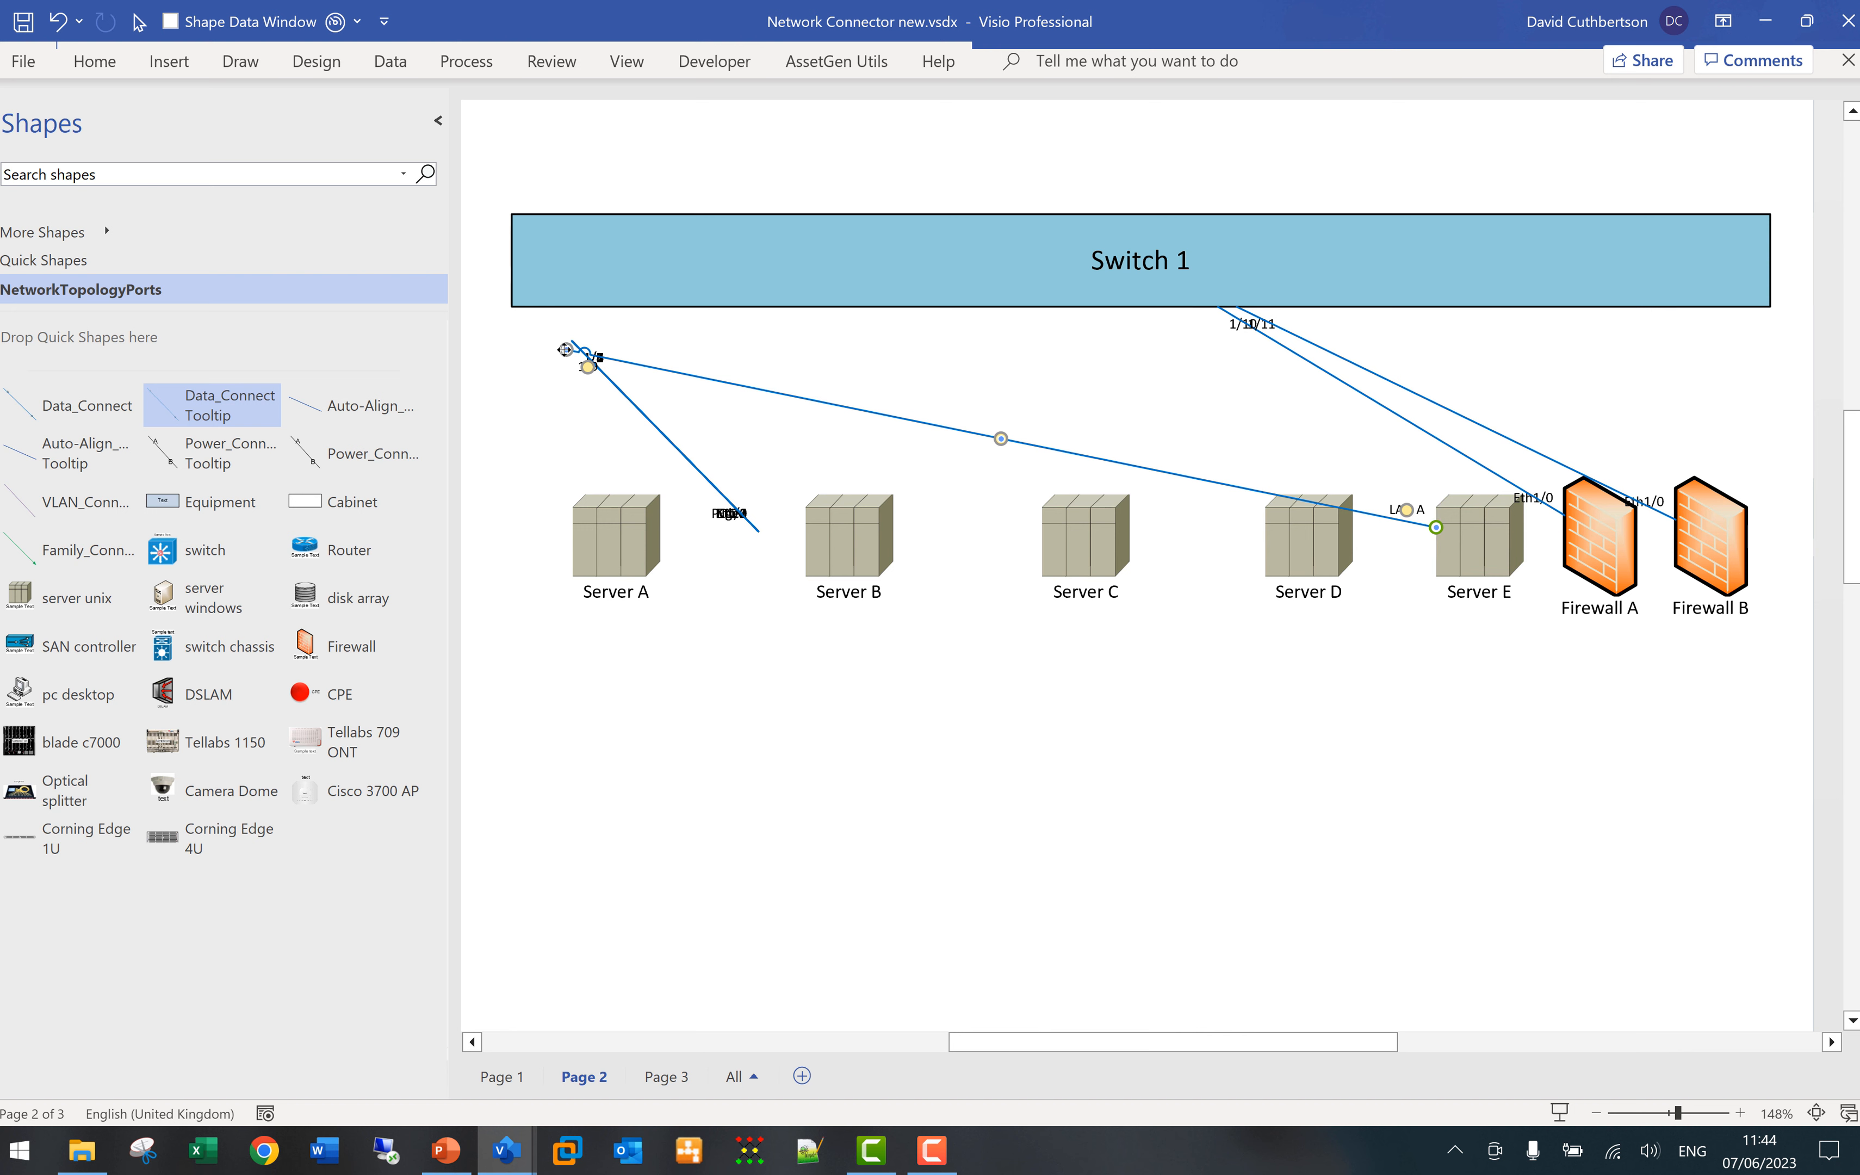
{"action": "left_click_drag", "start_coordinate": [565, 350], "coordinate": [957, 282]}
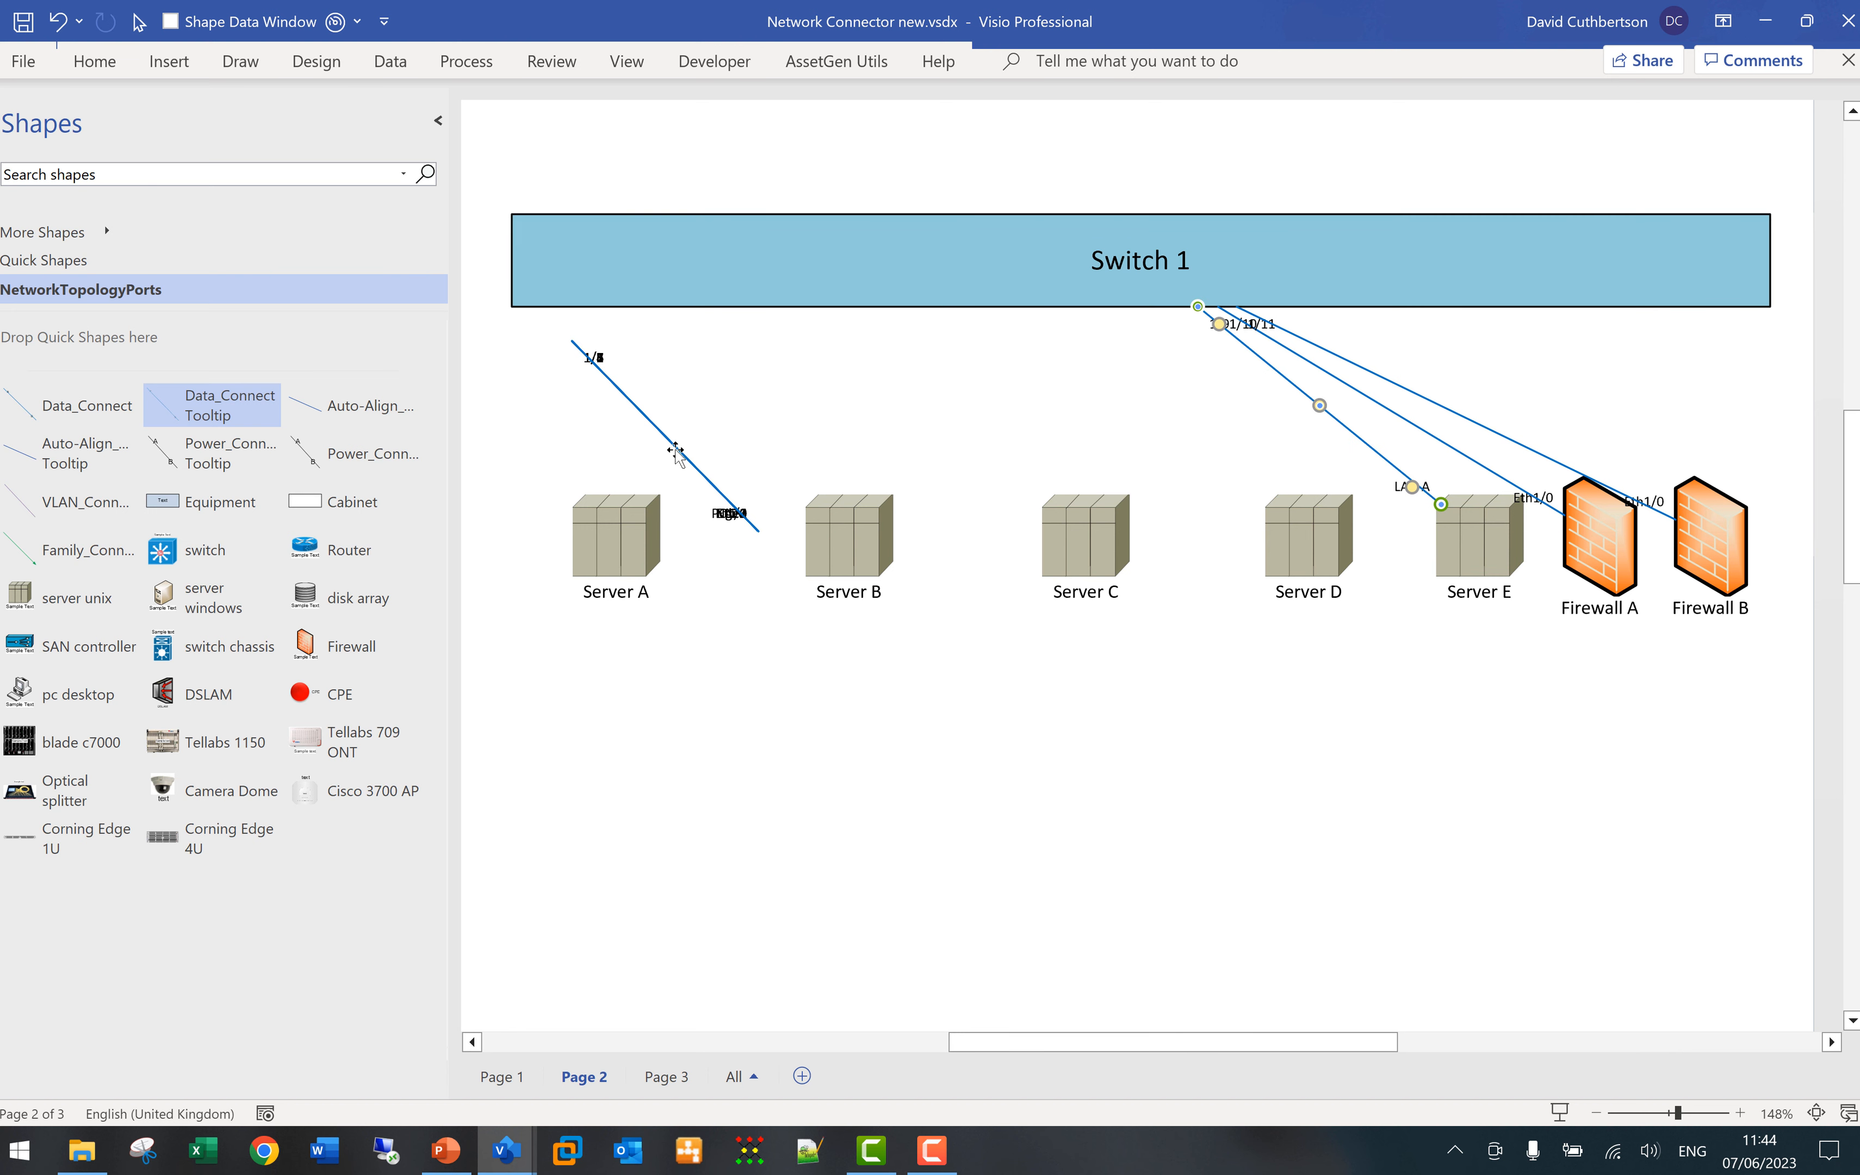
- Attach the ge1 connector (port 1/8) and the NIC 2 connector (port 1/6) between Server D and Switch 1
{"action": "left_click", "coordinate": [758, 531]}
{"action": "left_click_drag", "start_coordinate": [759, 531], "coordinate": [1266, 525]}
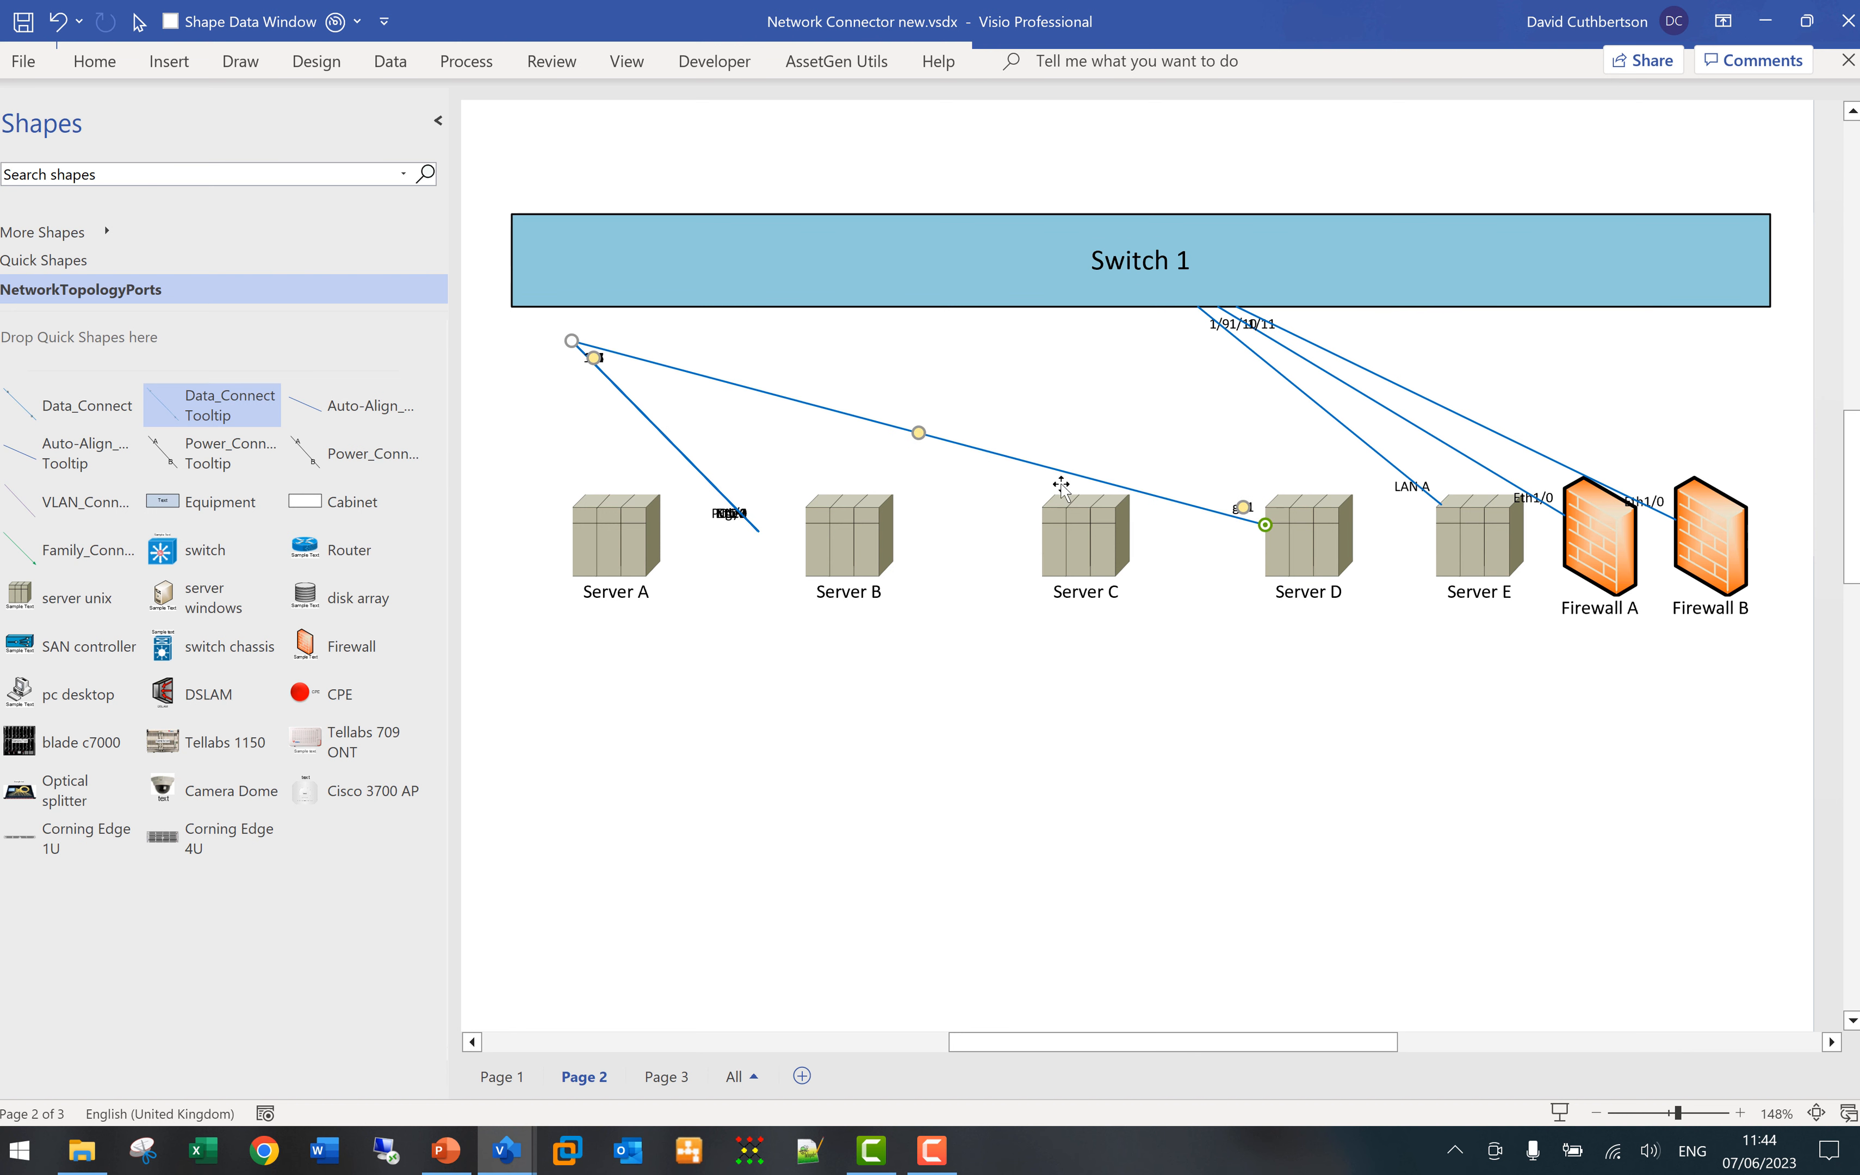
{"action": "left_click_drag", "start_coordinate": [572, 340], "coordinate": [675, 288]}
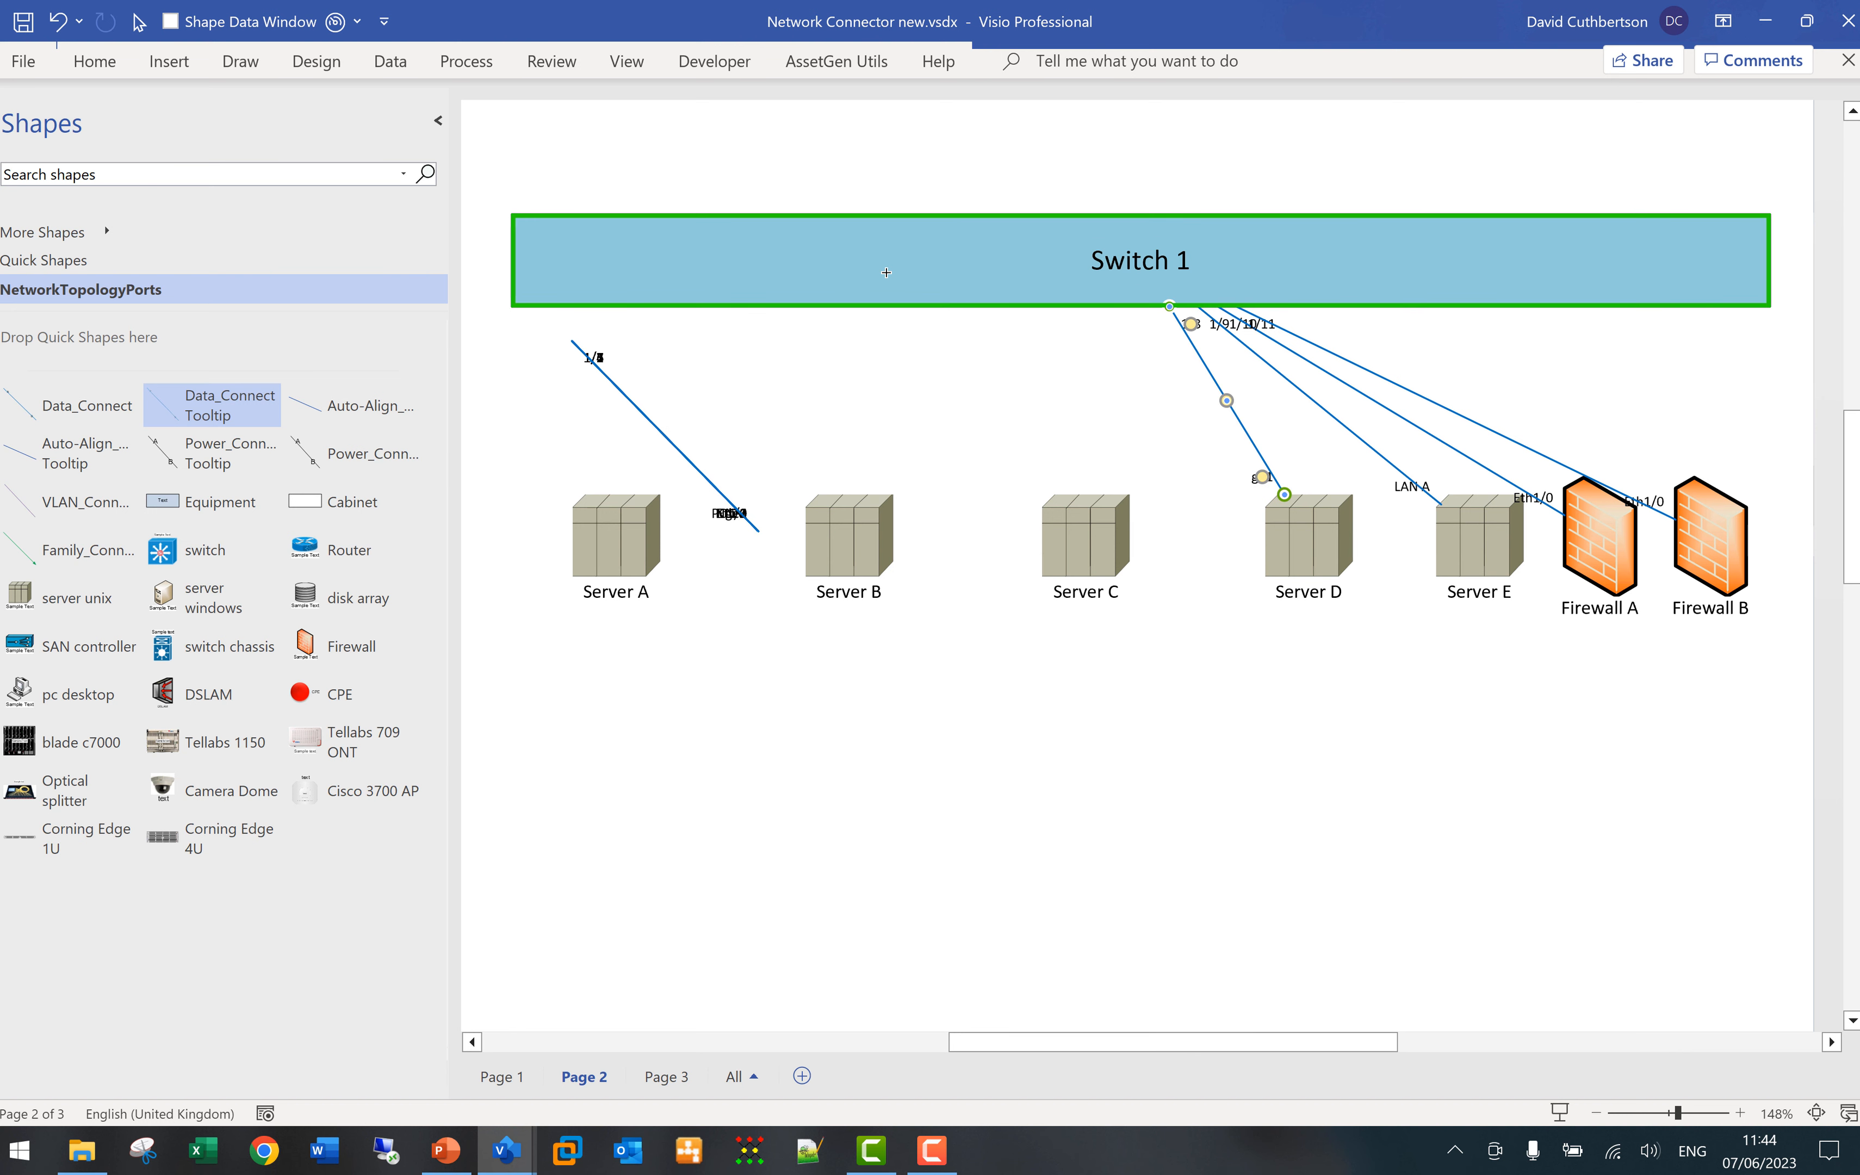
{"action": "left_click", "coordinate": [678, 452]}
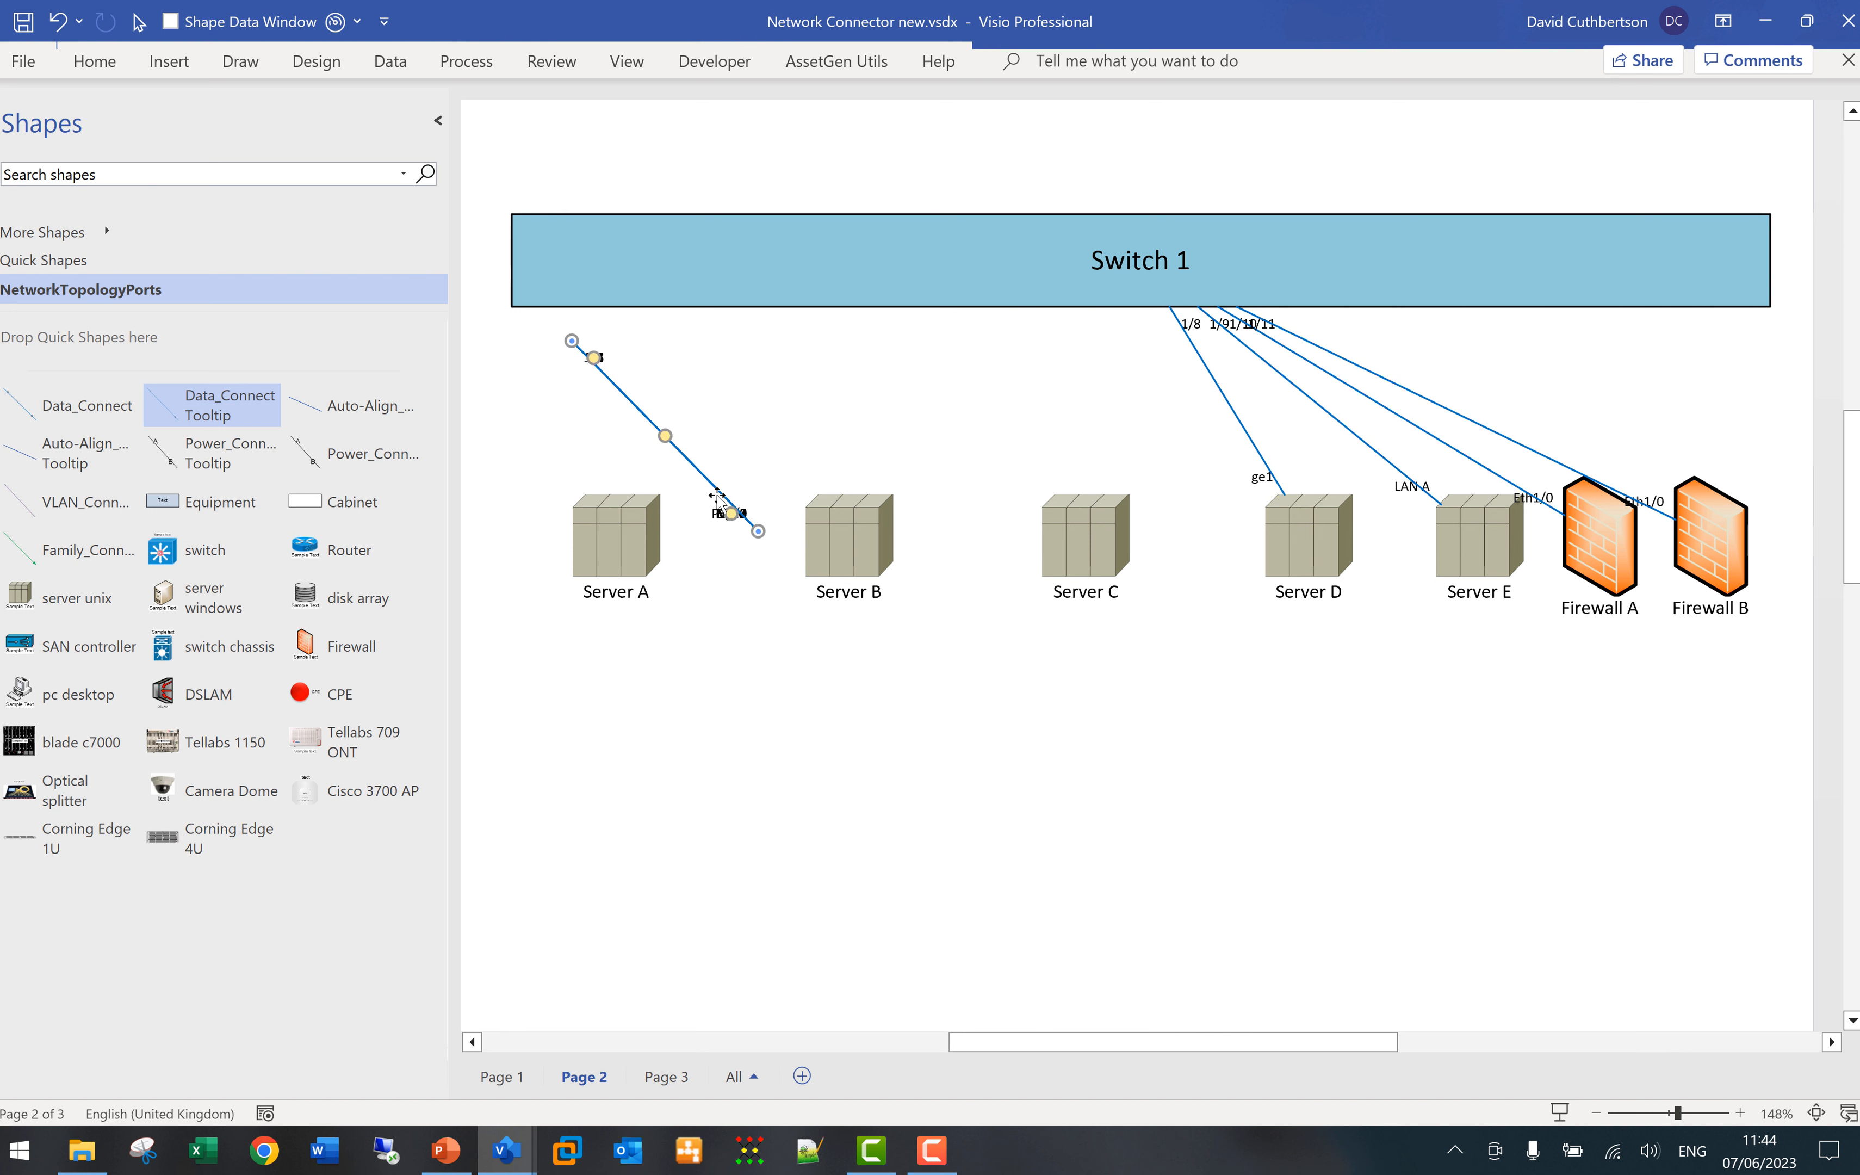
{"action": "mouse_move", "coordinate": [717, 488]}
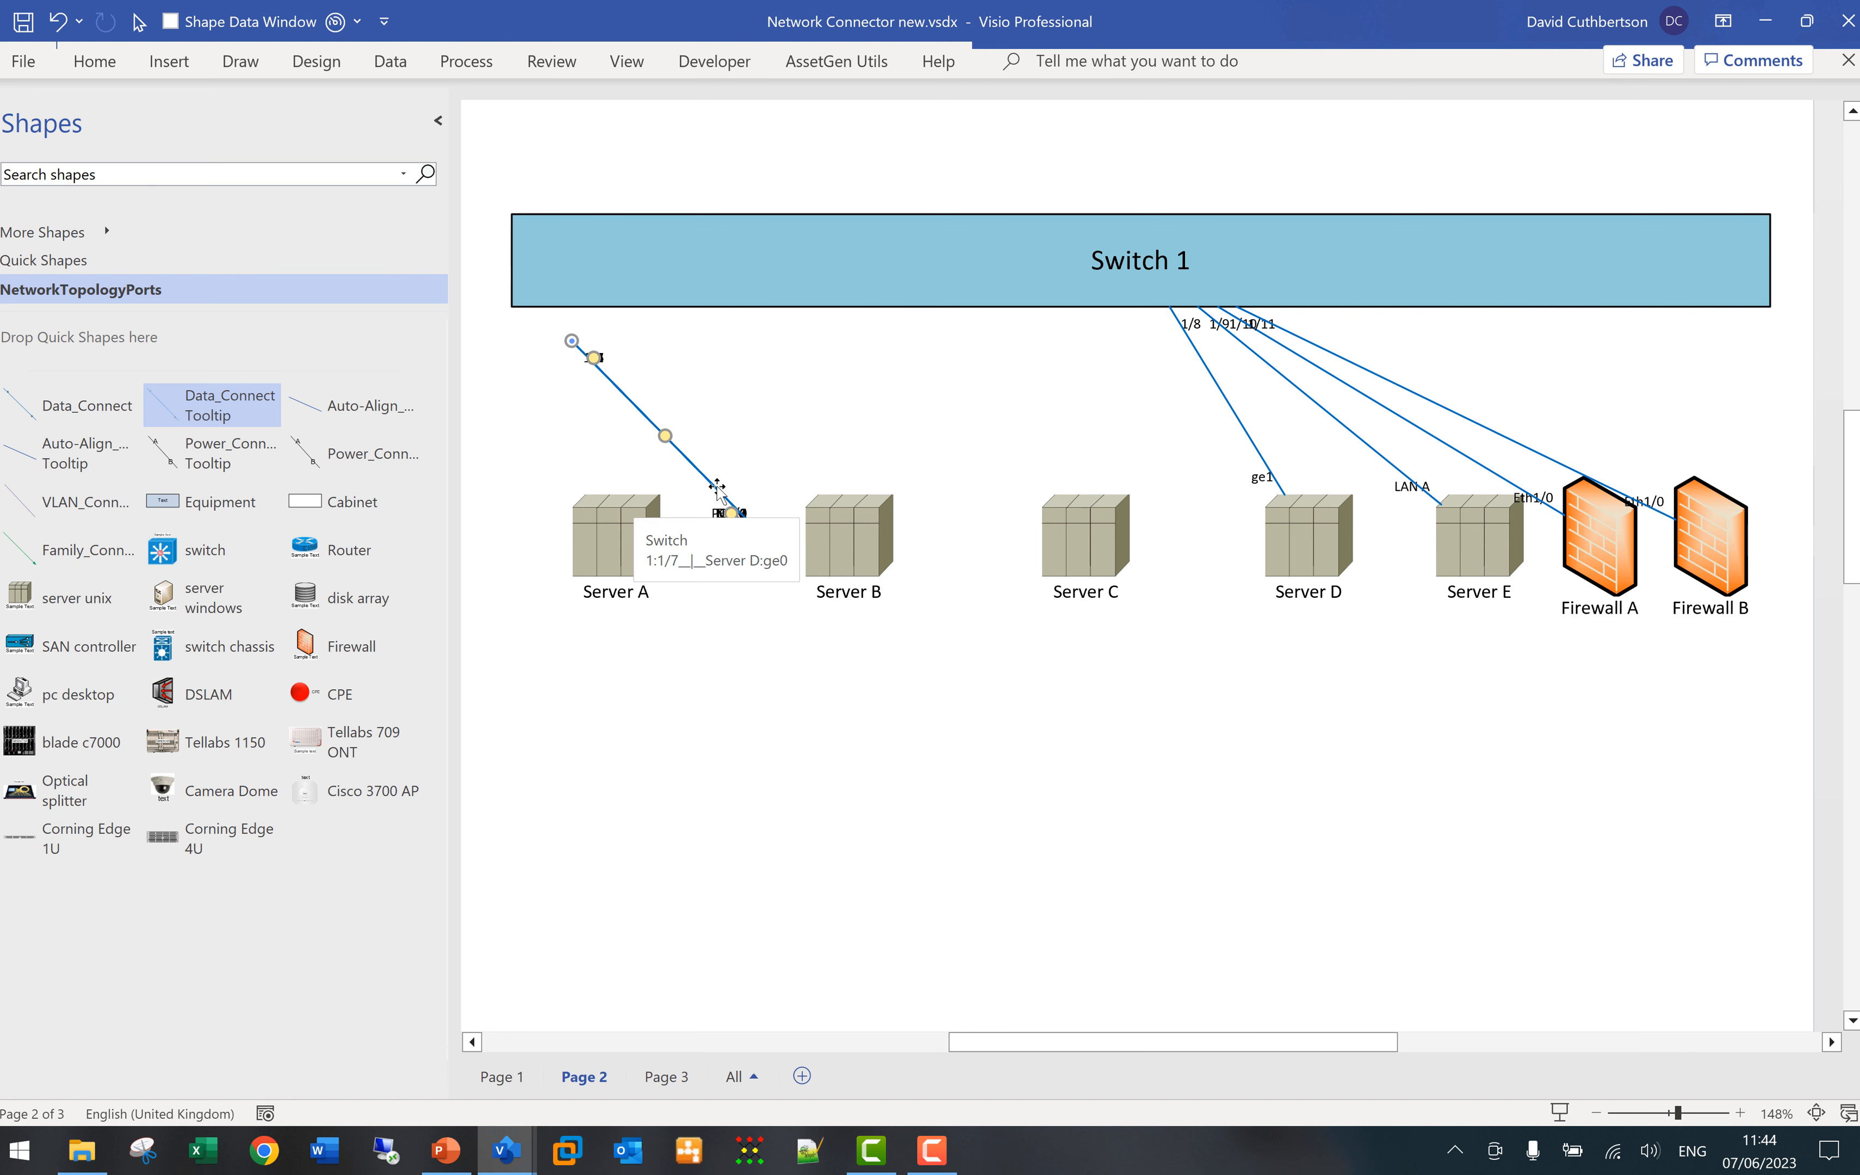
{"action": "left_click_drag", "start_coordinate": [759, 532], "coordinate": [1265, 525]}
{"action": "left_click_drag", "start_coordinate": [572, 340], "coordinate": [905, 274]}
- Attach the ge0 connector (port 1/7) and the NIC 1 connector (port 1/5) between Server C and Switch 1
{"action": "left_click", "coordinate": [669, 449]}
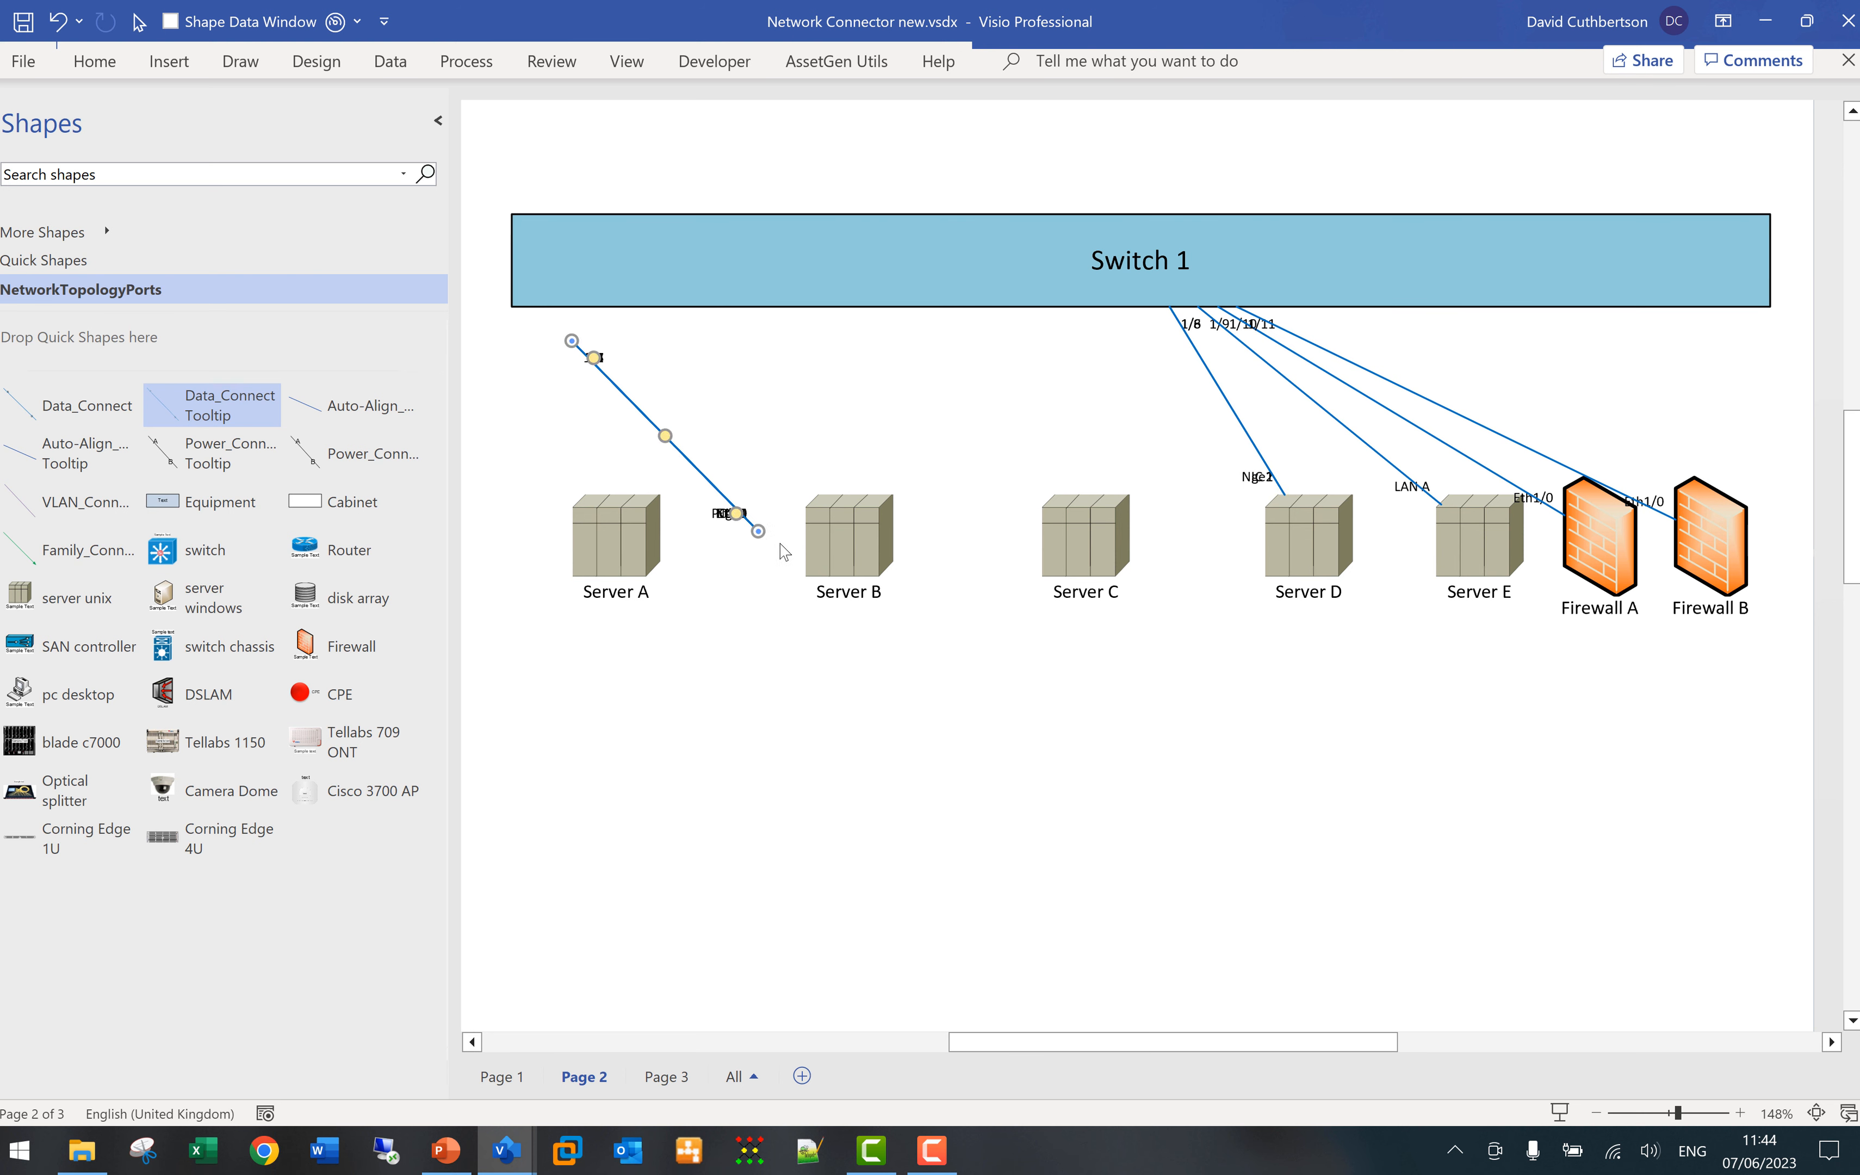
{"action": "left_click_drag", "start_coordinate": [759, 531], "coordinate": [1042, 519]}
{"action": "left_click_drag", "start_coordinate": [758, 531], "coordinate": [1042, 519]}
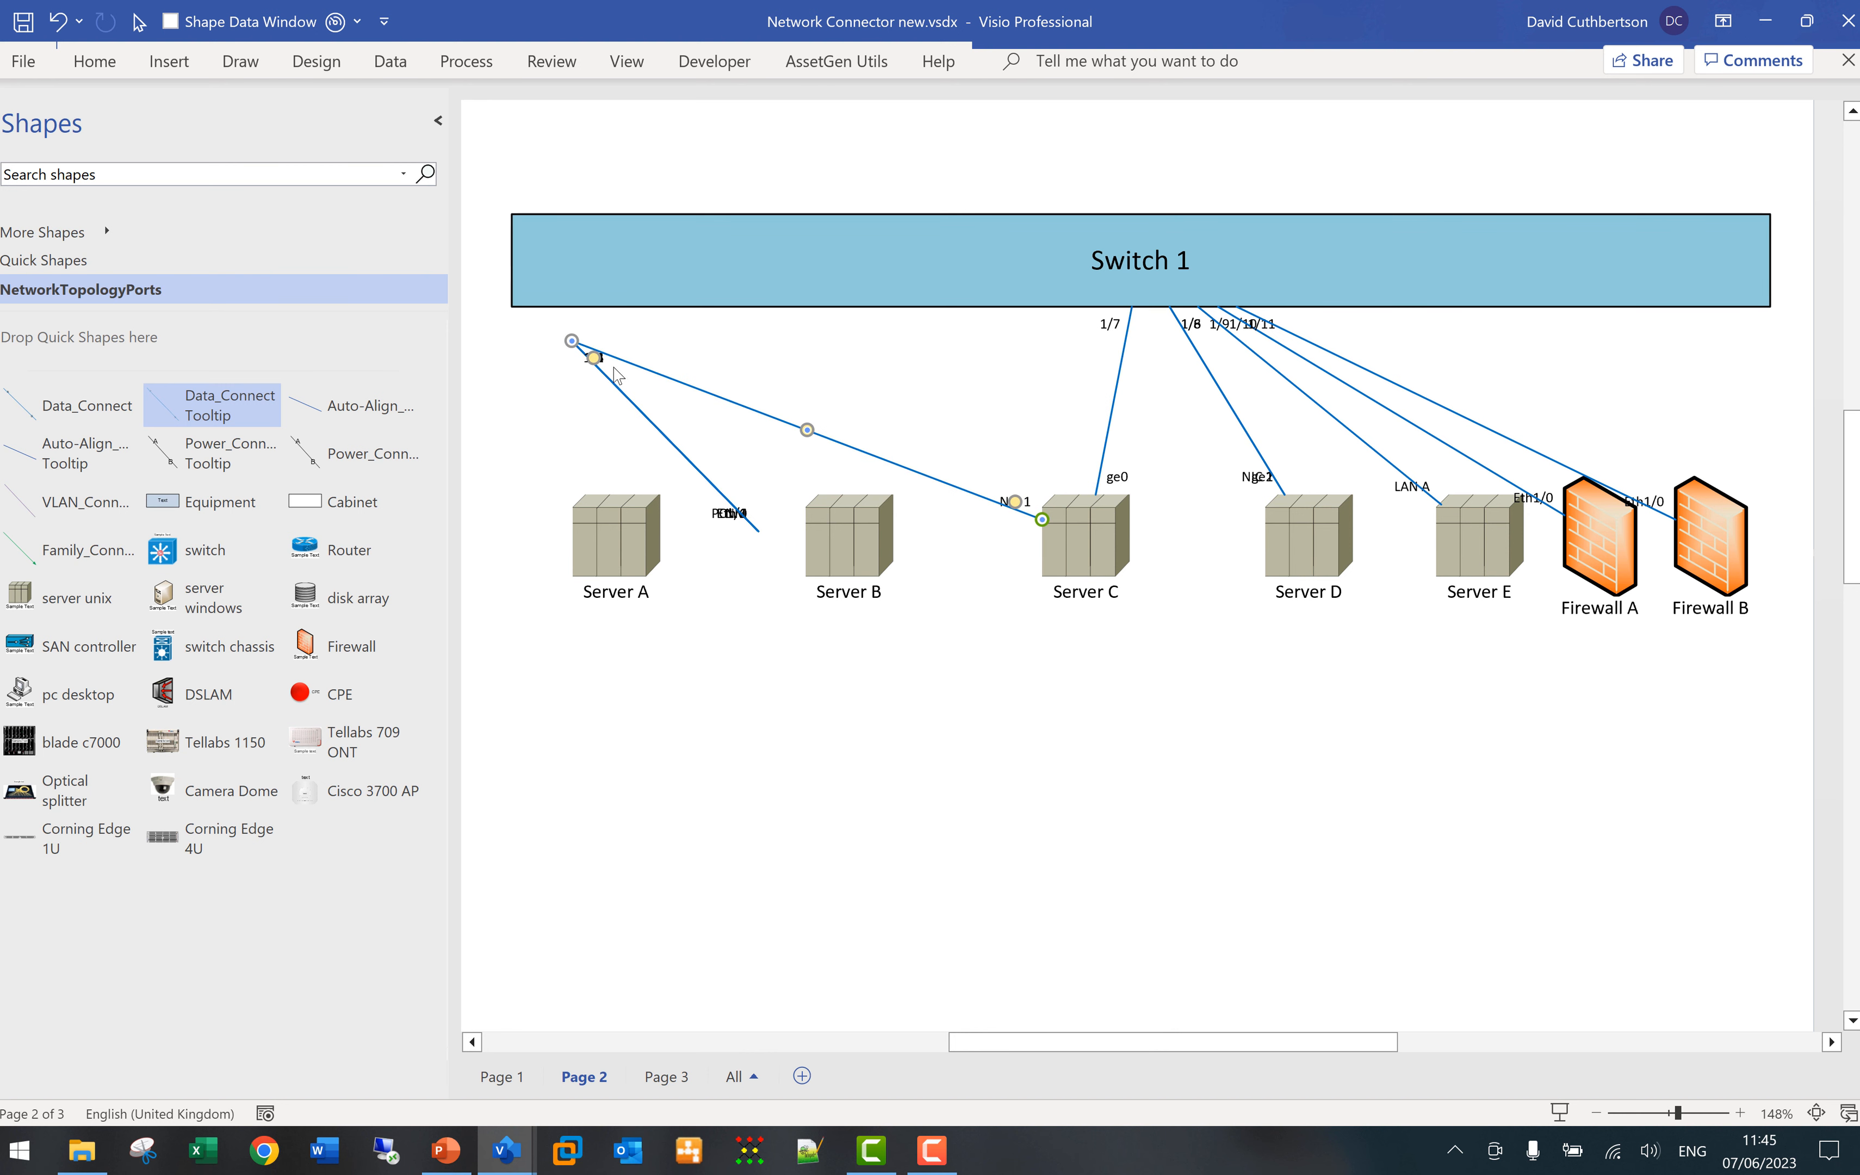
{"action": "left_click_drag", "start_coordinate": [572, 340], "coordinate": [884, 239]}
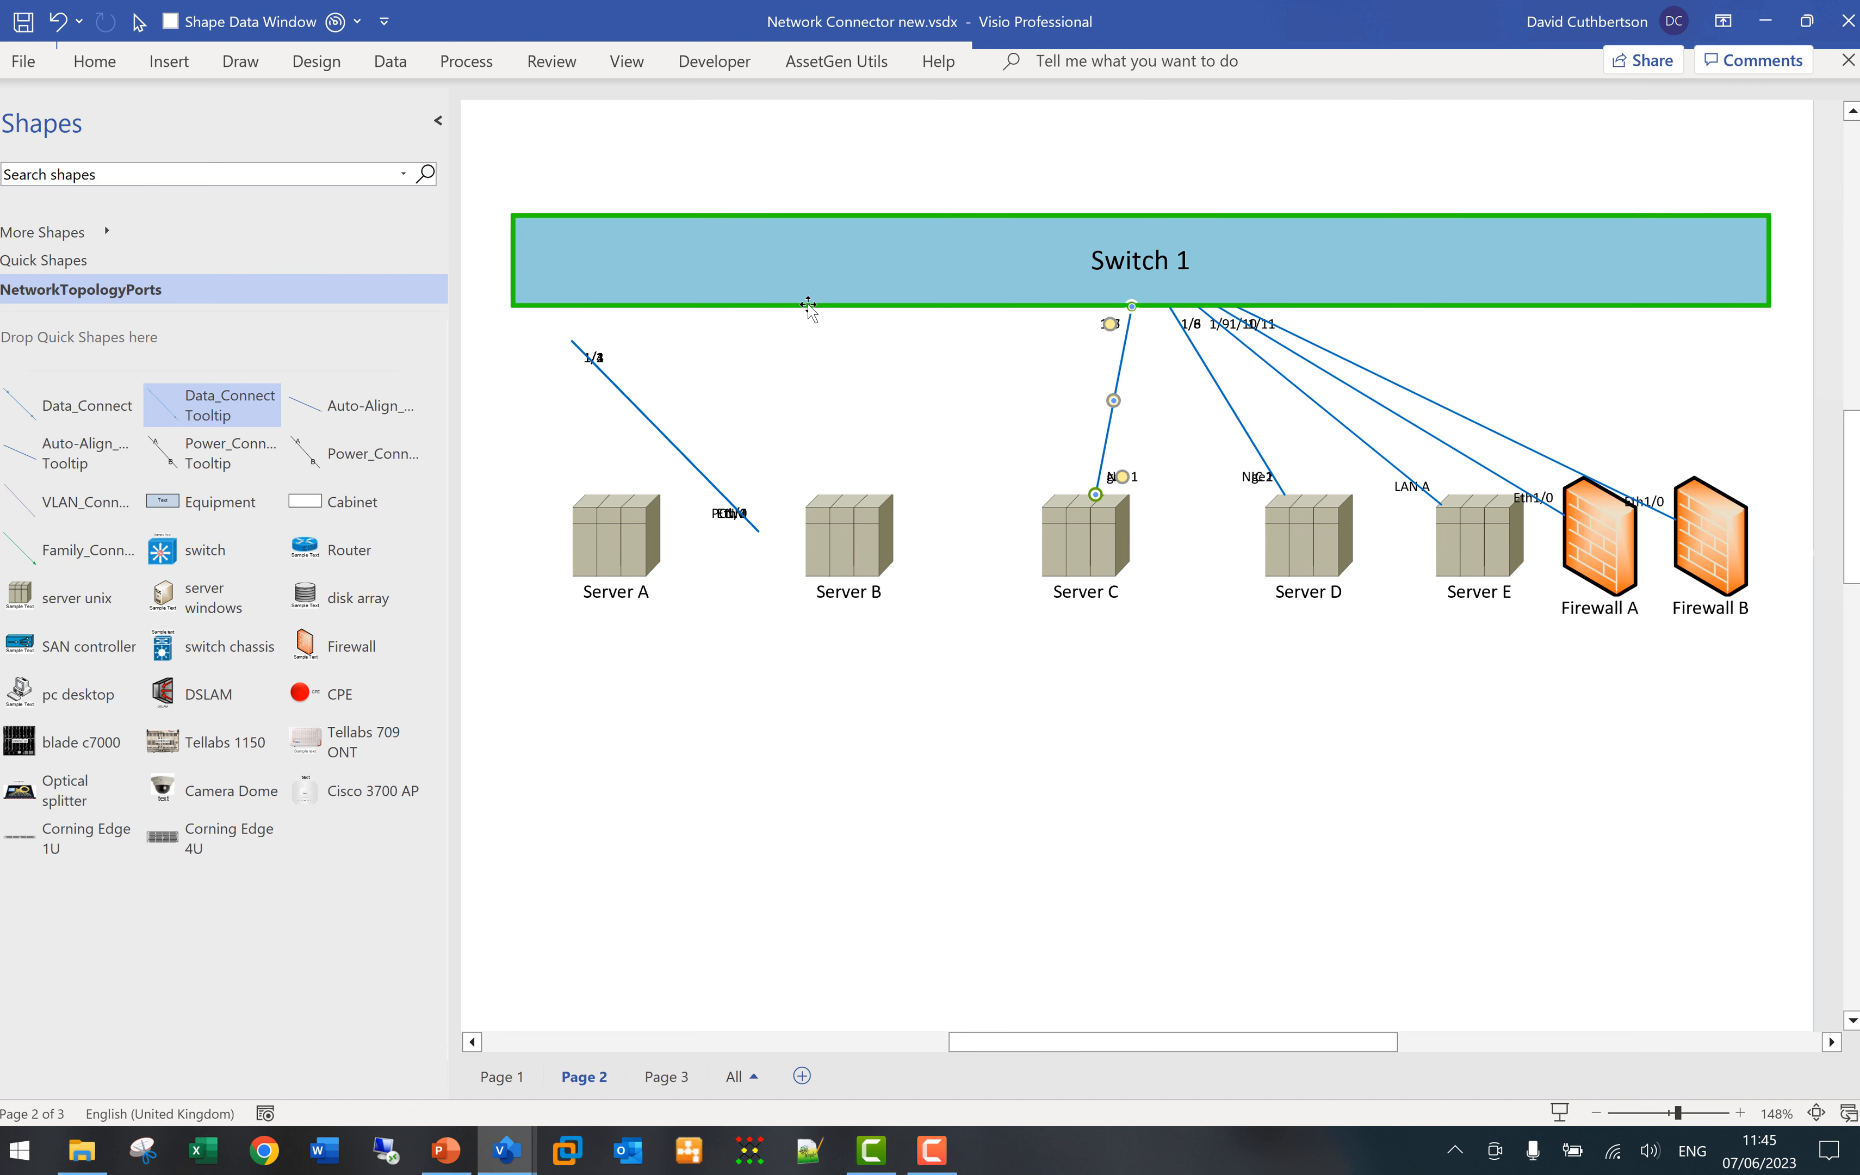
- Attach the PC1/0 connector (port 1/4) and the Eth 1 connector (port 1/3) between Server B and Switch 1
{"action": "left_click_drag", "start_coordinate": [808, 307], "coordinate": [808, 306]}
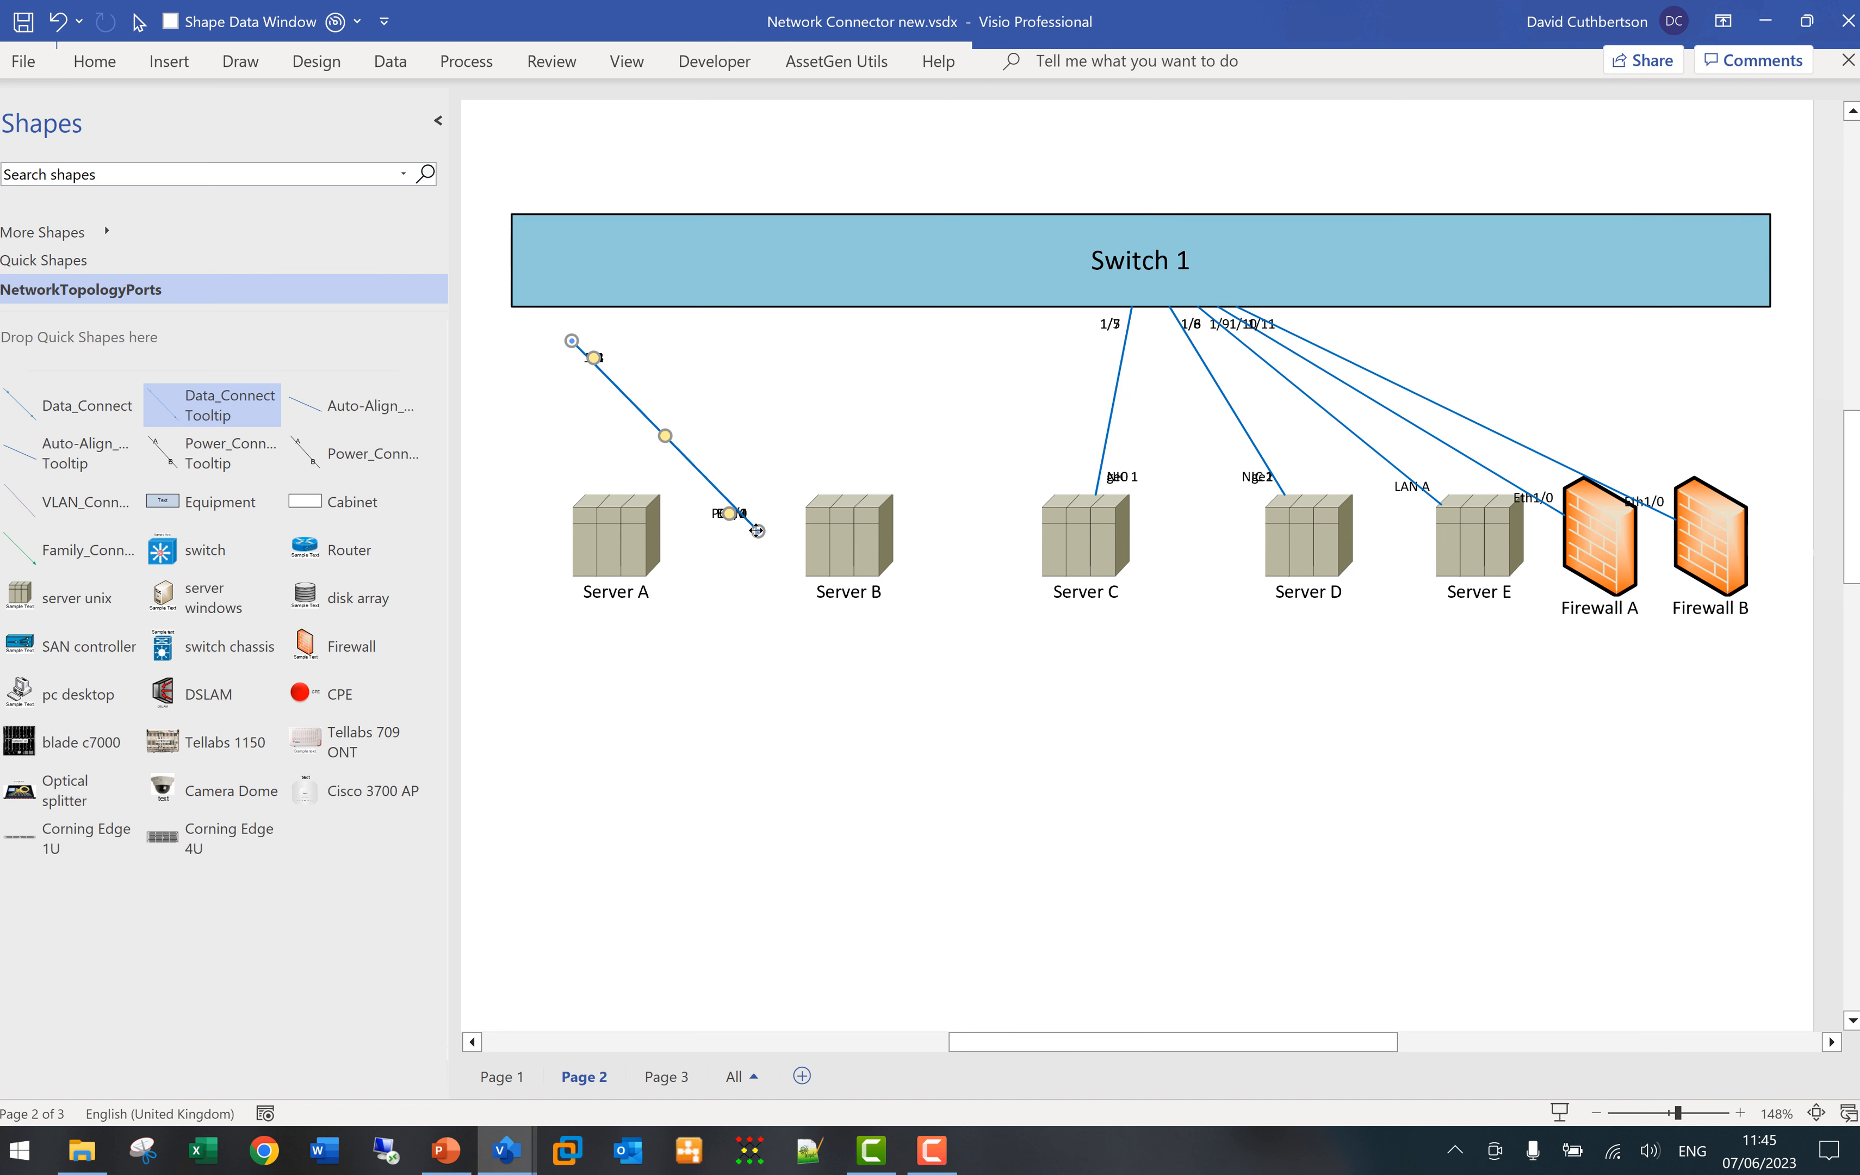
{"action": "left_click_drag", "start_coordinate": [758, 531], "coordinate": [765, 479]}
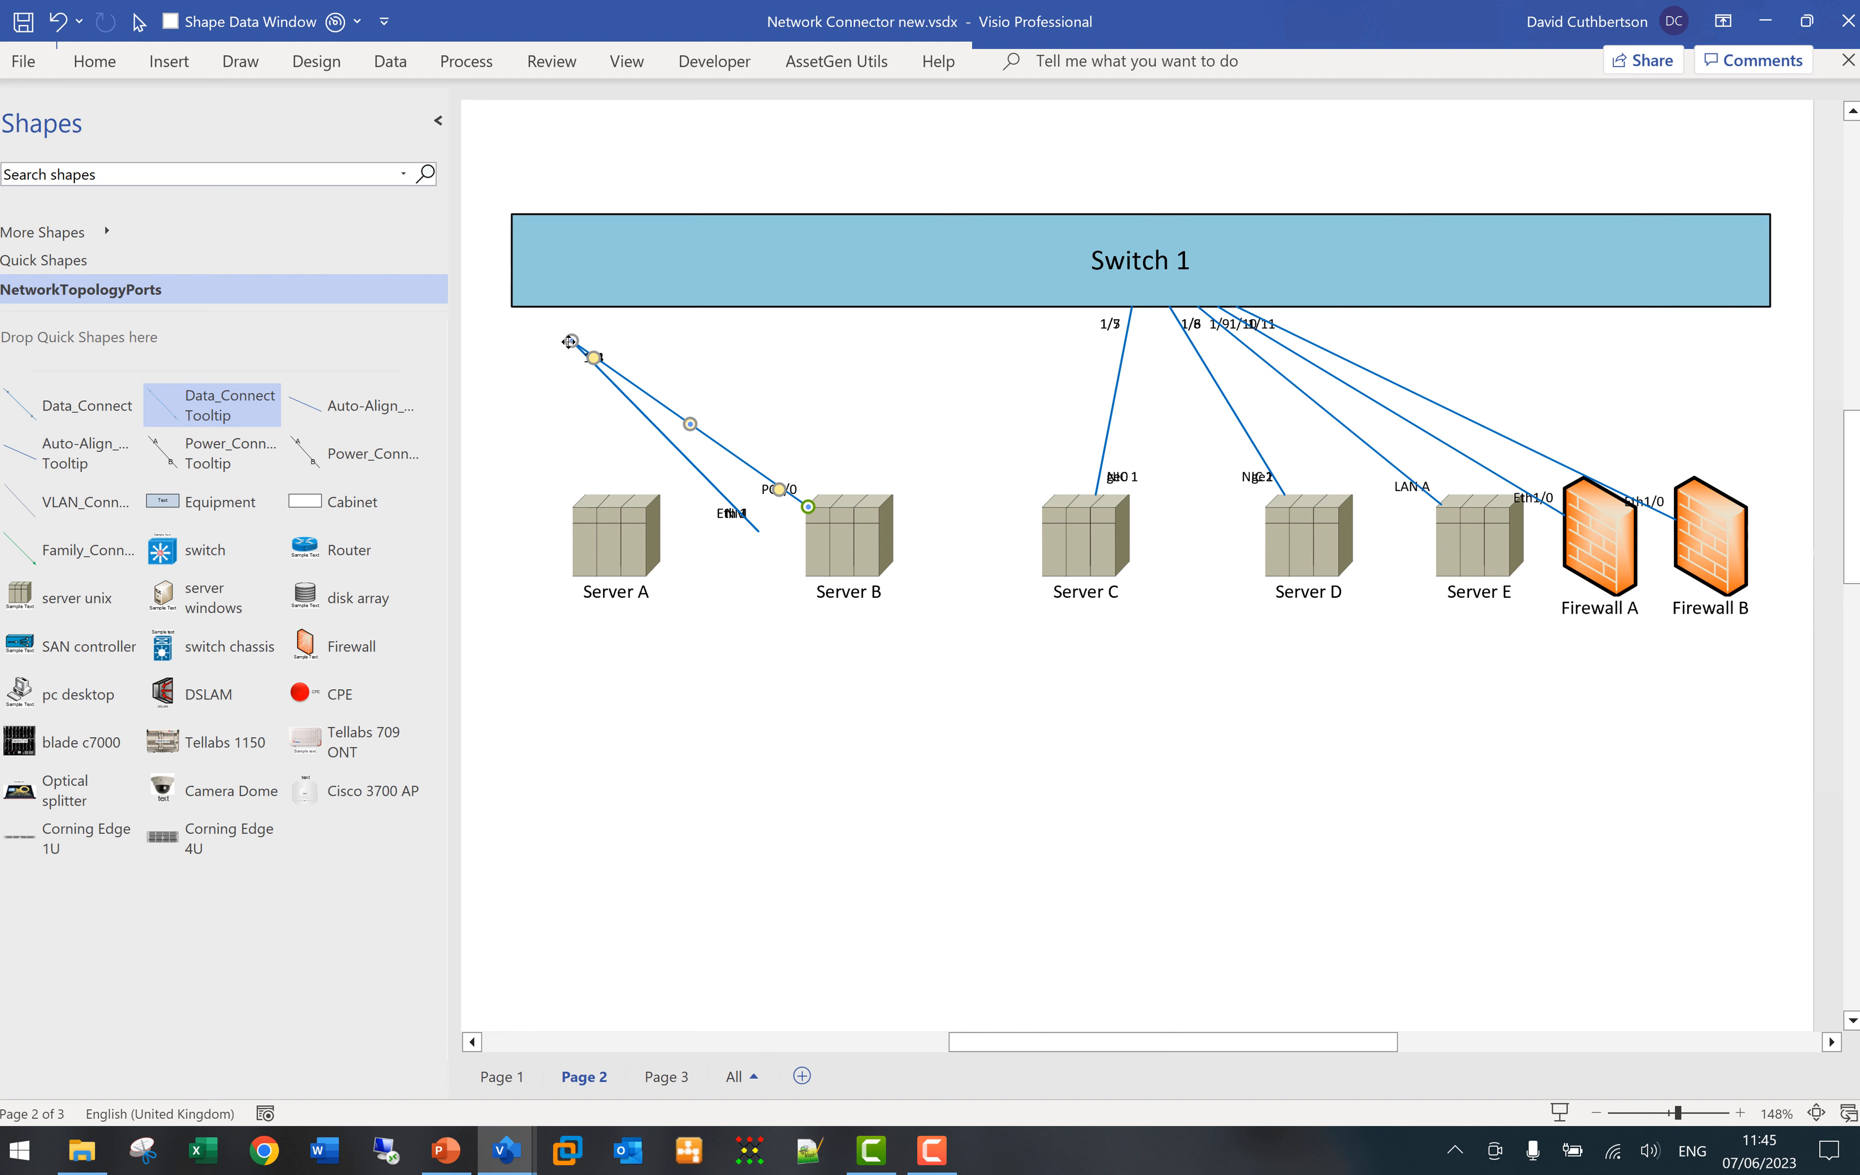
{"action": "left_click_drag", "start_coordinate": [571, 341], "coordinate": [1091, 307]}
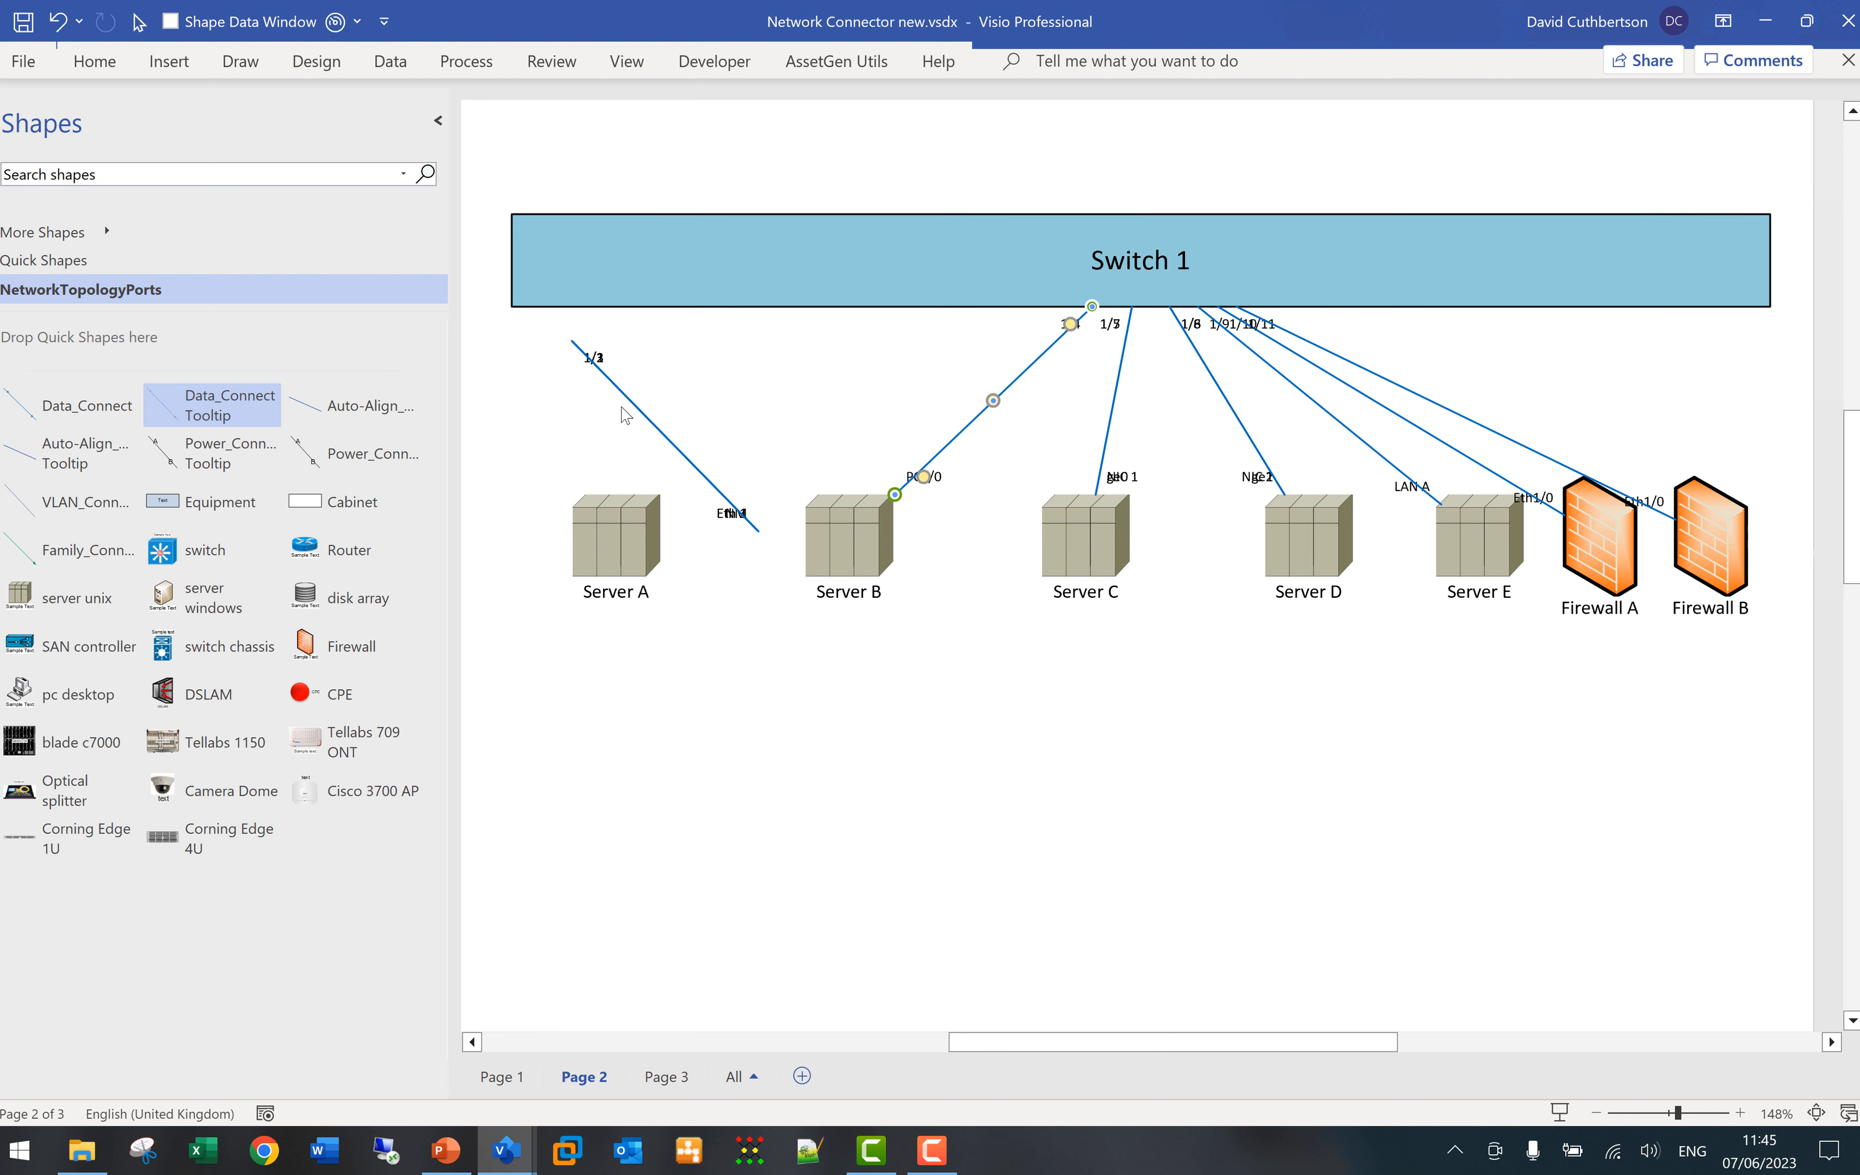
{"action": "left_click", "coordinate": [649, 418]}
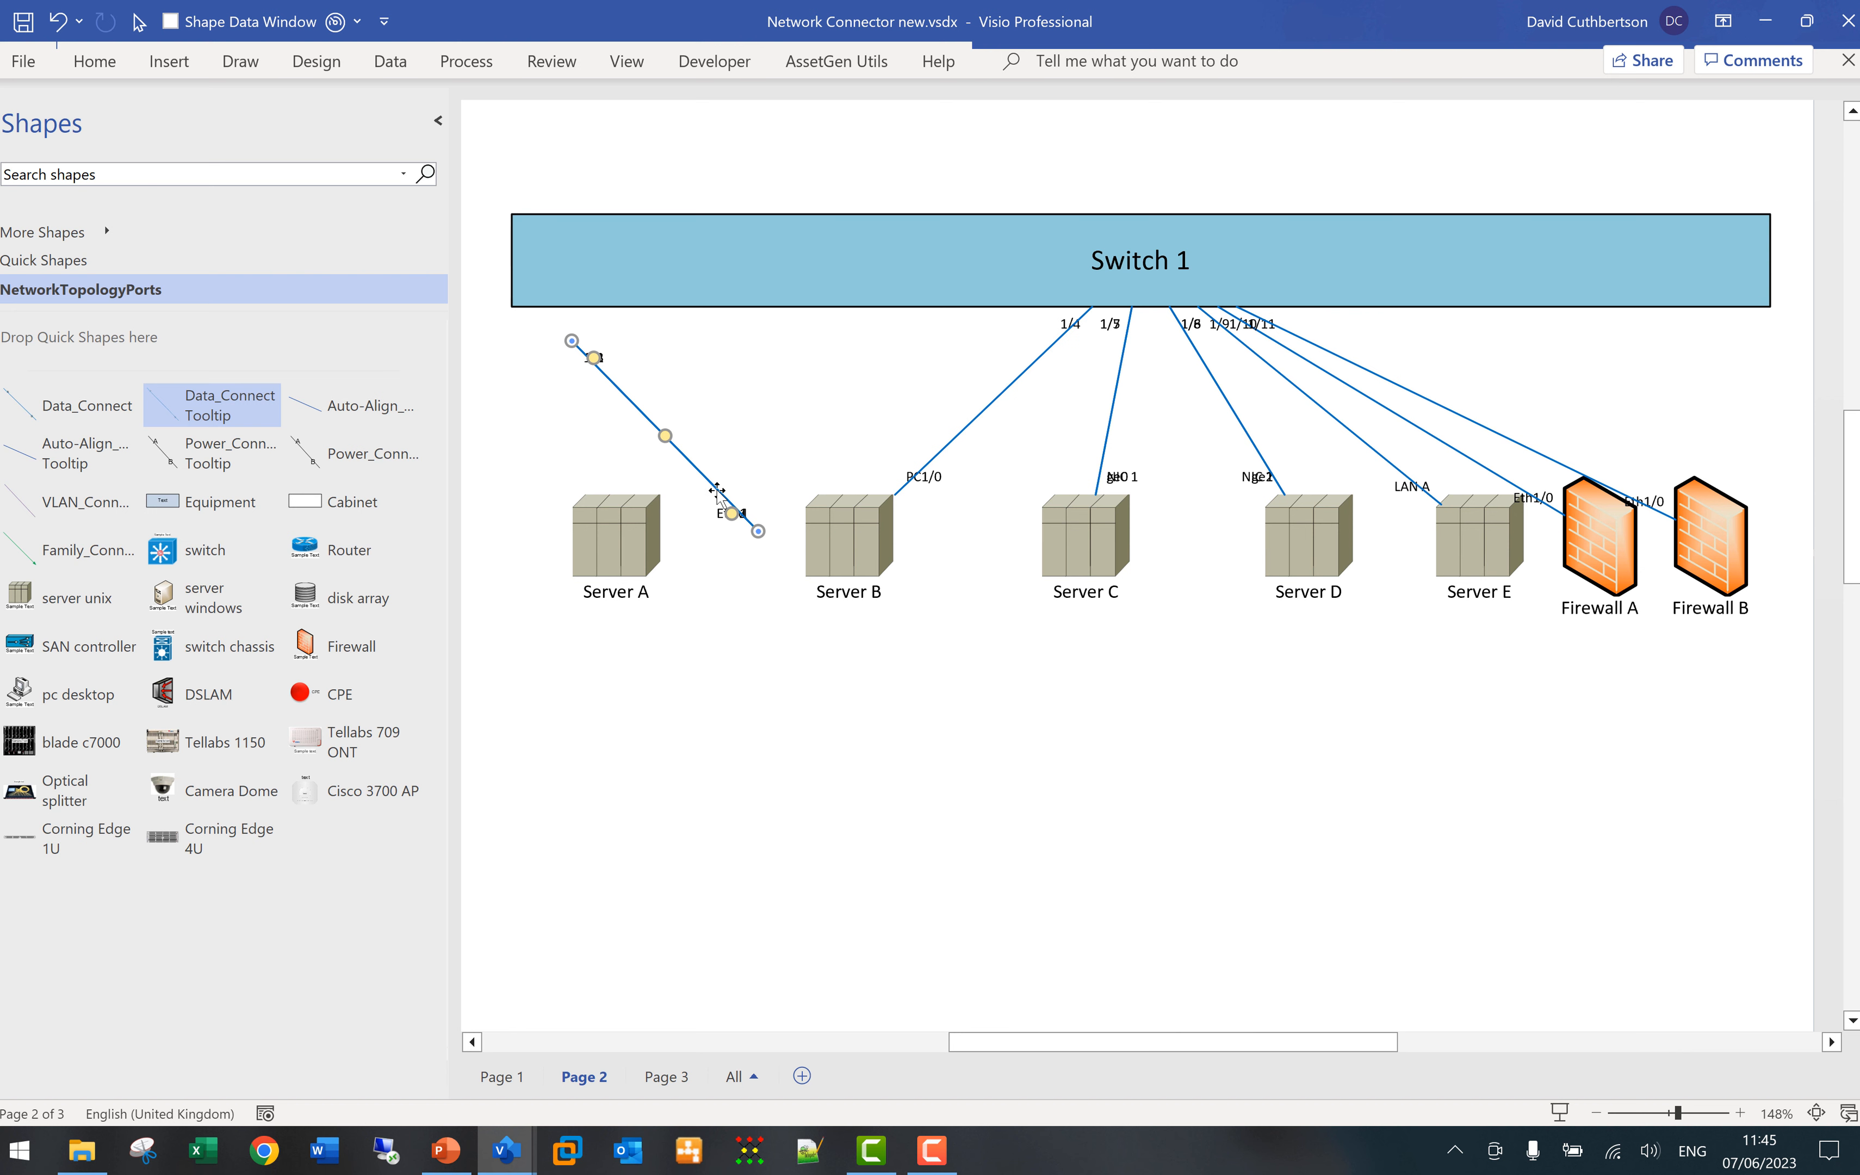
{"action": "left_click_drag", "start_coordinate": [758, 530], "coordinate": [824, 533]}
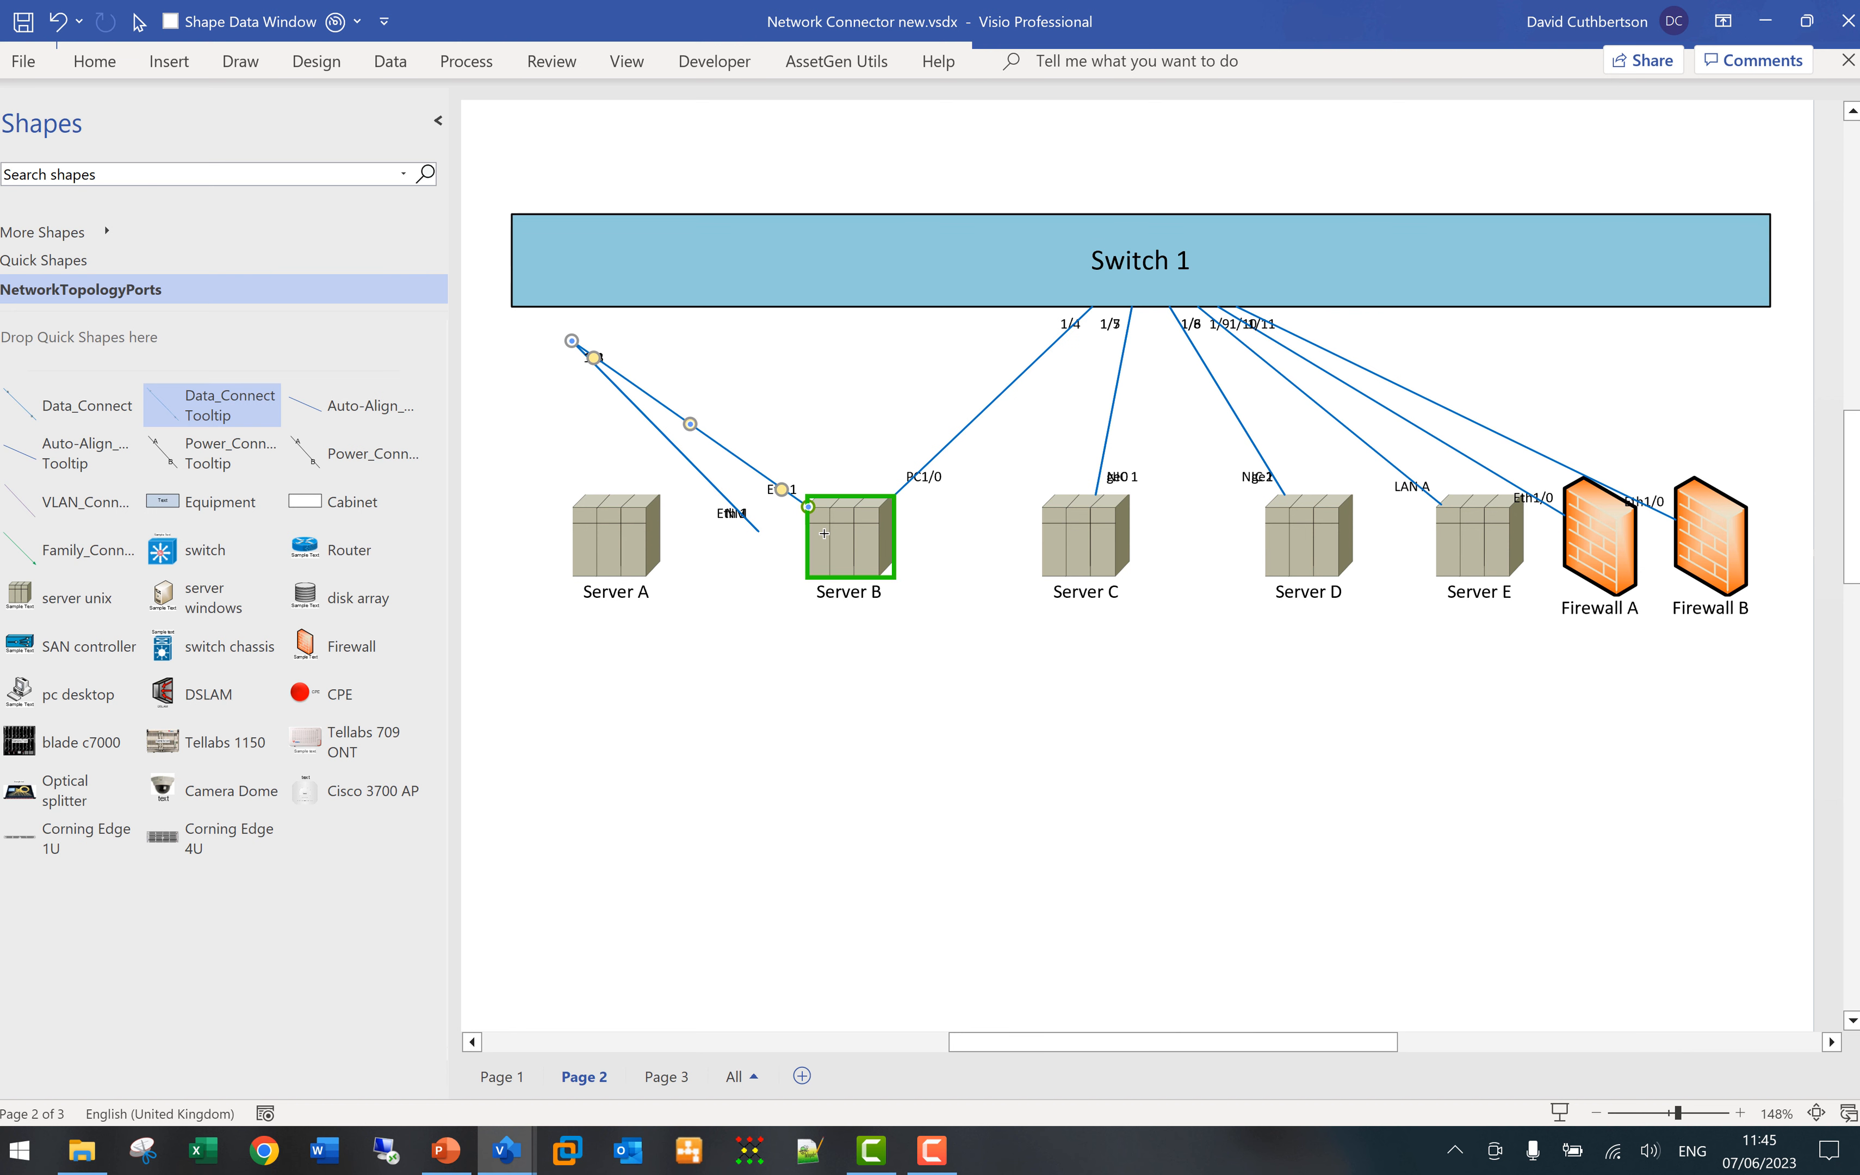
{"action": "left_click_drag", "start_coordinate": [571, 340], "coordinate": [640, 295]}
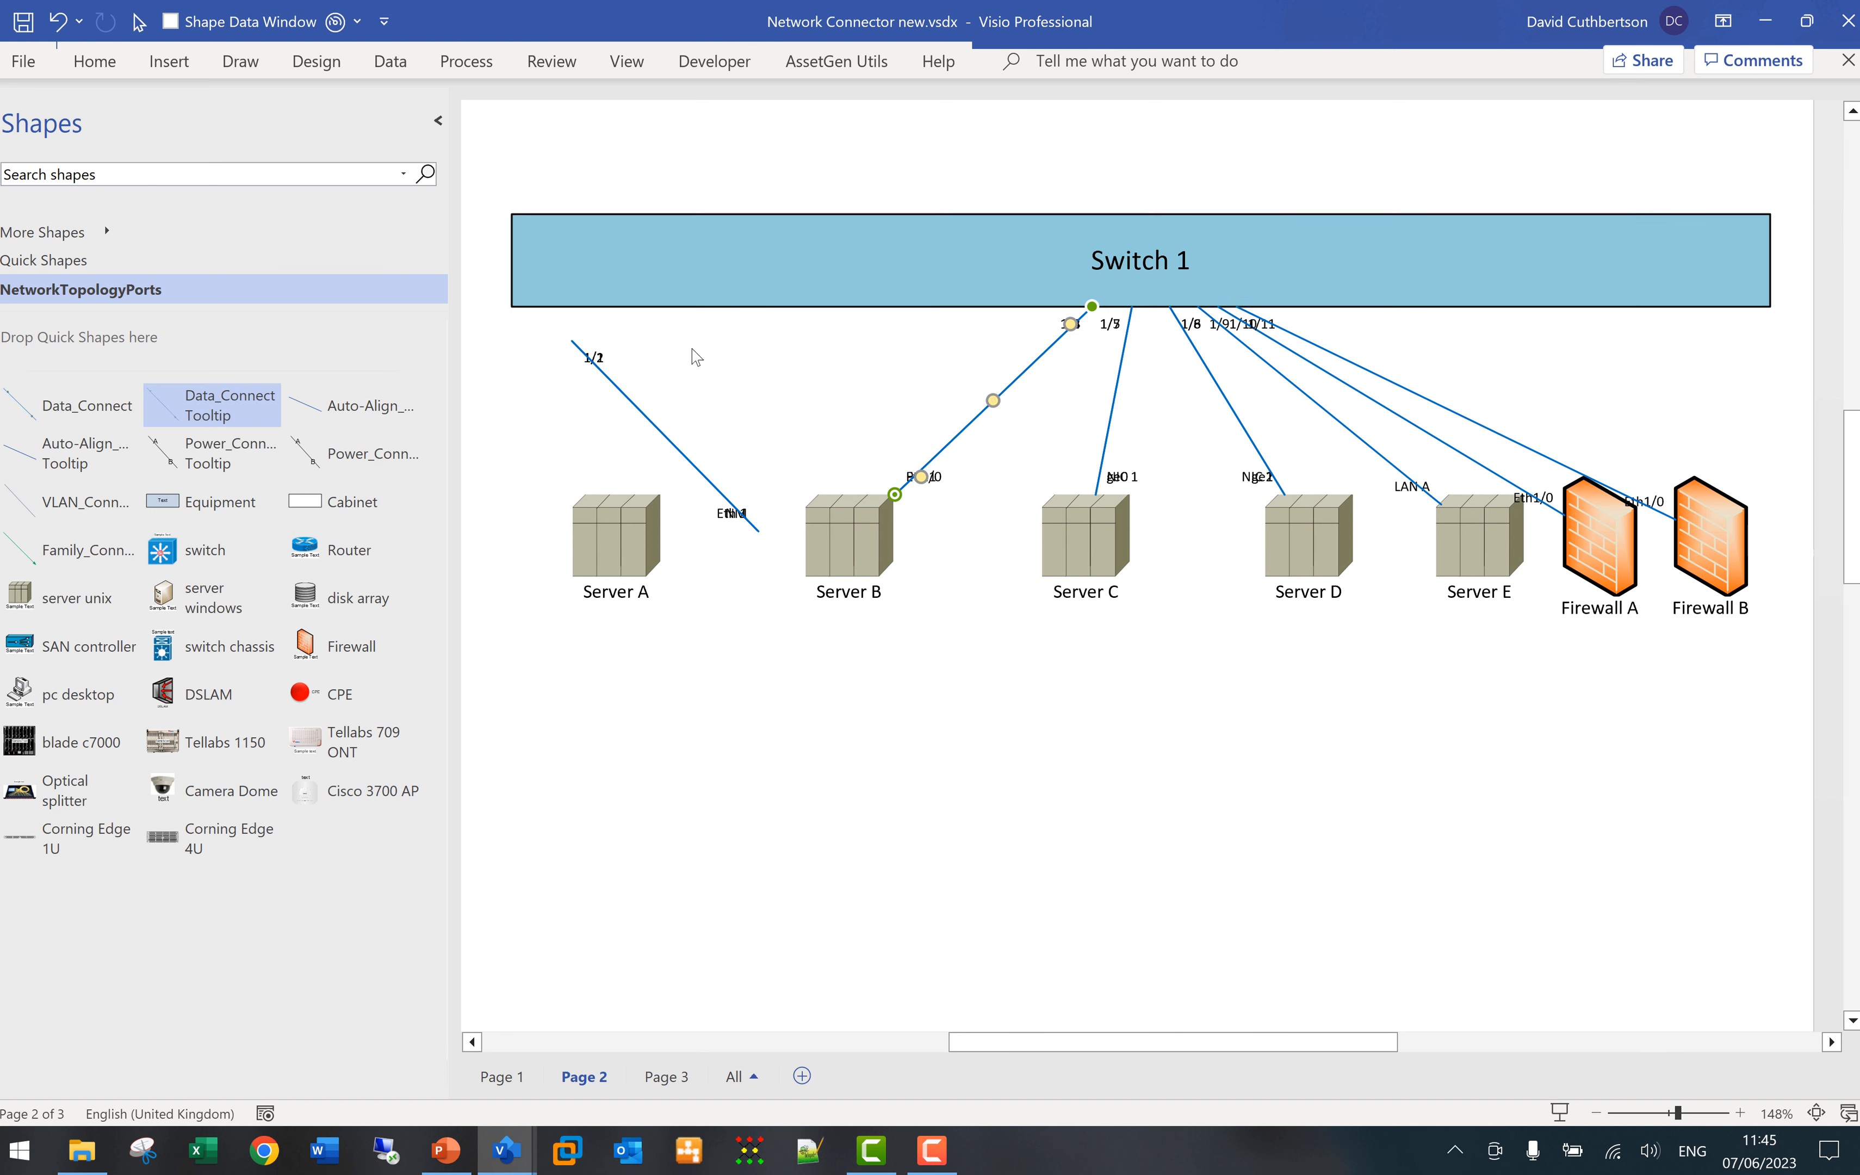
- Attach the NM connector (port 1/2) and the Eth 1 connector (port 1/1) between Server A and Switch 1
{"action": "left_click", "coordinate": [751, 535]}
{"action": "left_click_drag", "start_coordinate": [756, 533], "coordinate": [614, 513]}
{"action": "left_click_drag", "start_coordinate": [753, 287], "coordinate": [826, 266]}
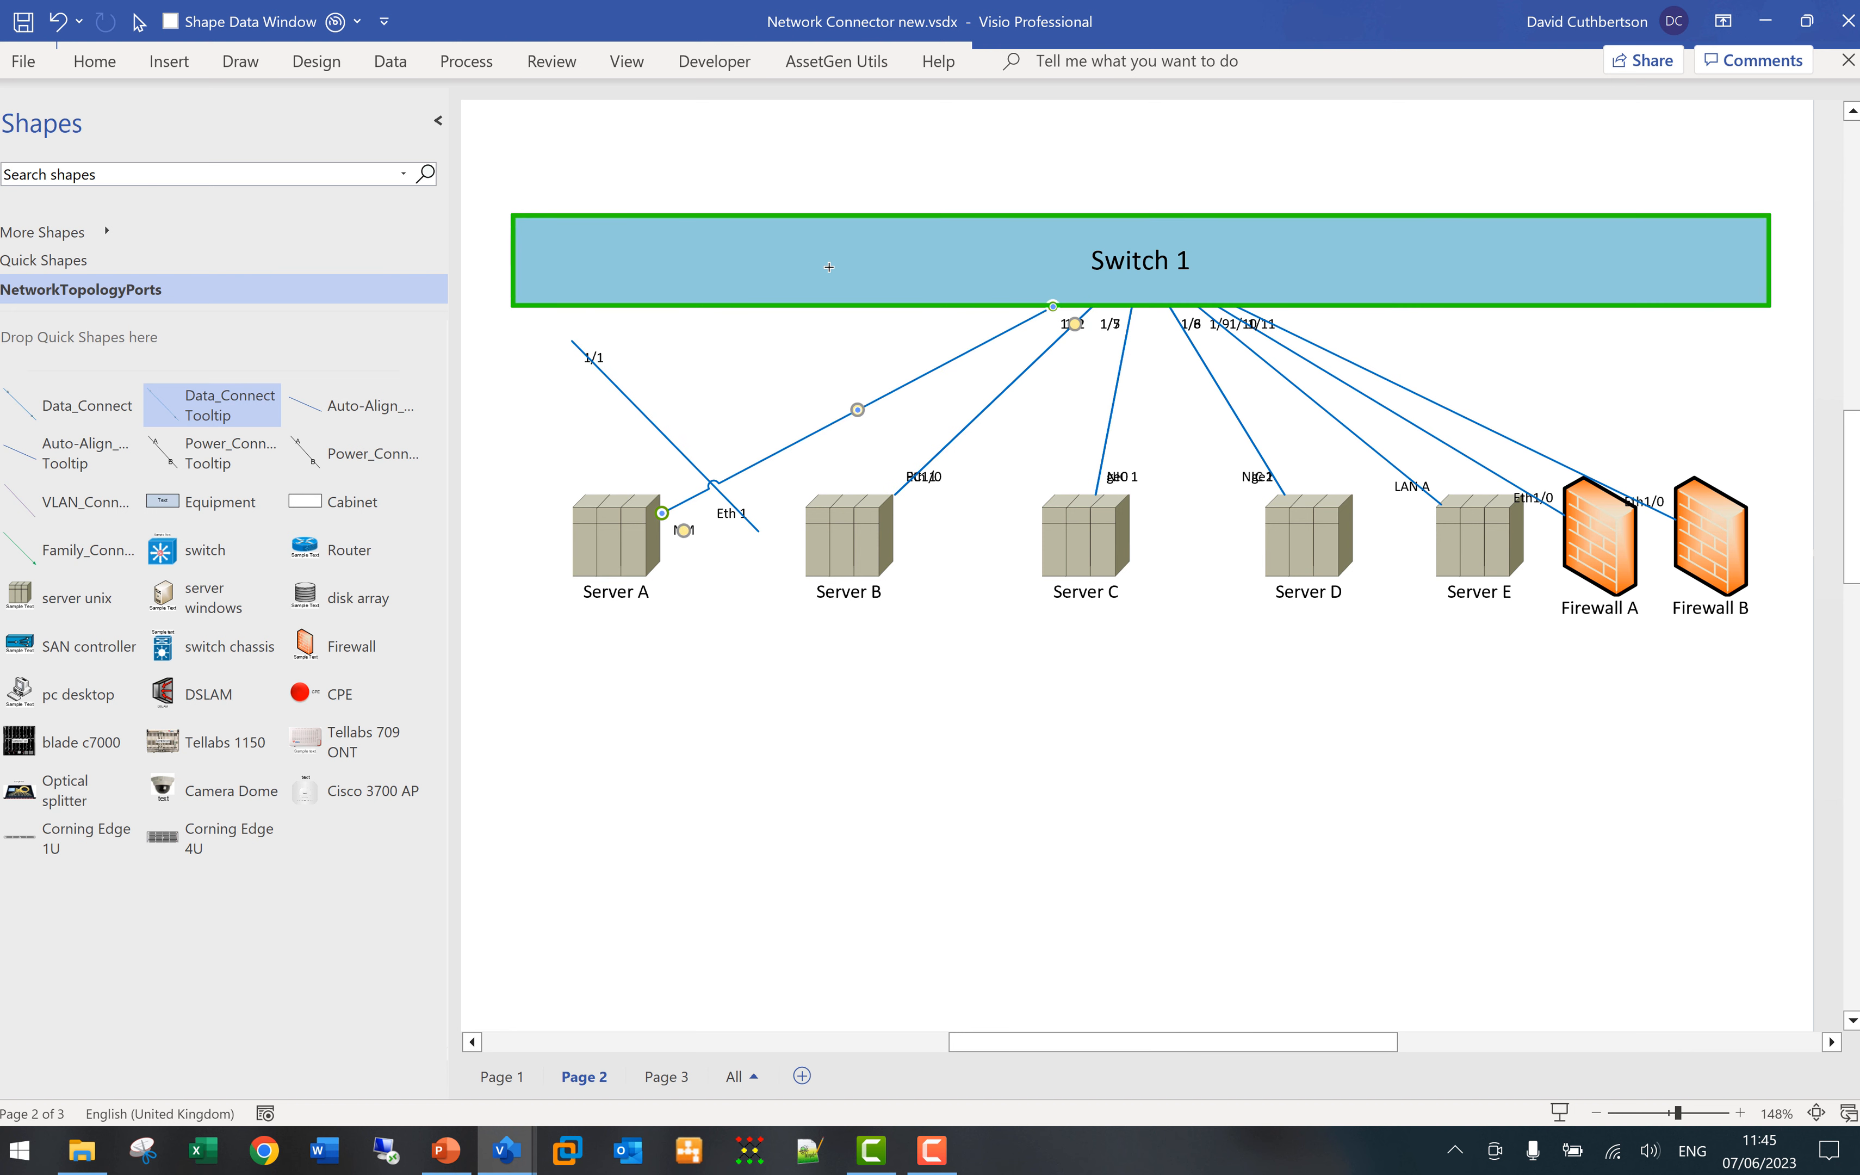
{"action": "left_click", "coordinate": [614, 393]}
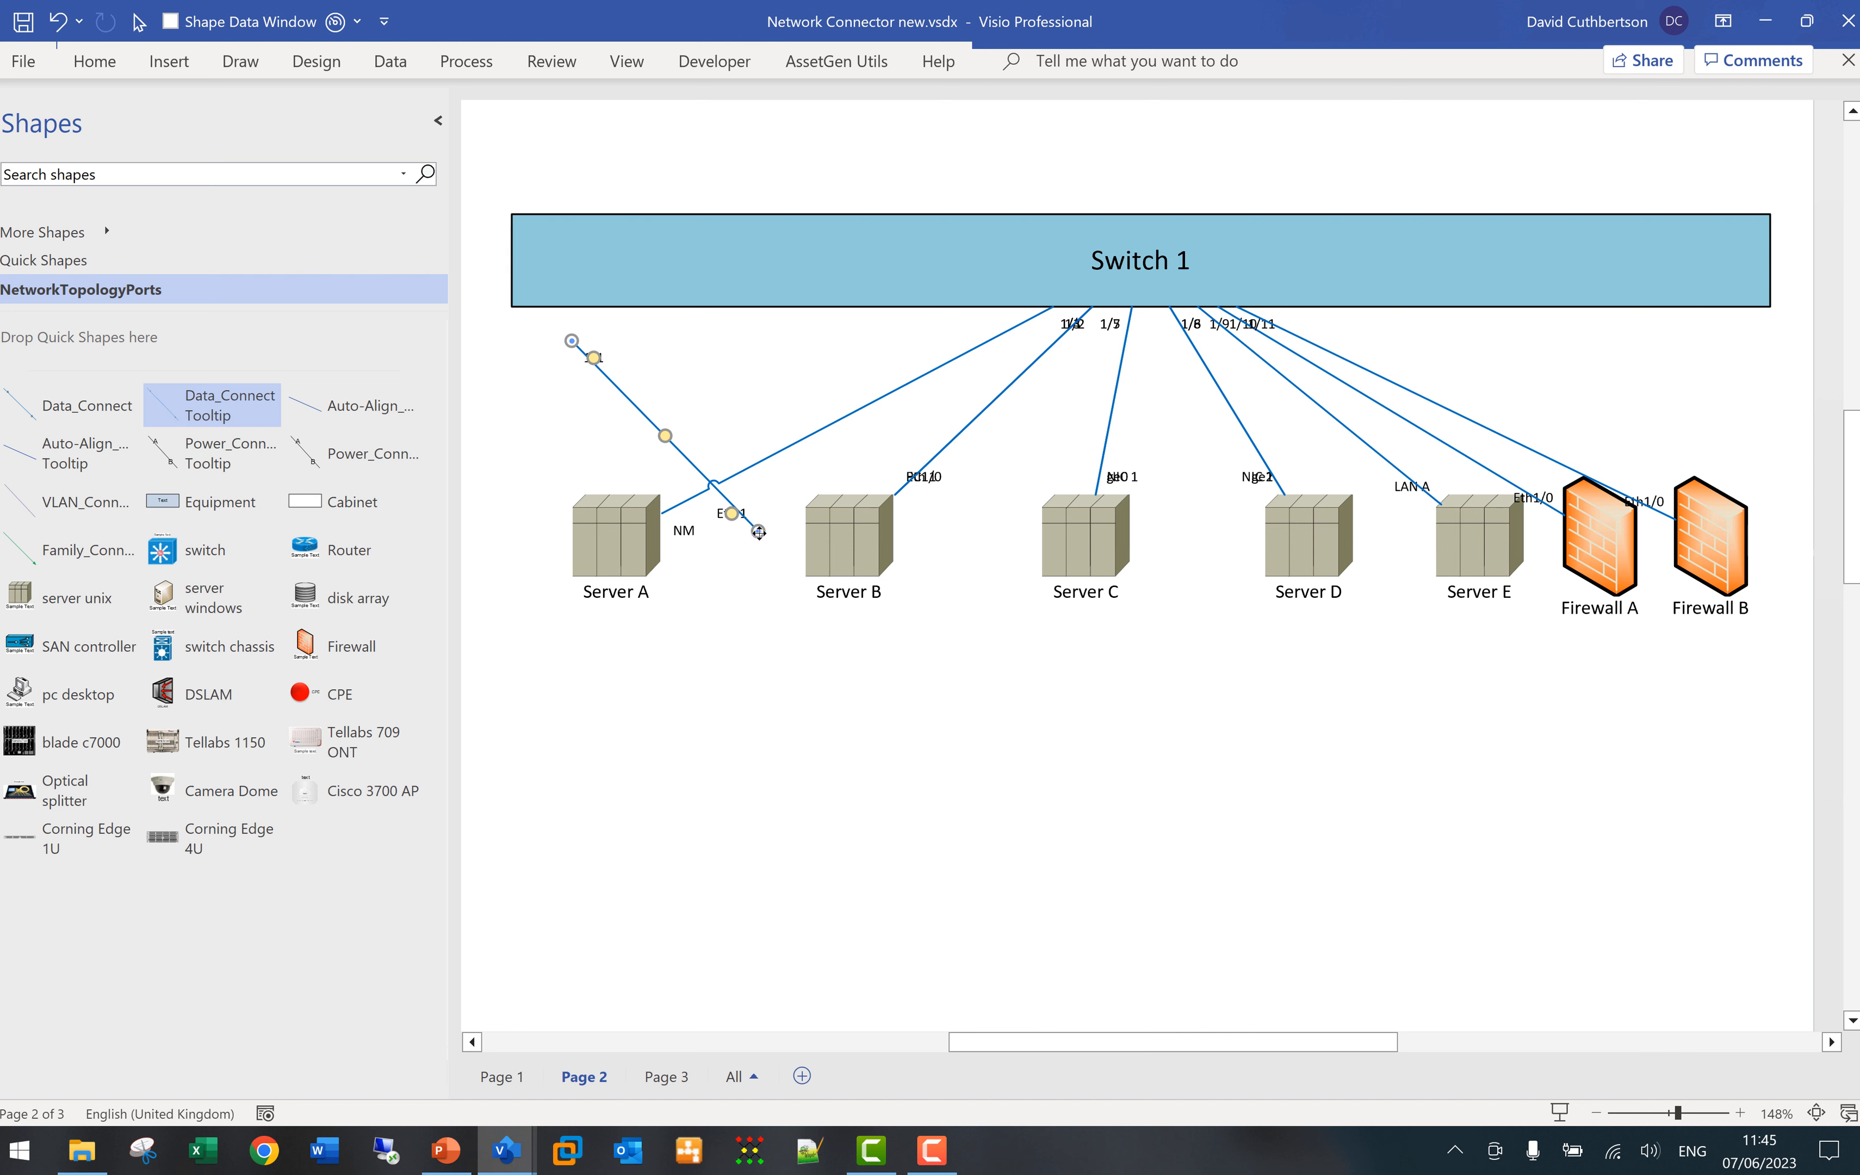
{"action": "left_click_drag", "start_coordinate": [758, 533], "coordinate": [608, 495]}
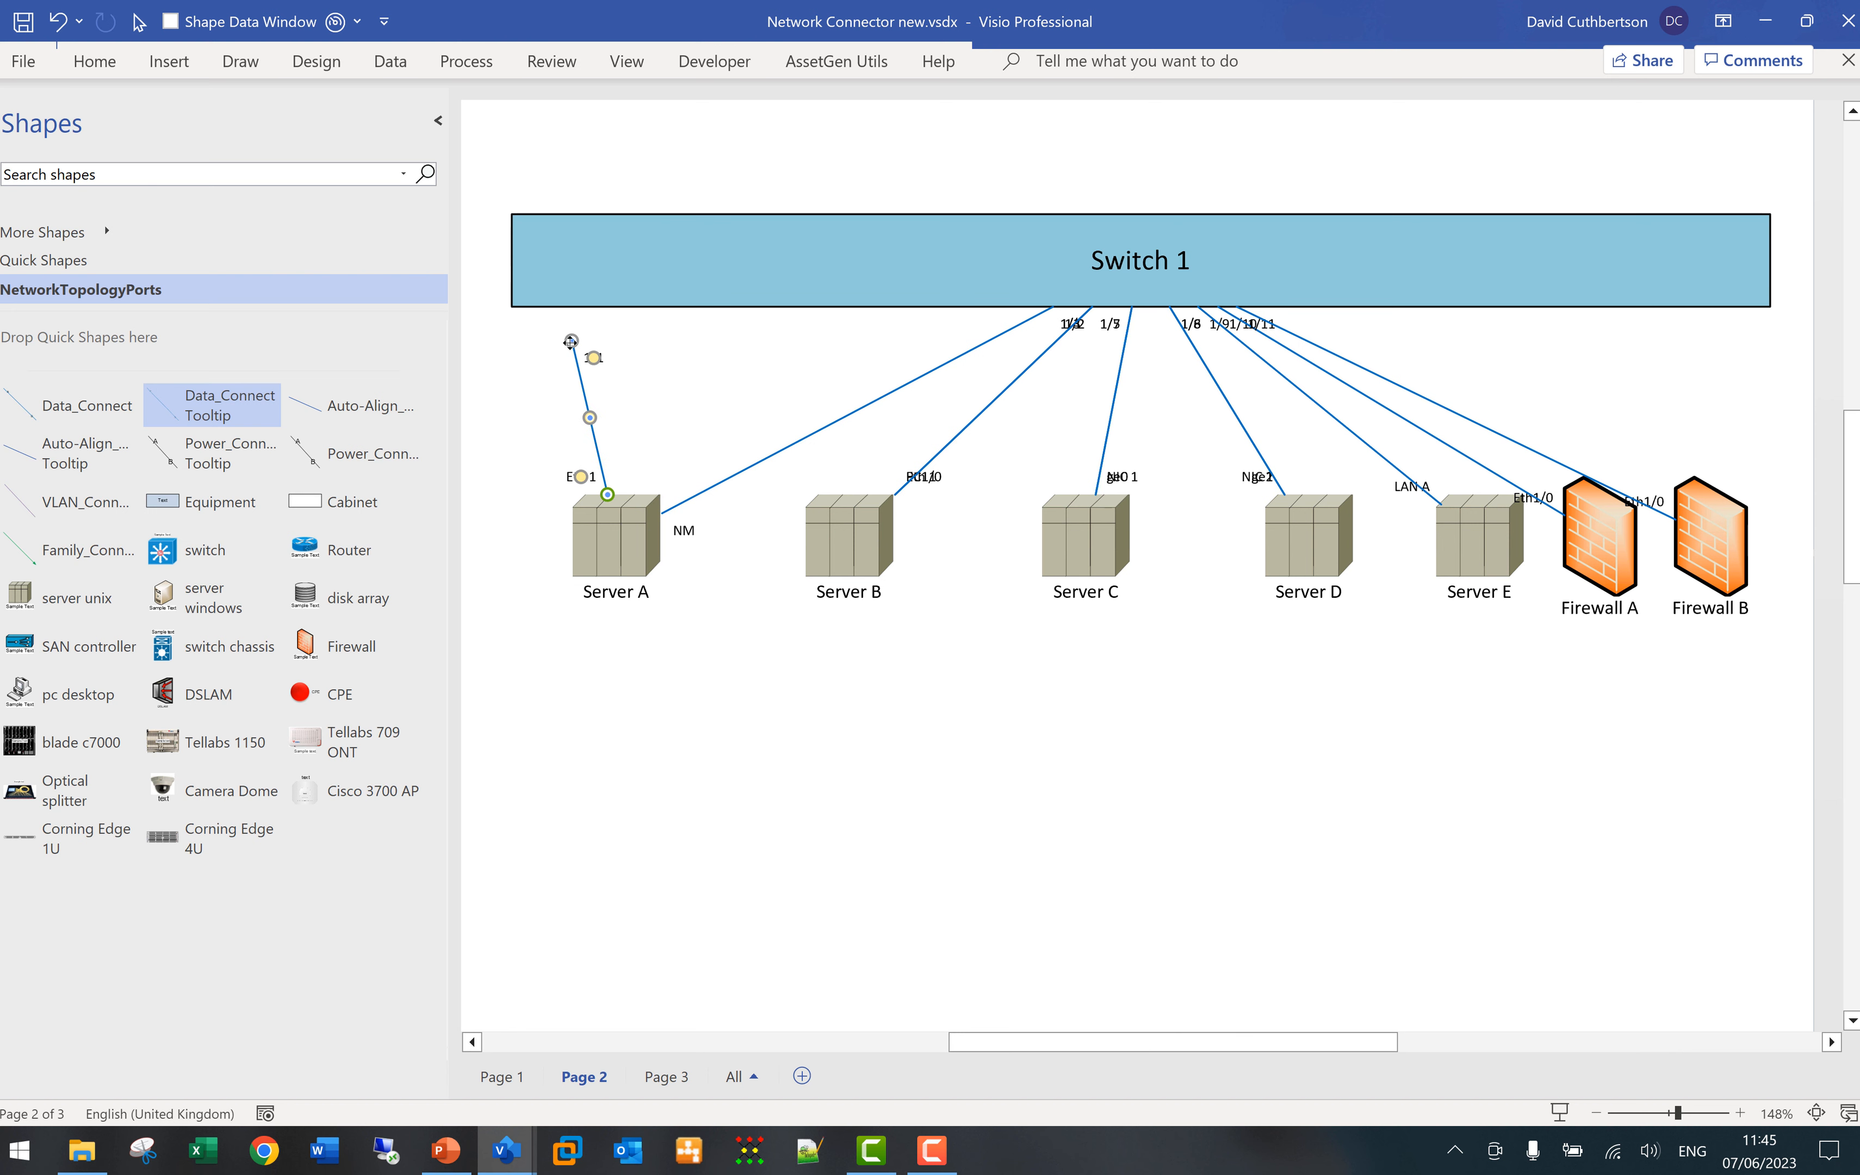
{"action": "left_click_drag", "start_coordinate": [571, 341], "coordinate": [894, 234]}
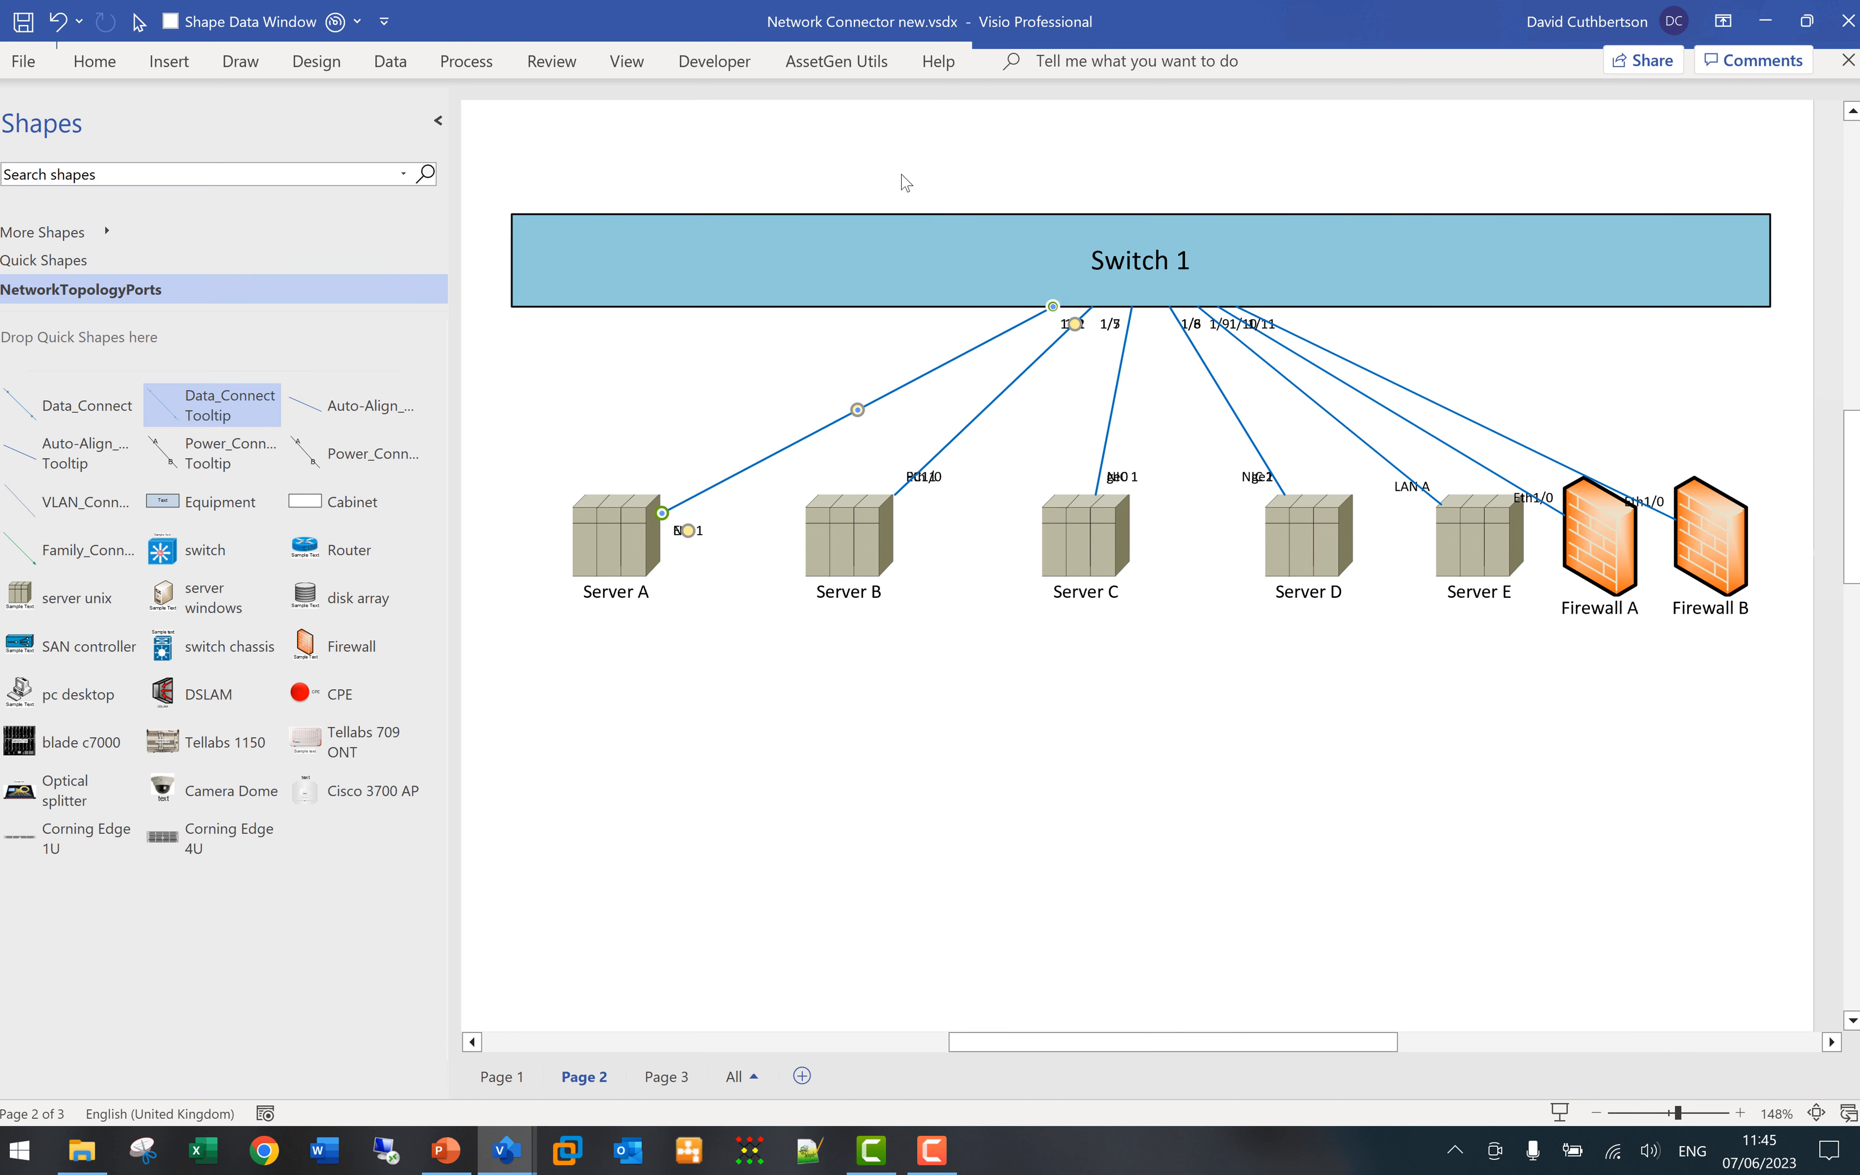
- Select Switch 1 with all servers, firewalls and connectors, and display the AssetGen utilities
{"action": "left_click", "coordinate": [905, 183]}
{"action": "left_click_drag", "start_coordinate": [491, 182], "coordinate": [1800, 727]}
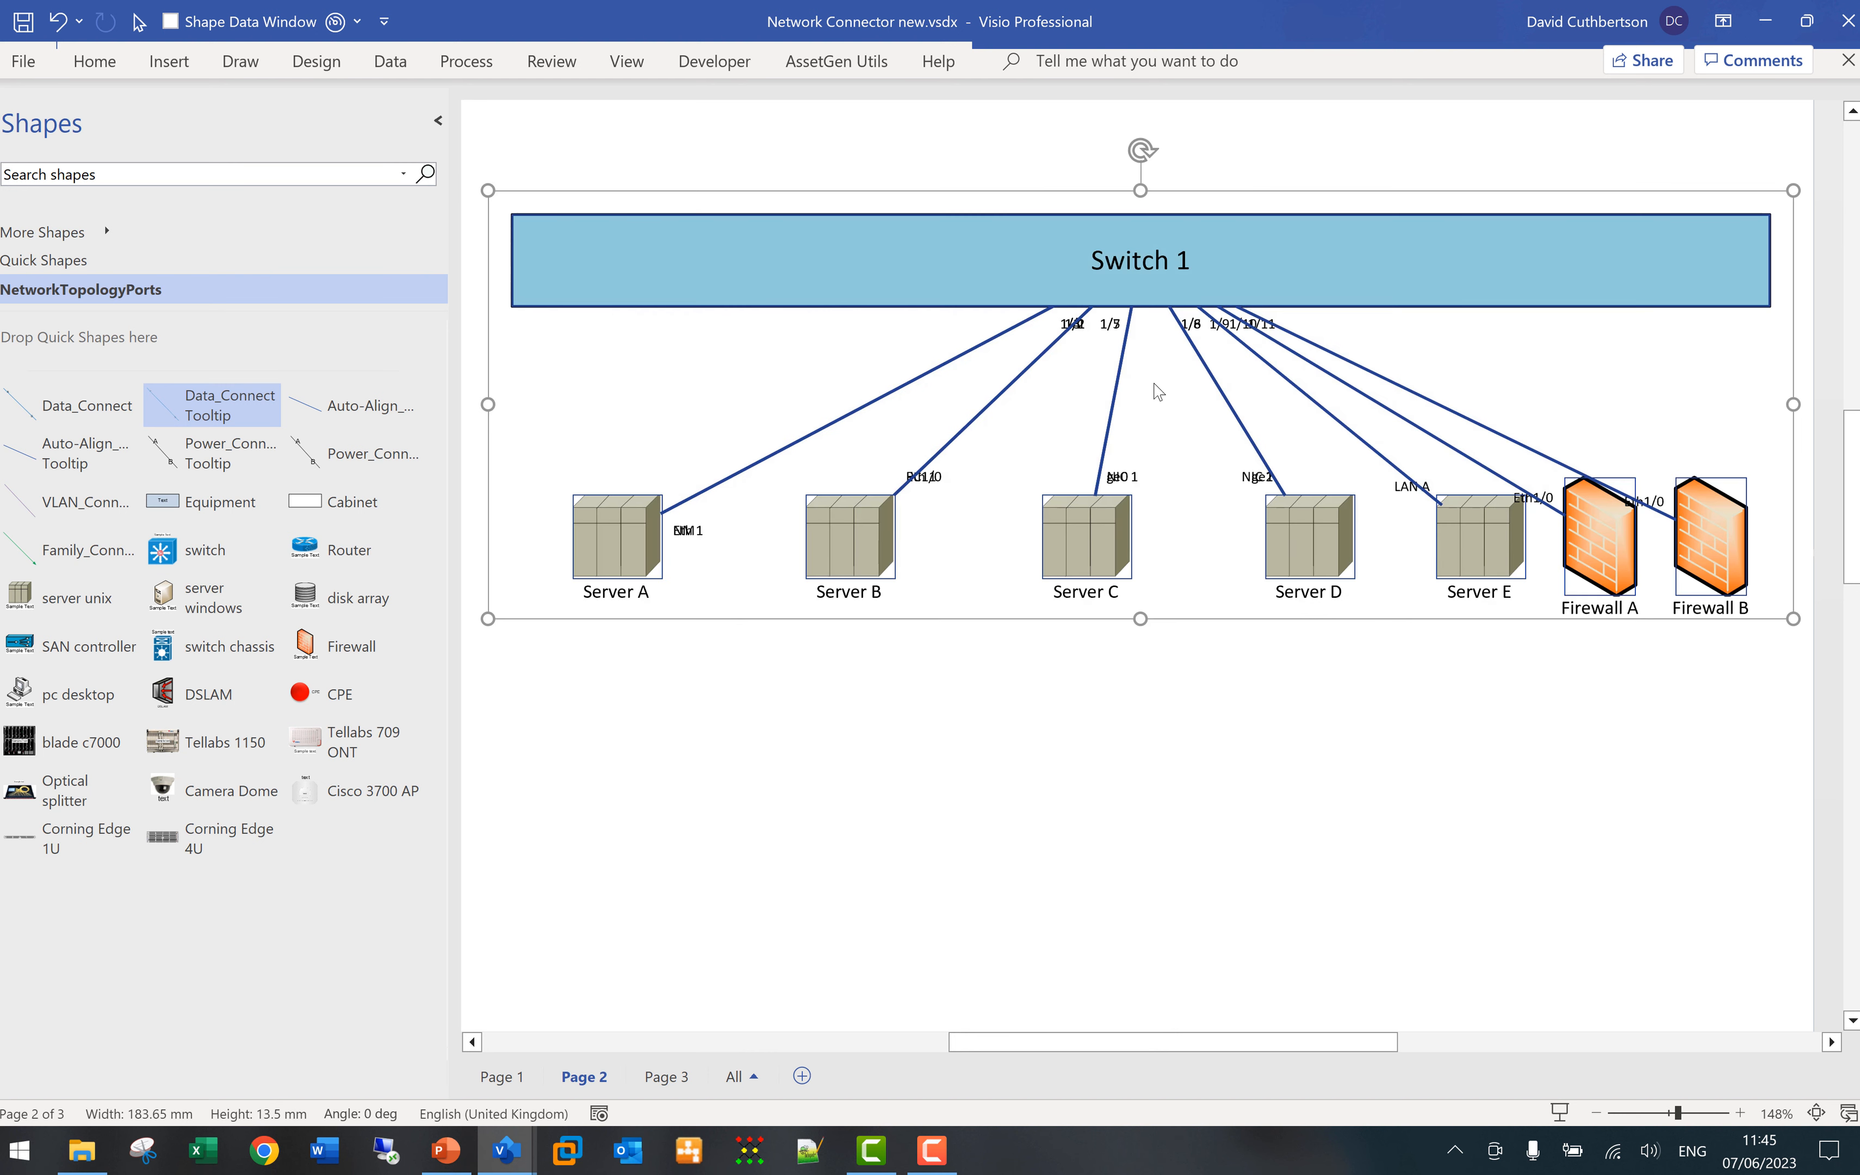
{"action": "left_click", "coordinate": [844, 62]}
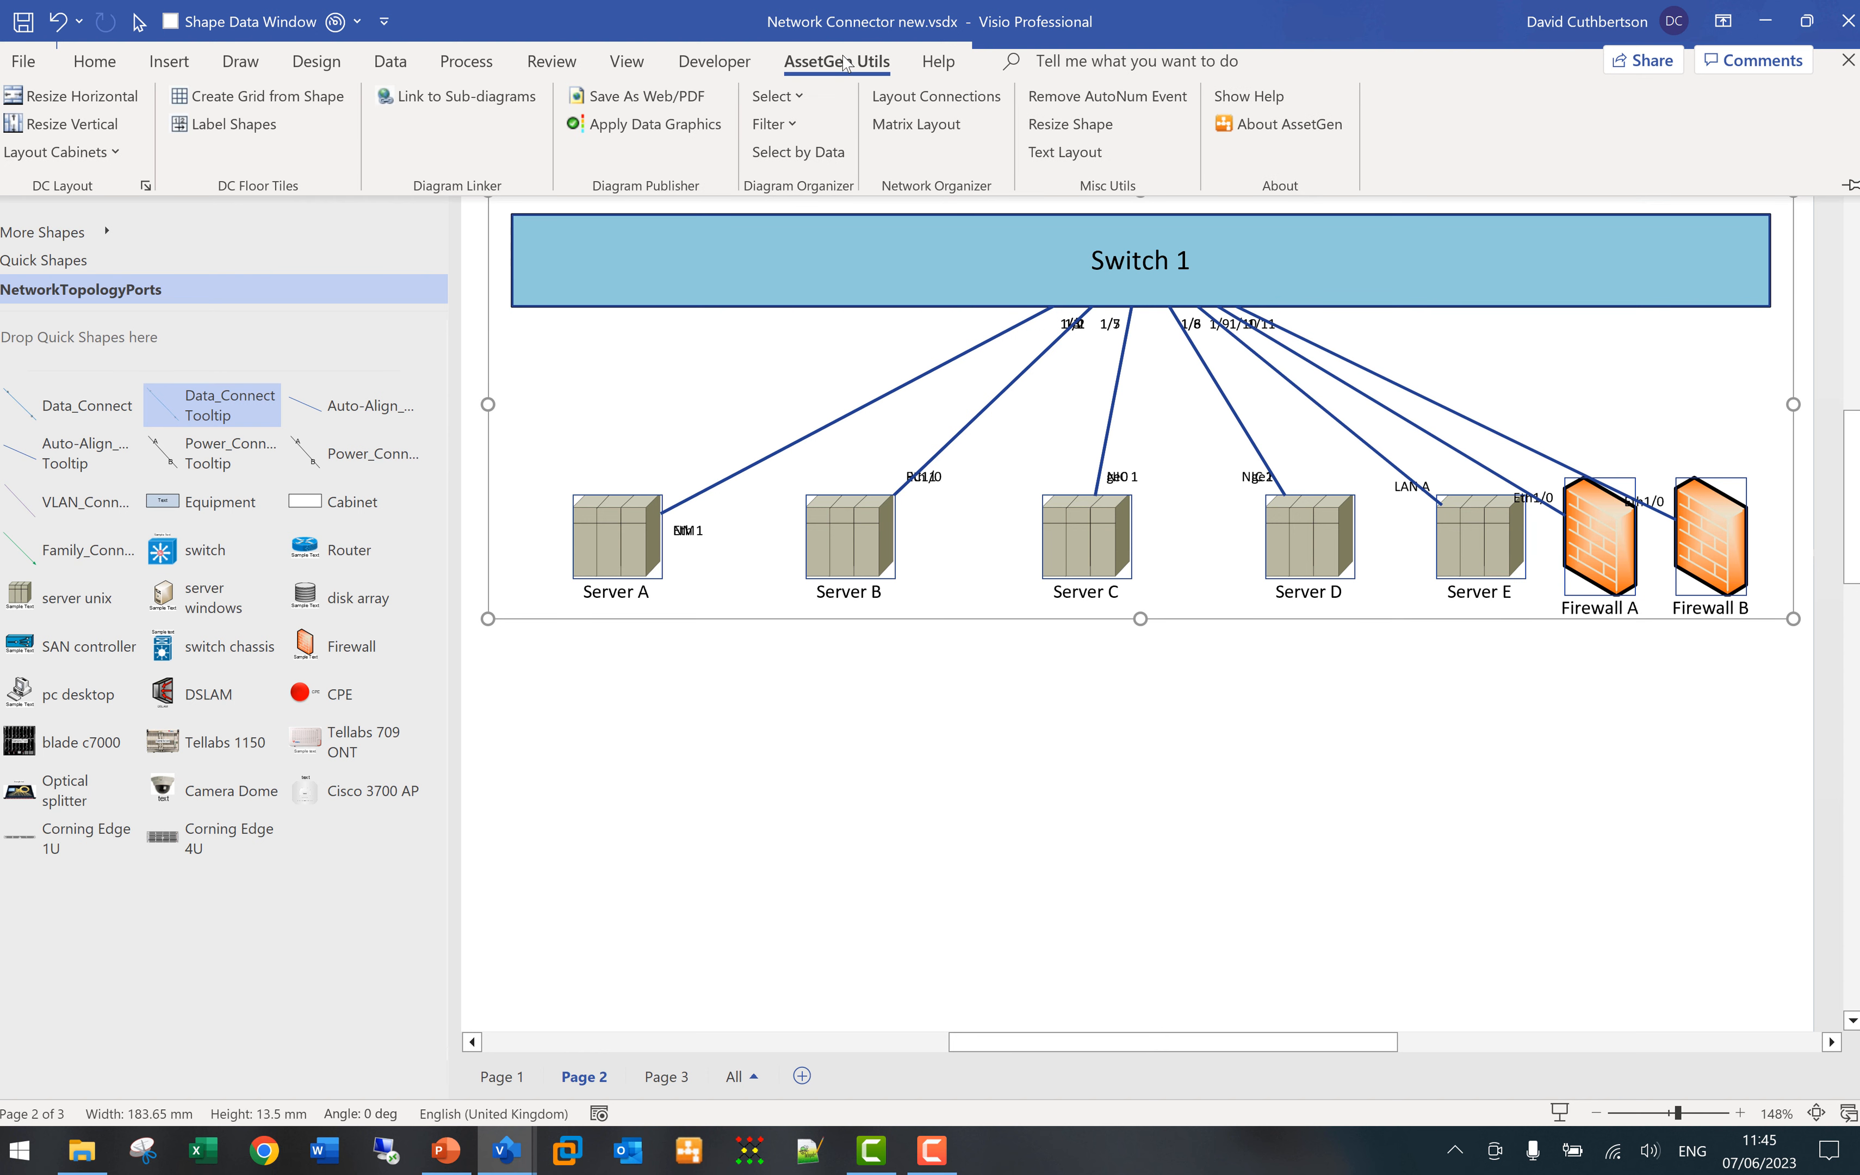